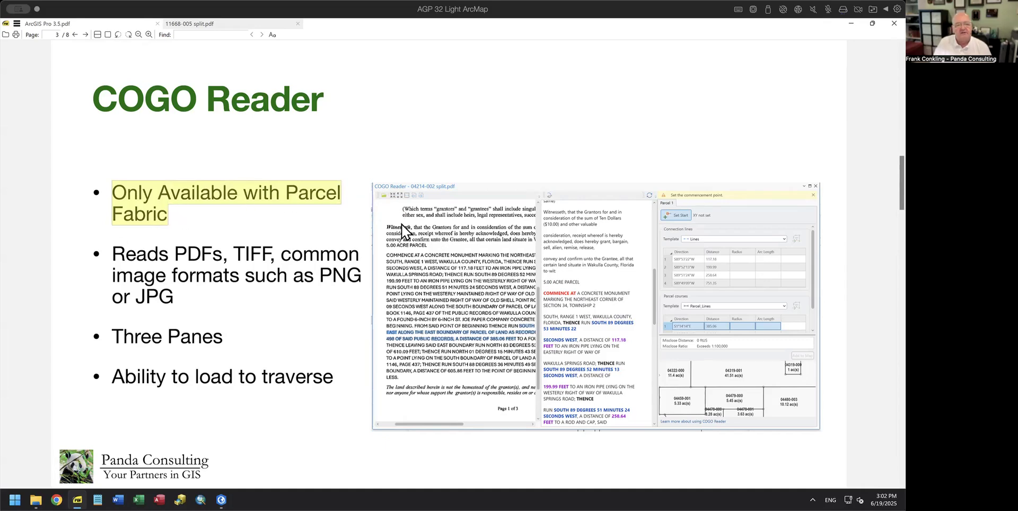
Step: Highlight the 'Three Panes' bullet in yellow, then draw and undo a red loop on the deed image
drag(112, 254, 180, 298)
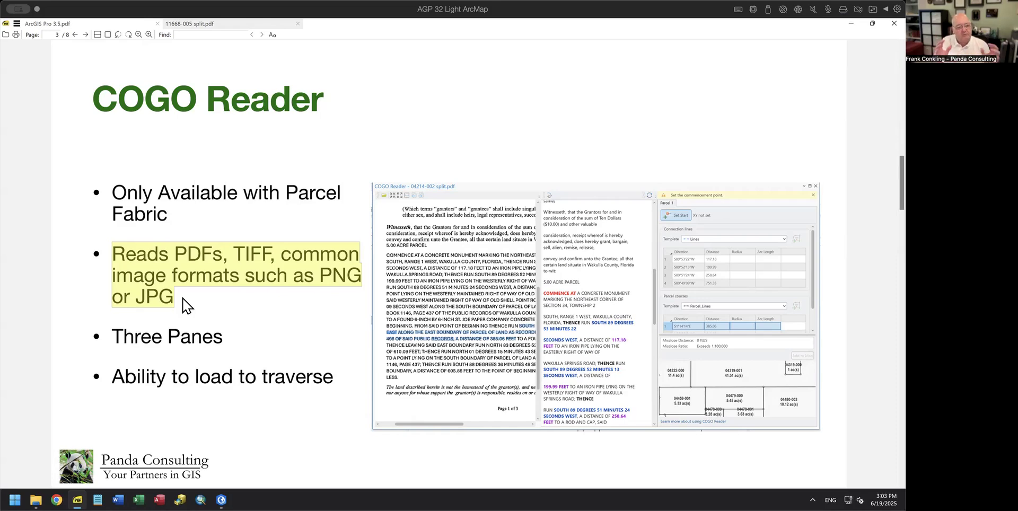
drag(112, 337, 229, 337)
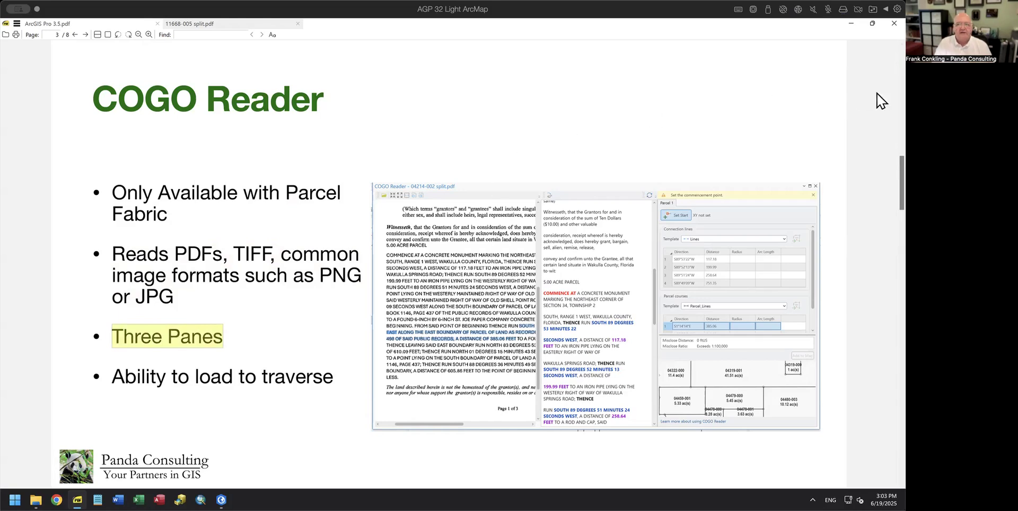
mouse_move(529, 429)
mouse_down()
mouse_move(551, 314)
mouse_move(540, 198)
mouse_move(371, 160)
mouse_move(352, 372)
mouse_move(459, 444)
mouse_move(538, 420)
mouse_up()
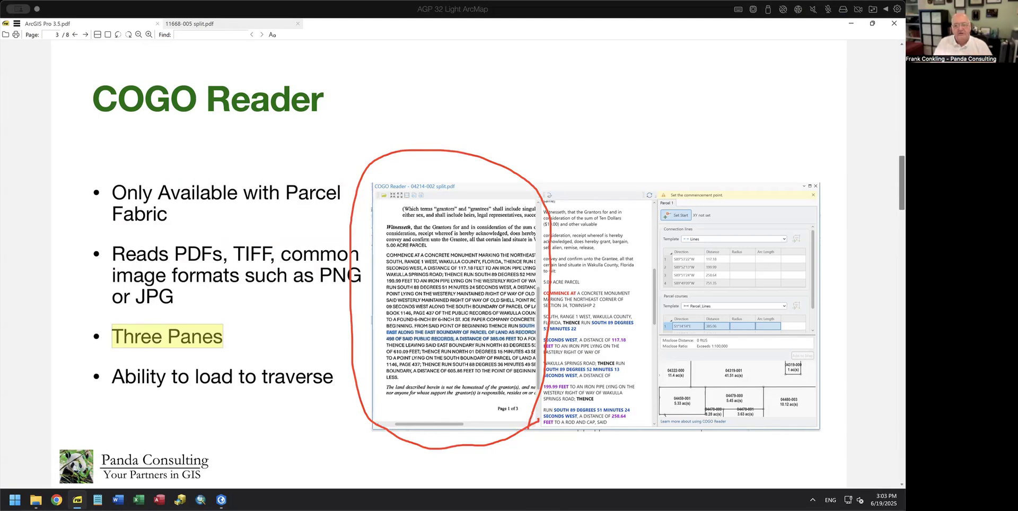
key(super+z)
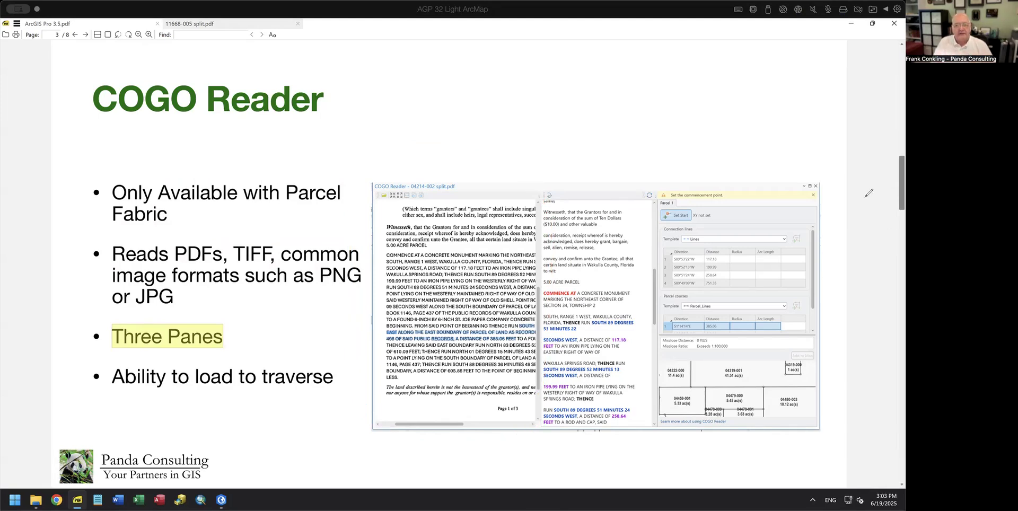
mouse_move(616, 156)
mouse_down()
mouse_move(518, 241)
mouse_move(567, 438)
mouse_move(652, 391)
mouse_move(652, 186)
mouse_move(609, 160)
mouse_up()
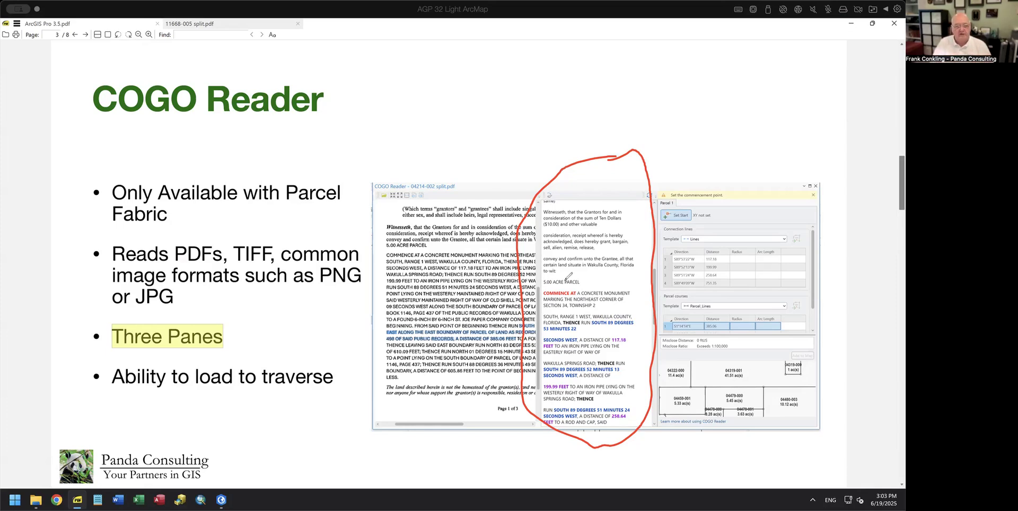
drag(541, 298, 589, 295)
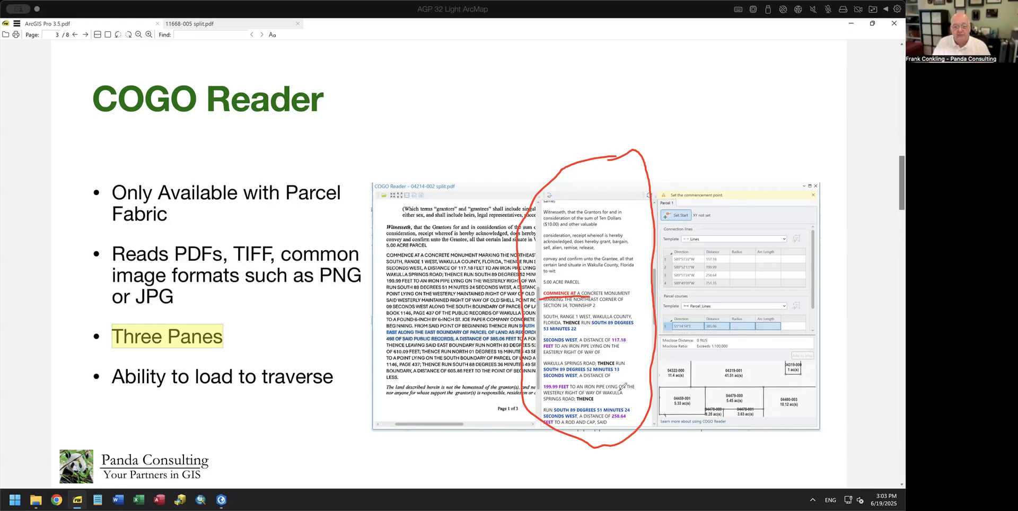
mouse_move(739, 204)
mouse_down()
mouse_move(654, 197)
mouse_move(660, 317)
mouse_move(734, 314)
mouse_up()
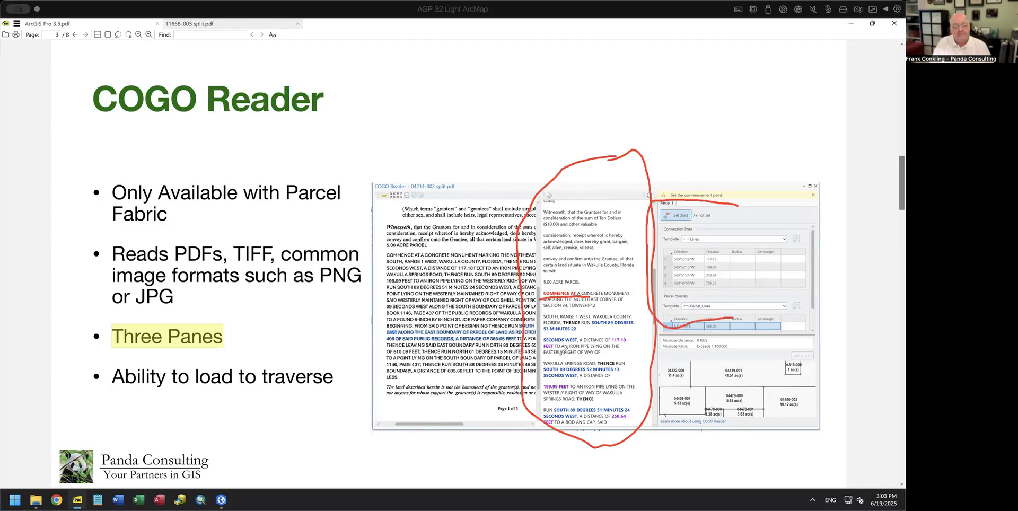
drag(564, 325, 581, 325)
drag(592, 330, 634, 328)
drag(544, 333, 577, 331)
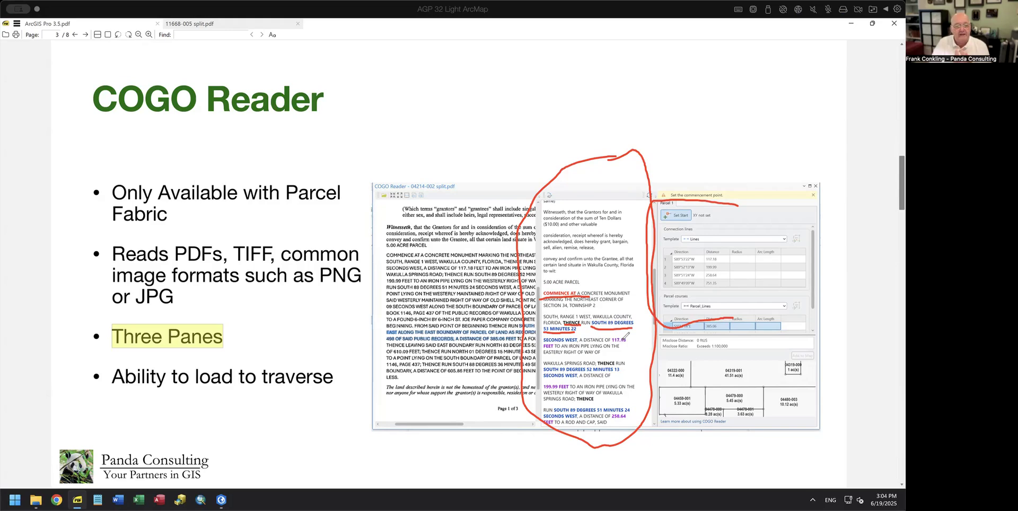
drag(611, 342, 628, 341)
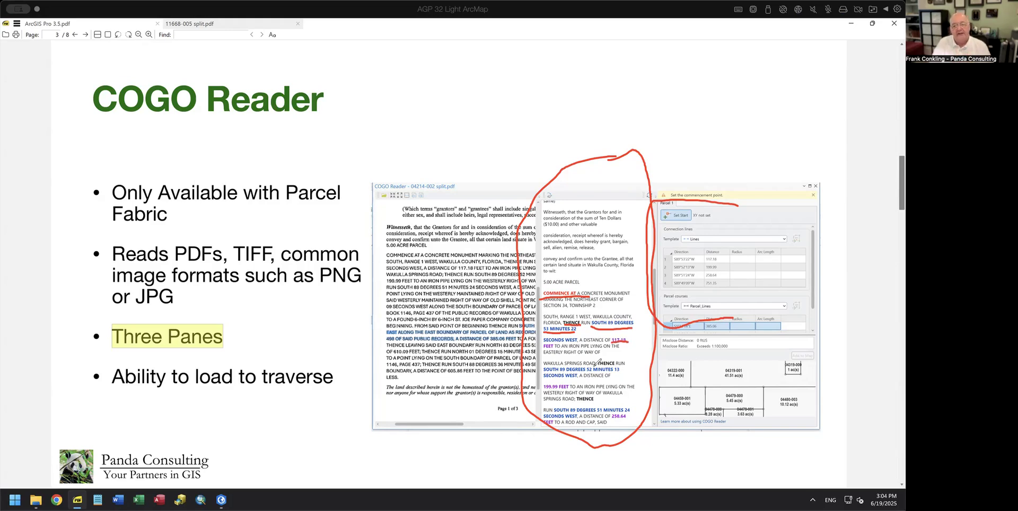
click(882, 193)
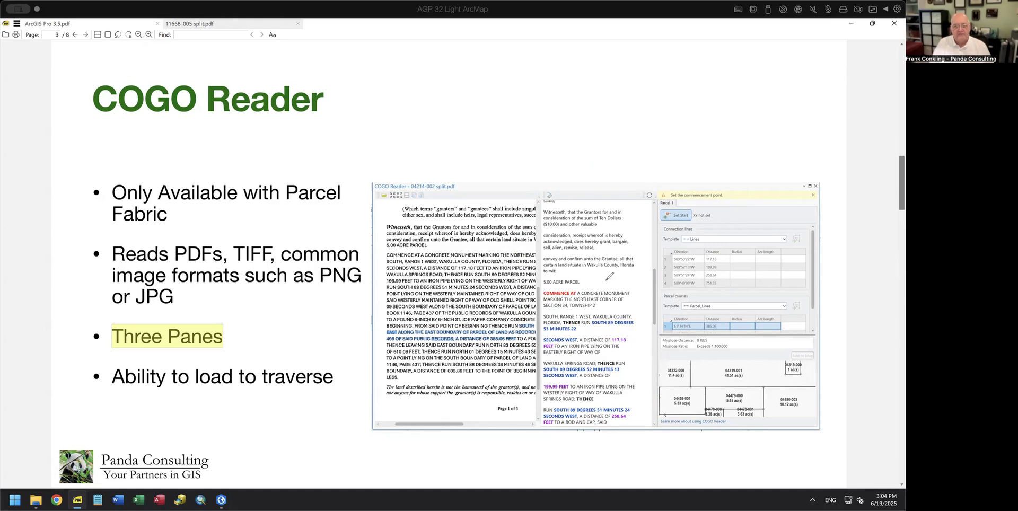
mouse_move(665, 175)
mouse_down()
mouse_move(666, 430)
mouse_move(775, 424)
mouse_move(822, 276)
mouse_move(750, 147)
mouse_move(674, 164)
mouse_move(658, 178)
mouse_up()
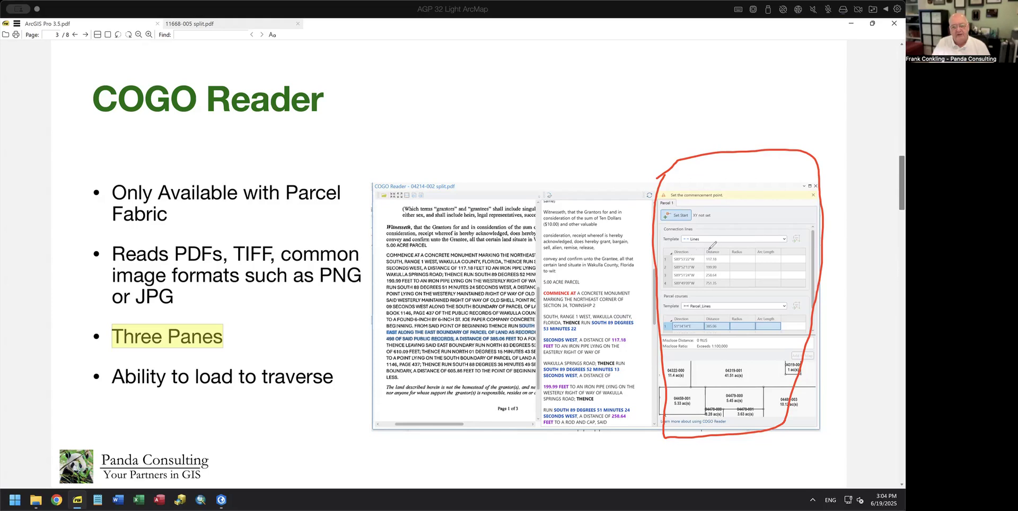
mouse_move(666, 261)
mouse_down()
mouse_move(693, 252)
mouse_move(697, 274)
mouse_up()
drag(692, 226, 713, 222)
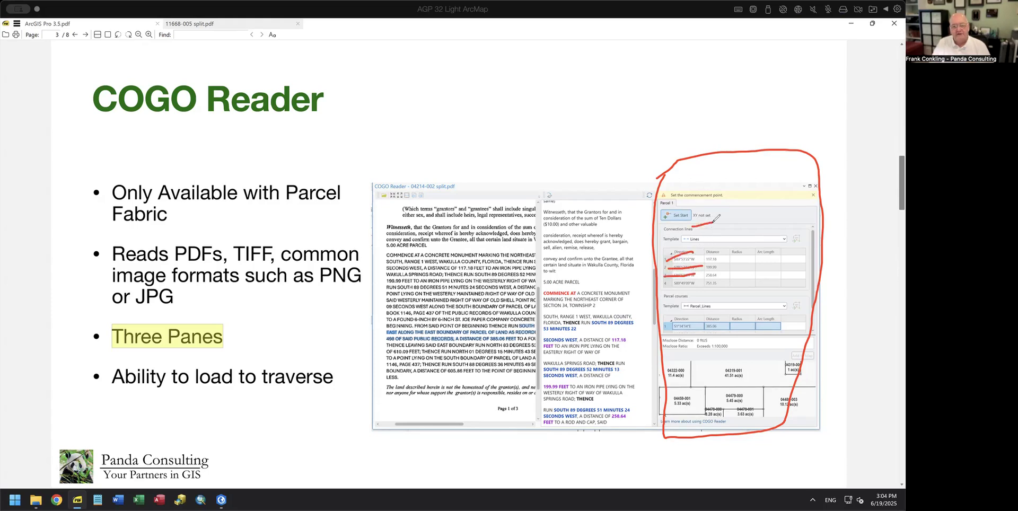
drag(689, 295, 703, 292)
drag(684, 214, 706, 194)
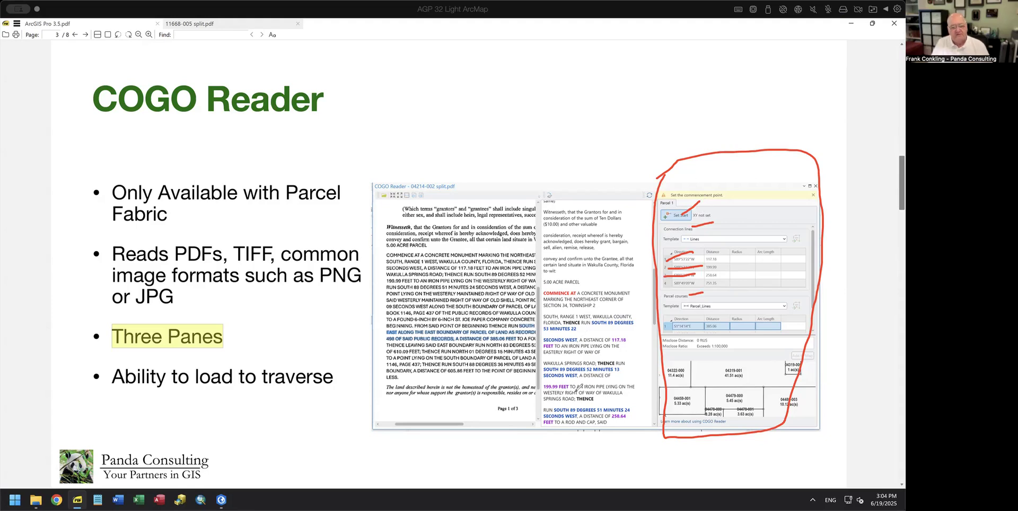
mouse_move(750, 396)
mouse_down()
mouse_move(721, 366)
mouse_move(687, 393)
mouse_move(727, 406)
mouse_up()
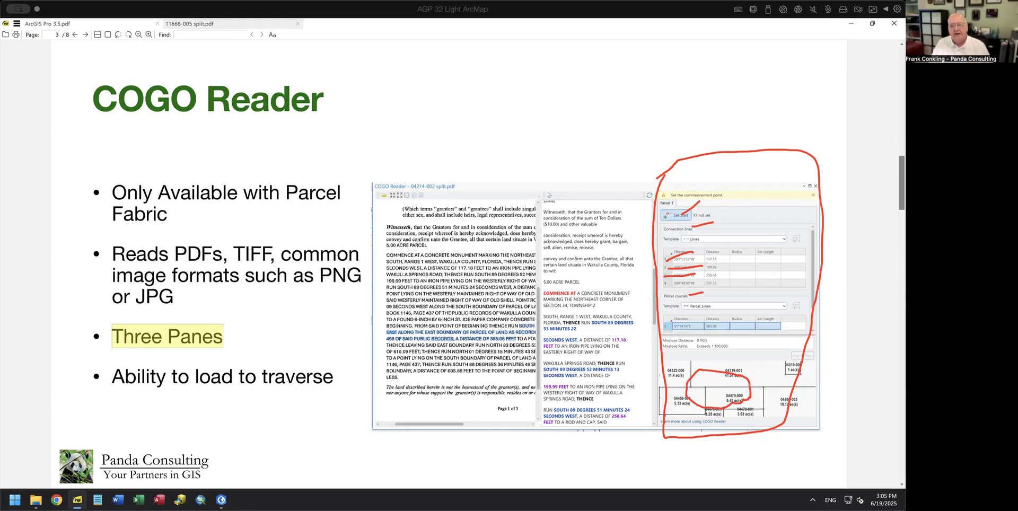
key(Escape)
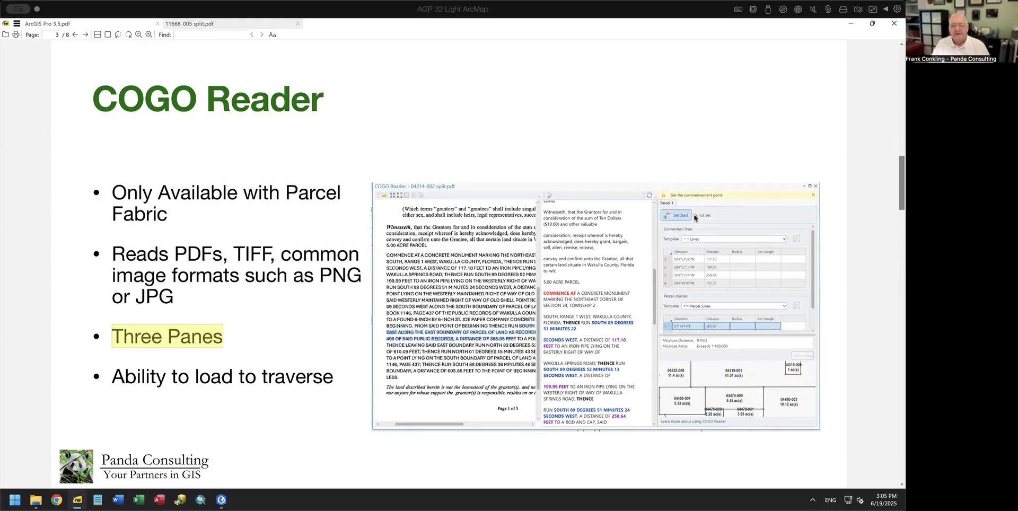
Step: Circle the misclose value, Set Start and greyed Add to Map in red; highlight 'Ability to load to traverse'
key(ctrl+2)
mouse_move(723, 346)
mouse_down()
mouse_move(706, 333)
mouse_move(683, 350)
mouse_move(695, 350)
mouse_up()
mouse_move(678, 221)
mouse_down()
mouse_move(671, 206)
mouse_move(657, 220)
mouse_up()
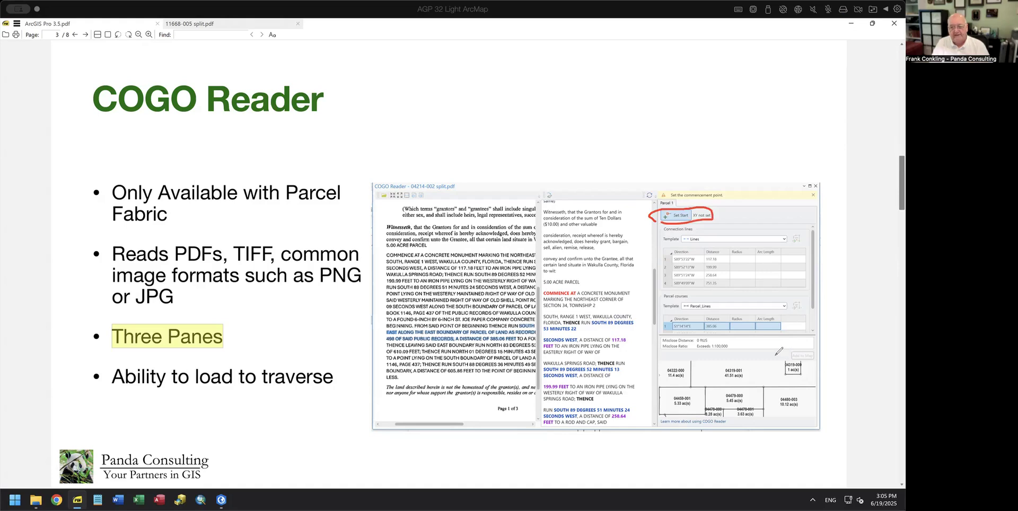
mouse_move(791, 350)
mouse_down()
mouse_move(811, 365)
mouse_move(825, 351)
mouse_move(794, 348)
mouse_move(791, 359)
mouse_up()
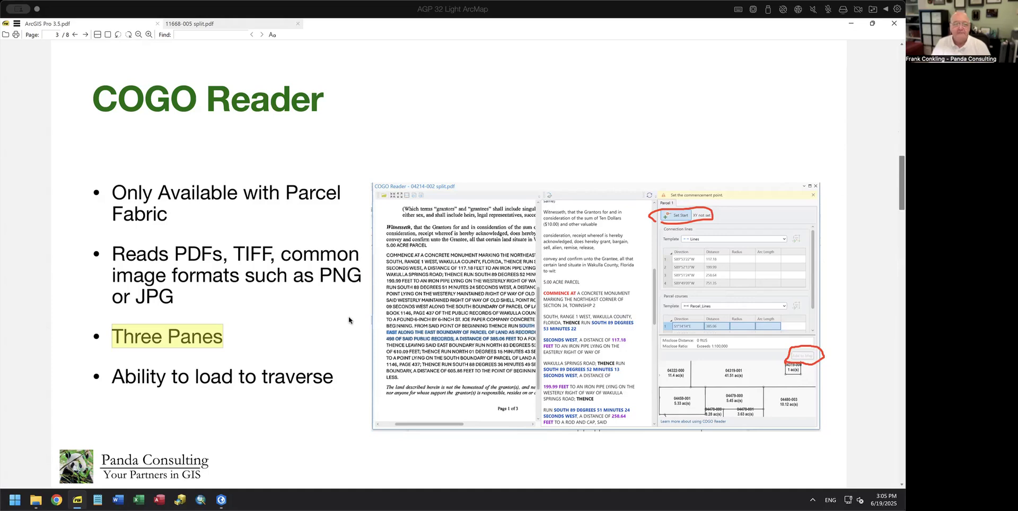
drag(110, 376, 333, 380)
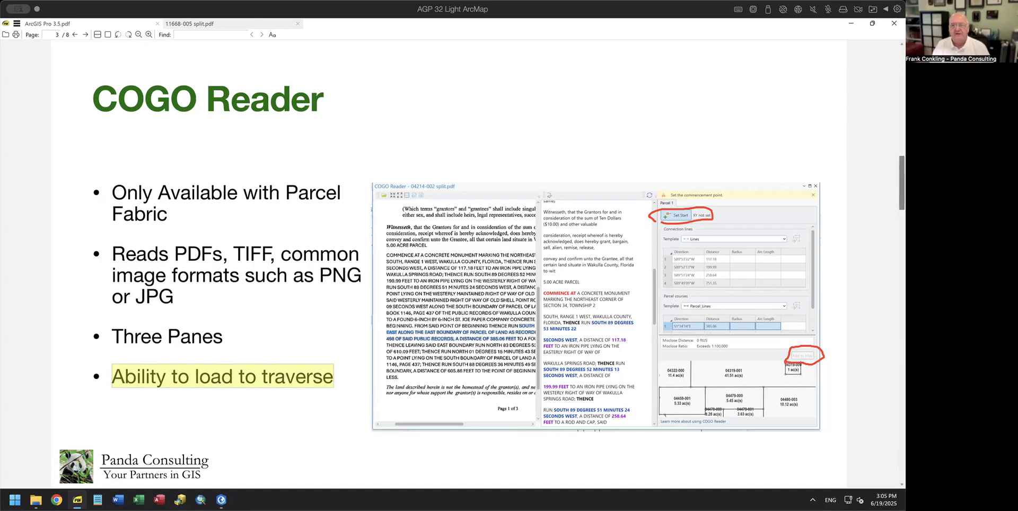
Step: Mark the start point, connection lines and preview areas in red, erase the ink, and switch to ArcGIS Pro
drag(690, 224, 721, 173)
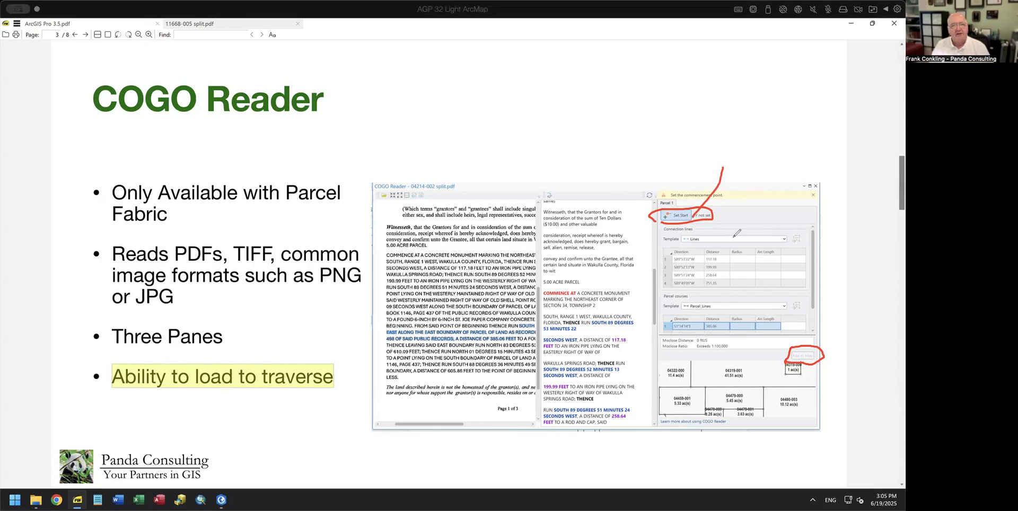
drag(798, 354, 854, 313)
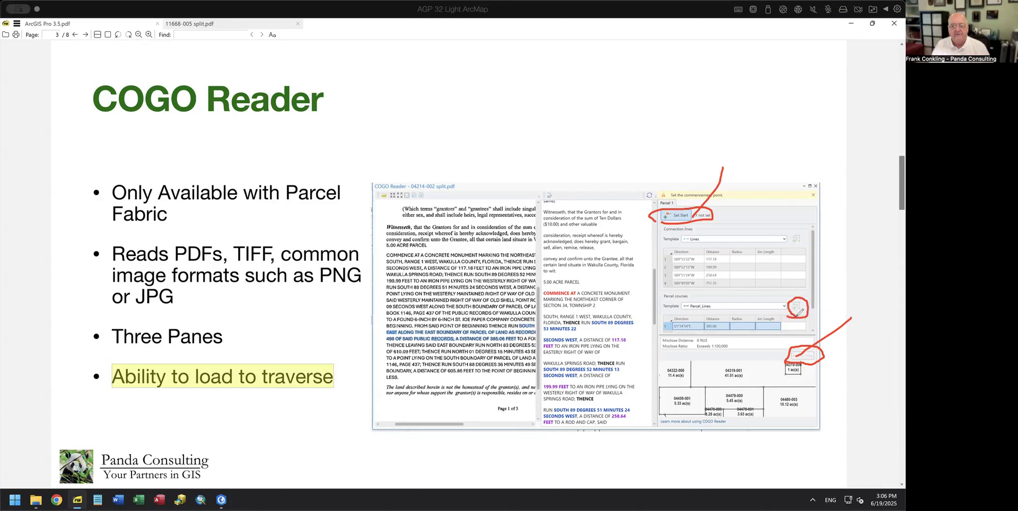
drag(813, 238, 791, 229)
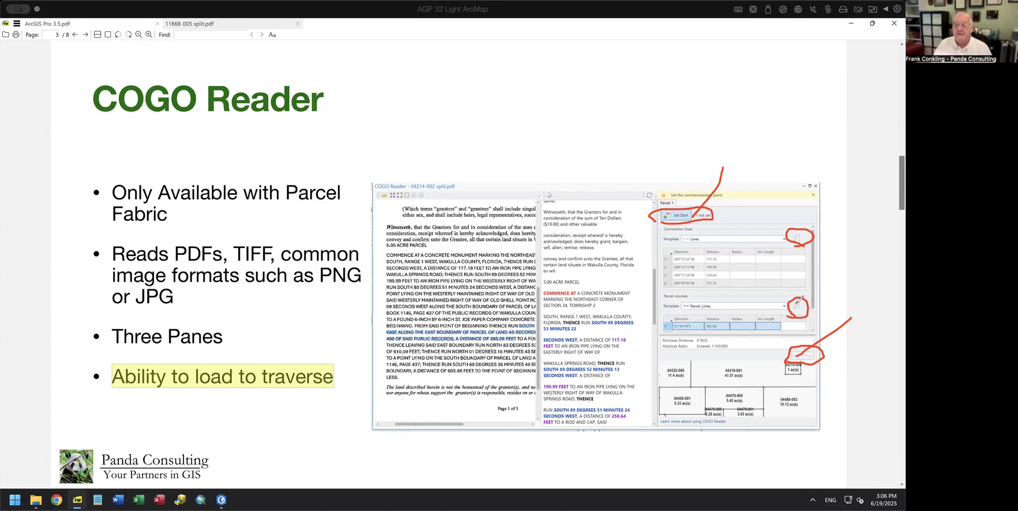
mouse_move(801, 338)
mouse_down()
mouse_move(772, 364)
mouse_move(827, 354)
mouse_move(804, 338)
mouse_move(783, 290)
mouse_move(800, 312)
mouse_up()
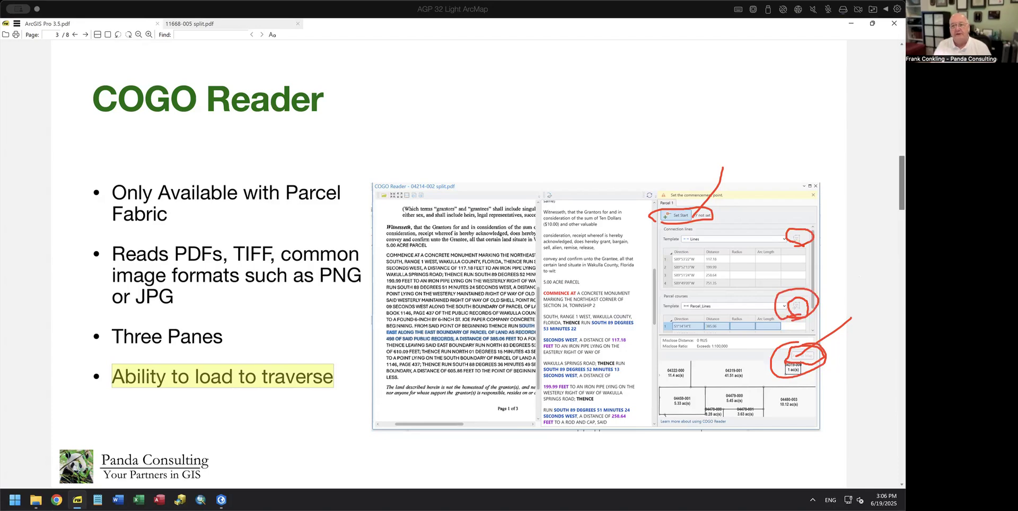
key(e)
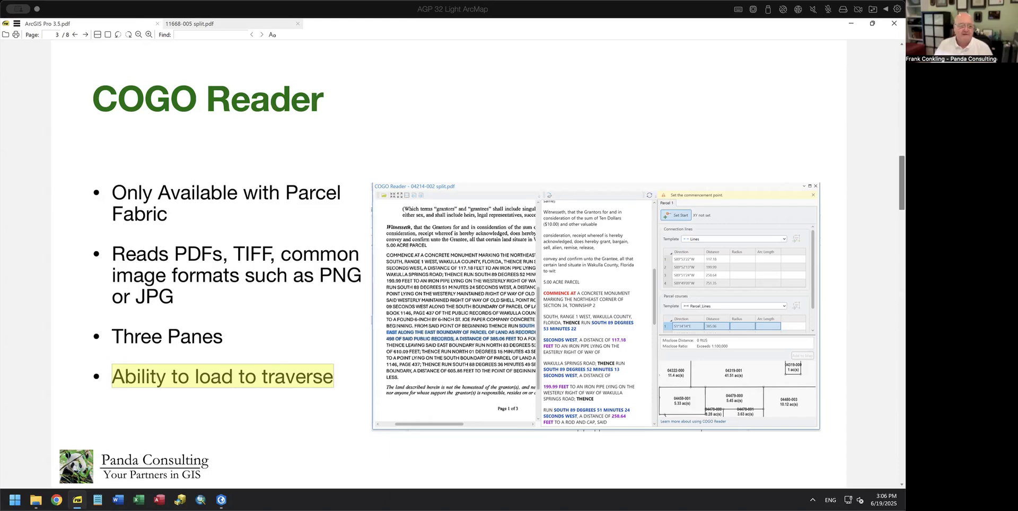
click(221, 500)
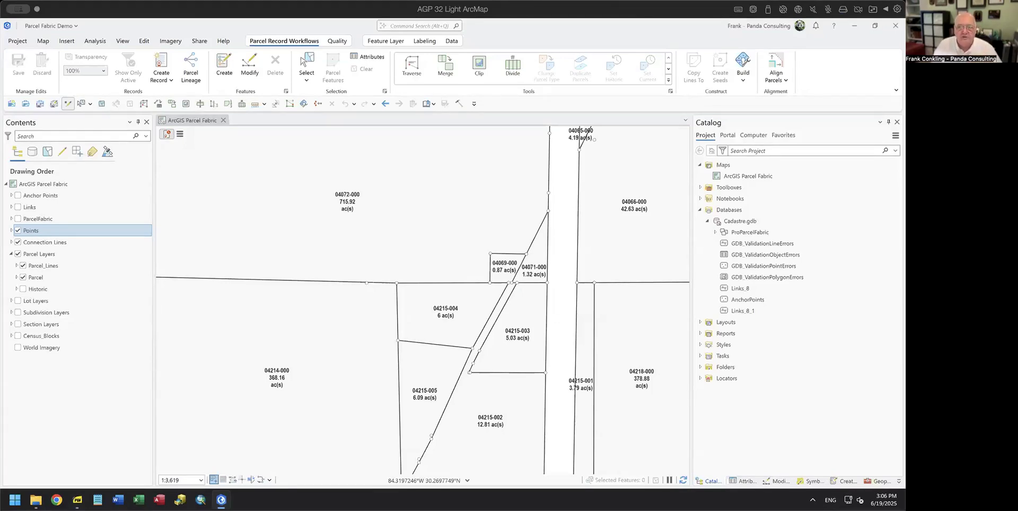
Step: Launch COGO Reader from the parcel editing tools, reposition its window and widen the deed text pane
click(778, 482)
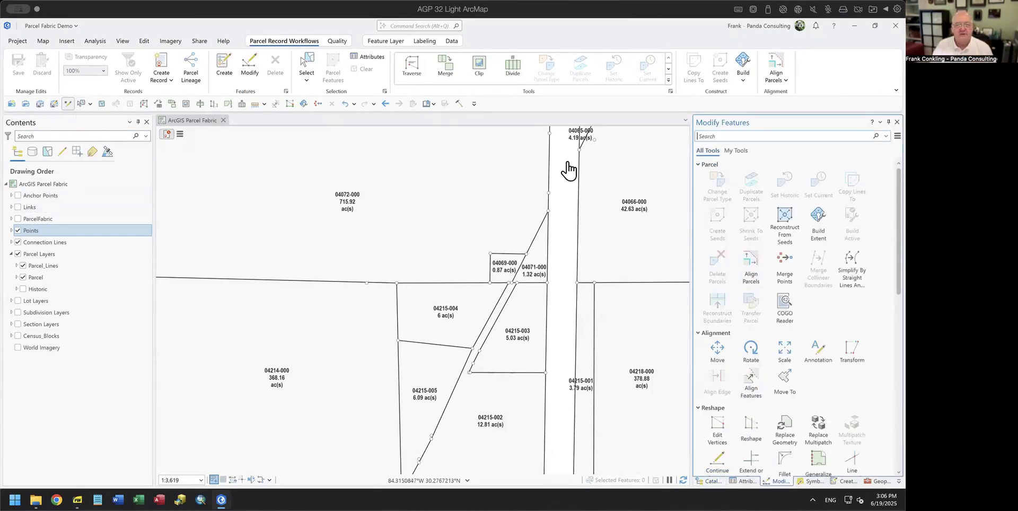
click(786, 306)
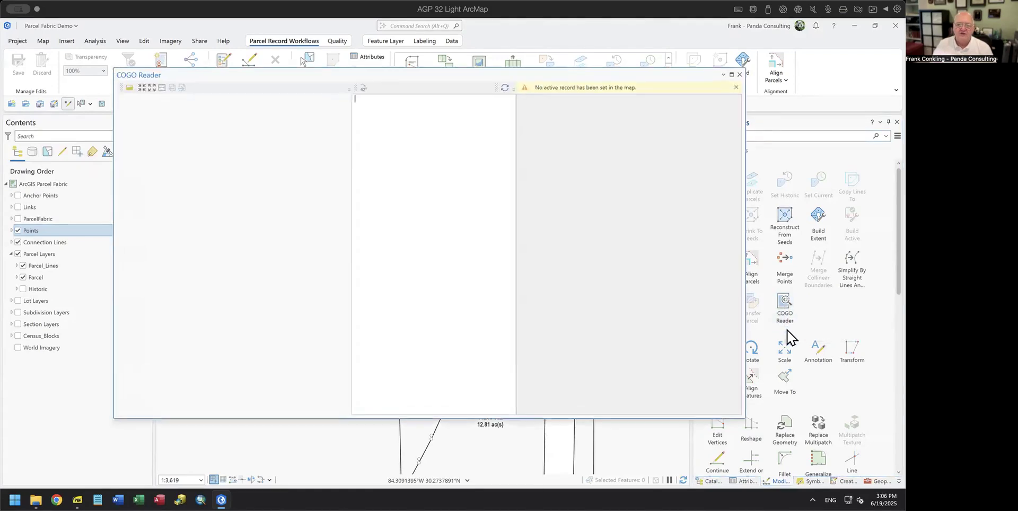
drag(645, 69, 685, 92)
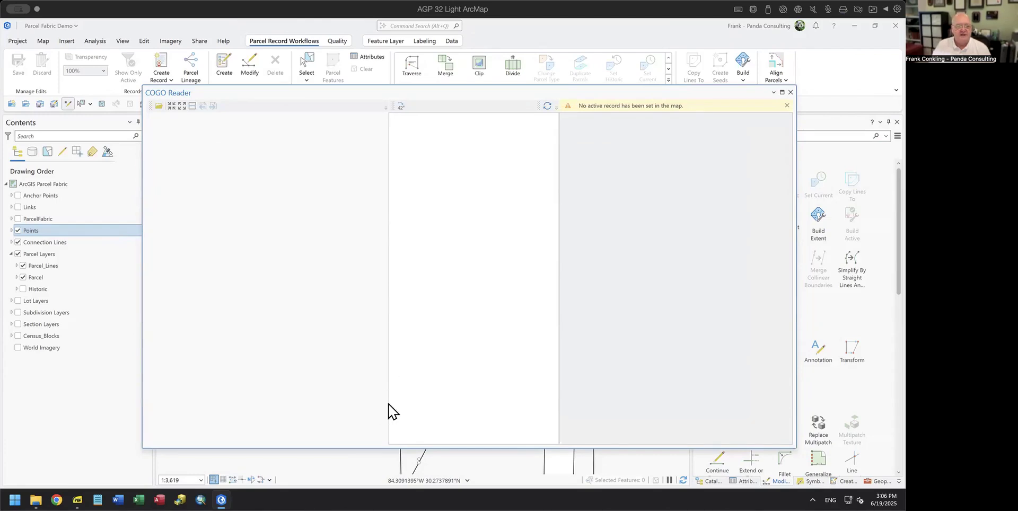
drag(388, 405, 324, 419)
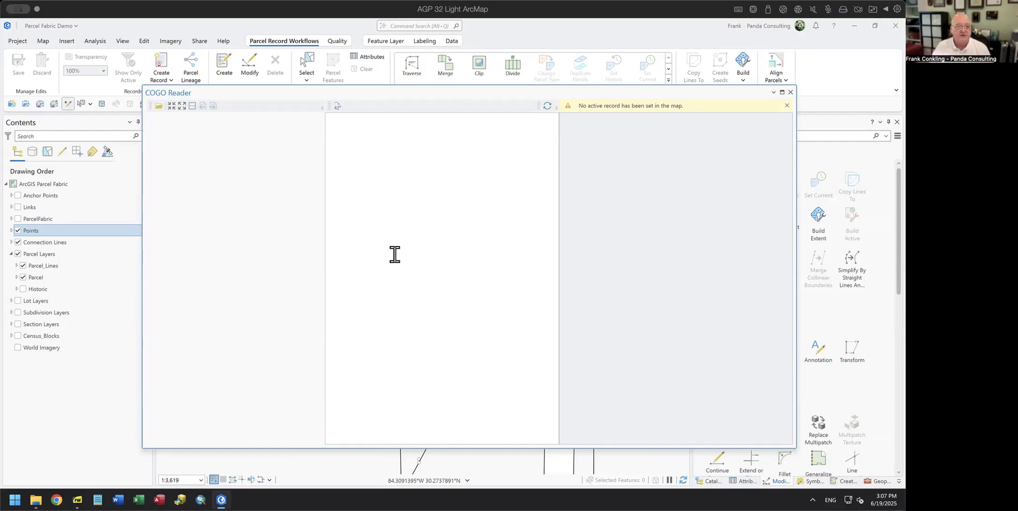
Step: Load deed 04339-002.pdf from the Working Demo folder into COGO Reader
click(159, 106)
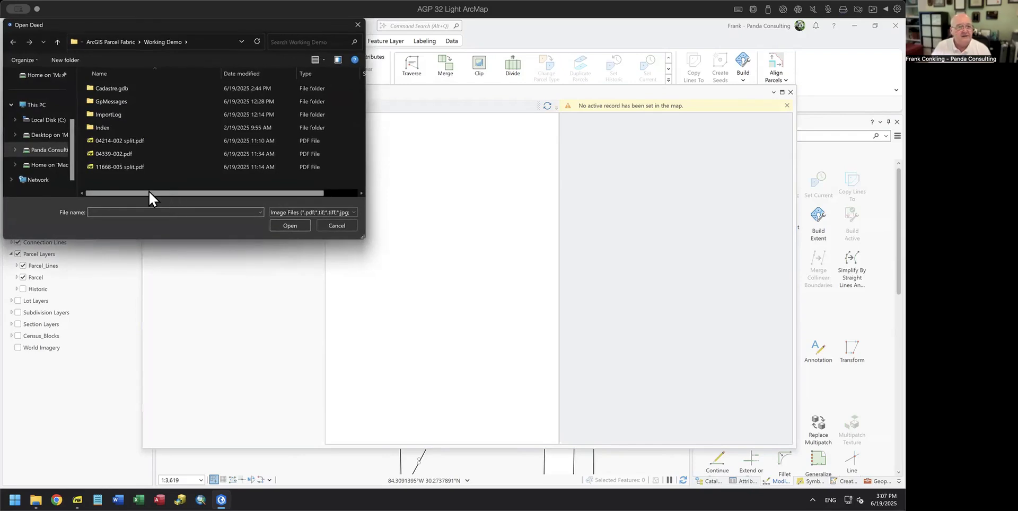
click(117, 154)
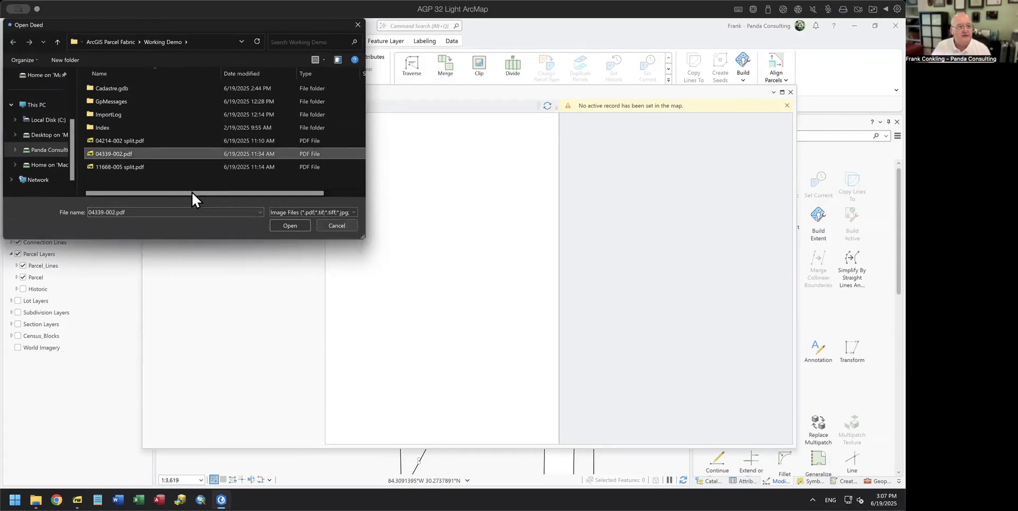
click(281, 226)
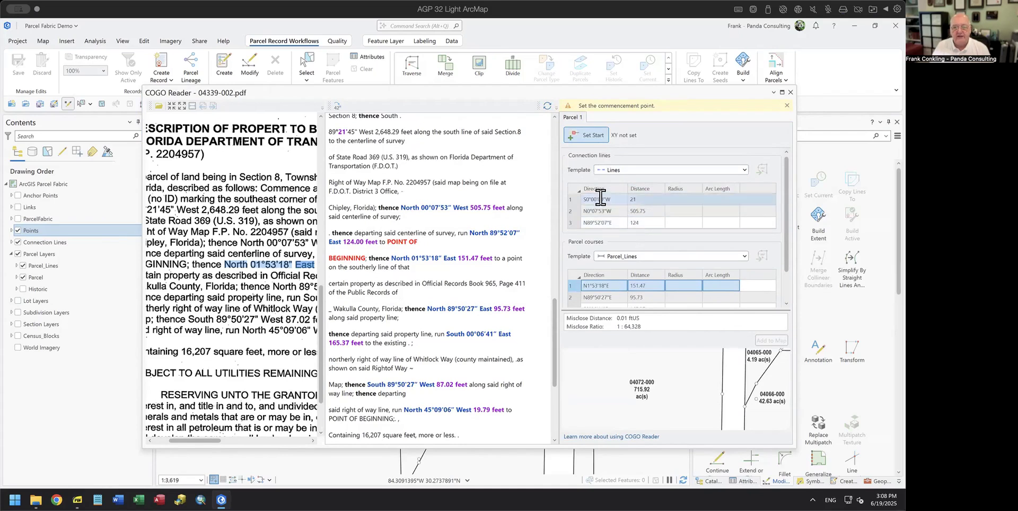
Step: Compare the 'Commence at' phrase and the split South course in the OCR text against the scan
scroll(405, 240, up, 3)
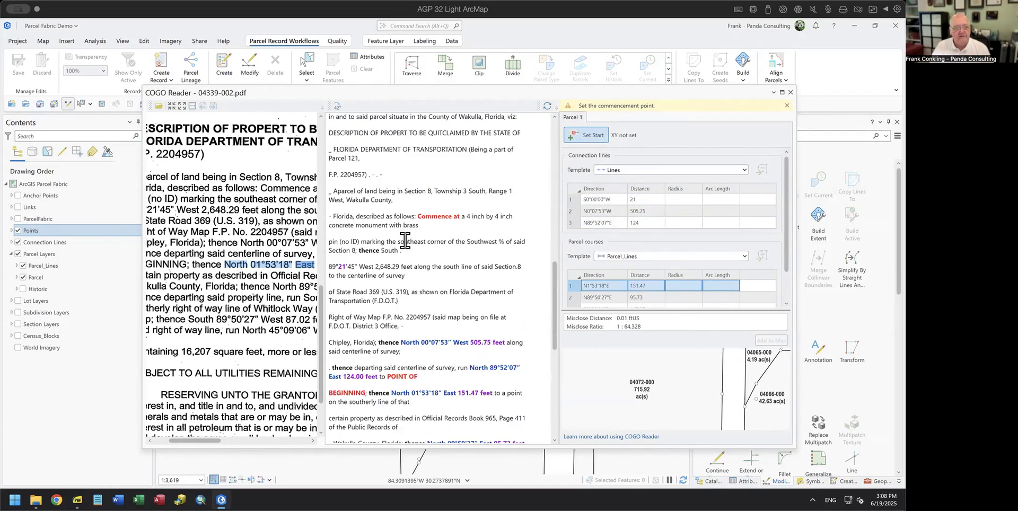
scroll(405, 240, up, 6)
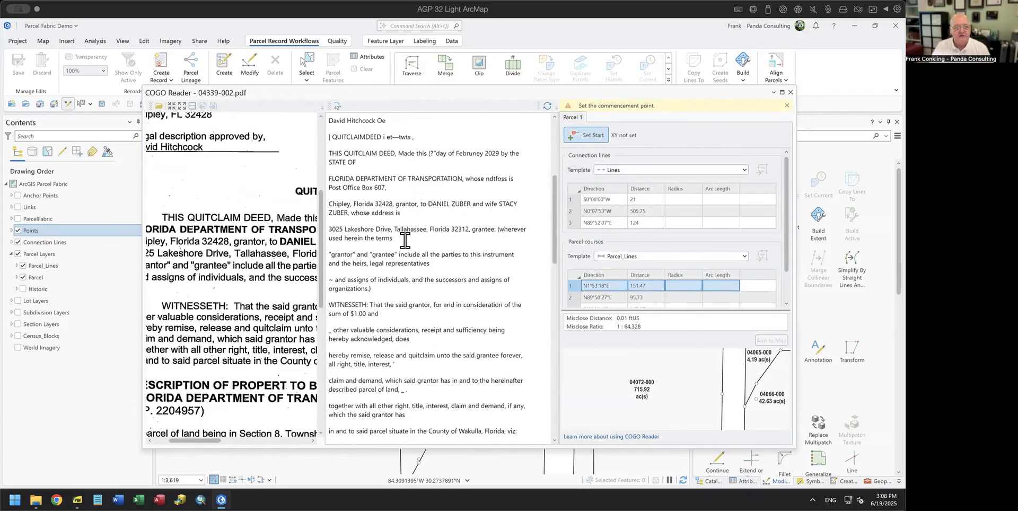
scroll(405, 240, down, 5)
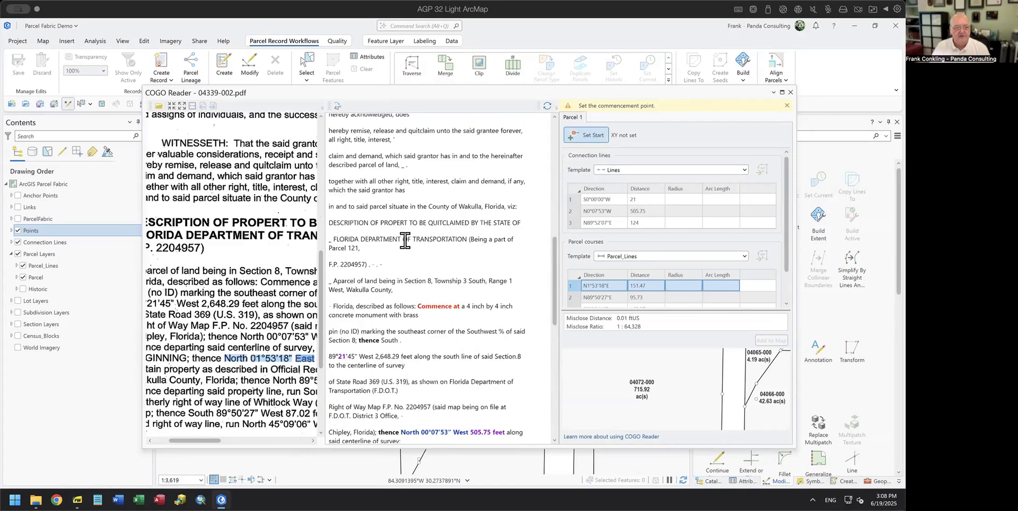
scroll(445, 266, down, 2)
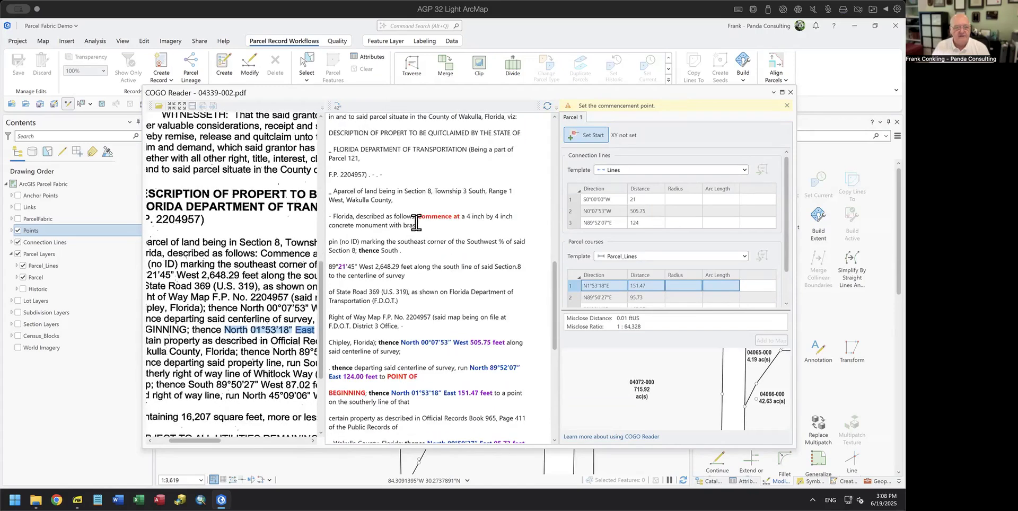
drag(416, 217, 463, 226)
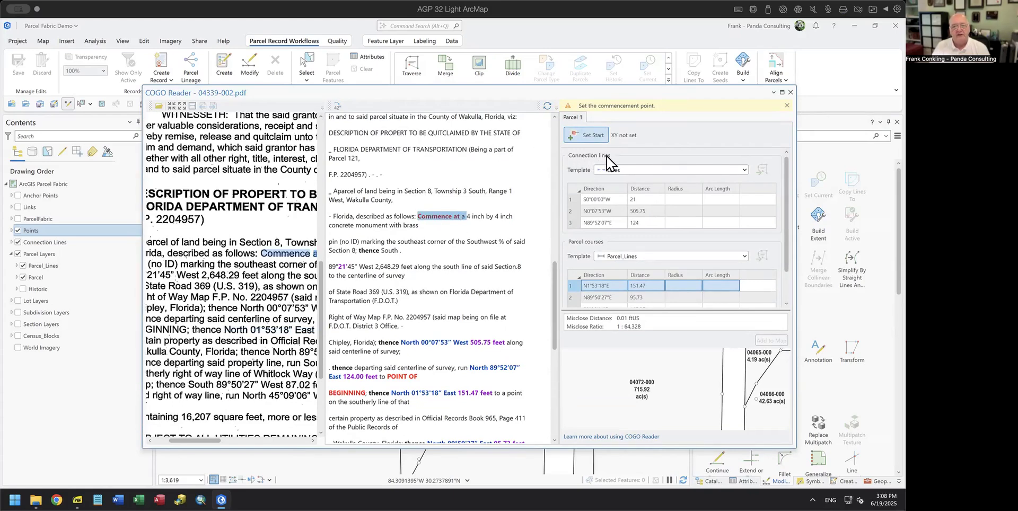
click(469, 229)
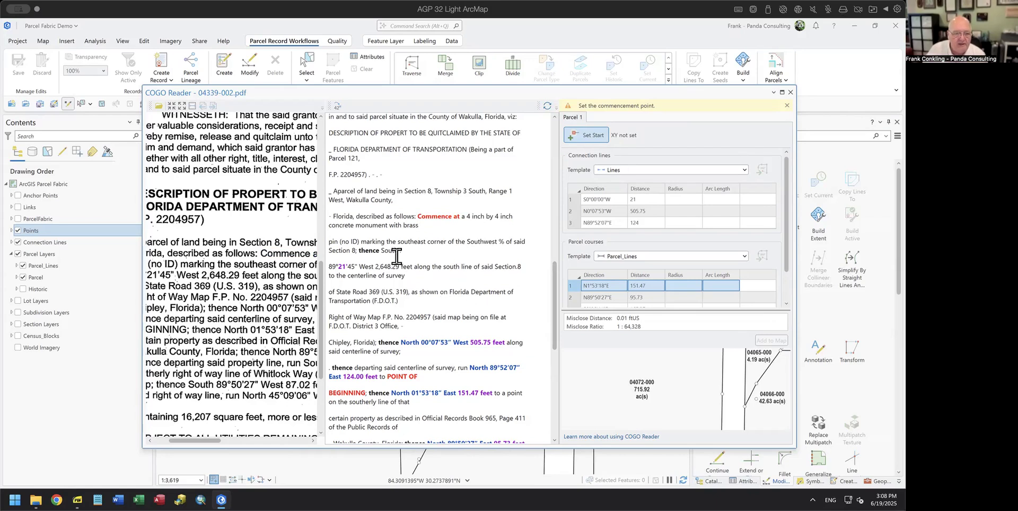
drag(381, 251, 411, 266)
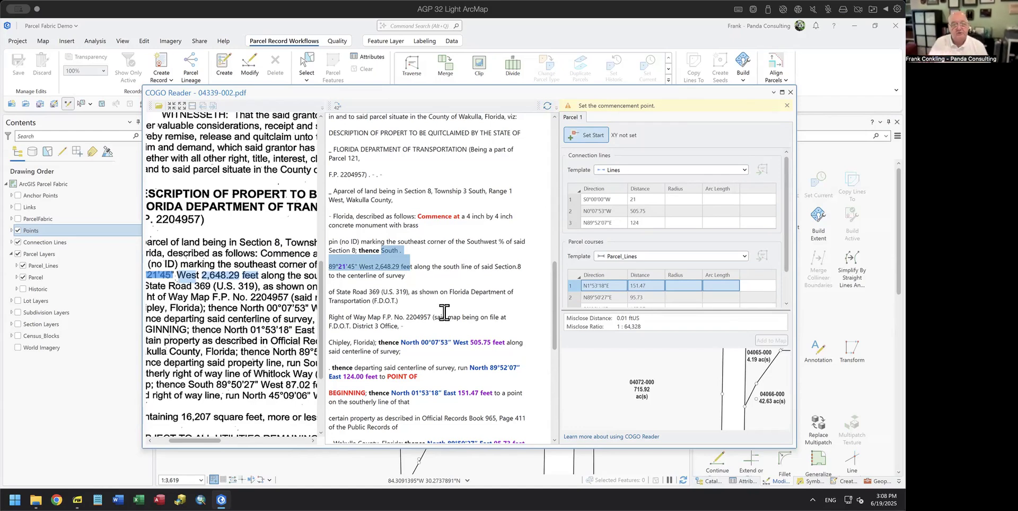
click(419, 257)
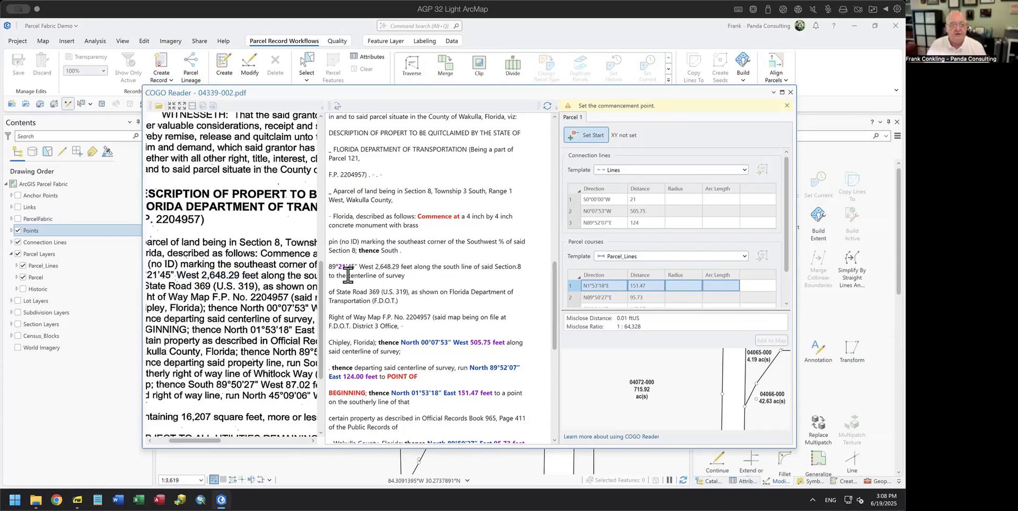
Step: Locate 'thence South' on the Section 8 line and check the commencement description against the scanned deed
drag(357, 248, 385, 254)
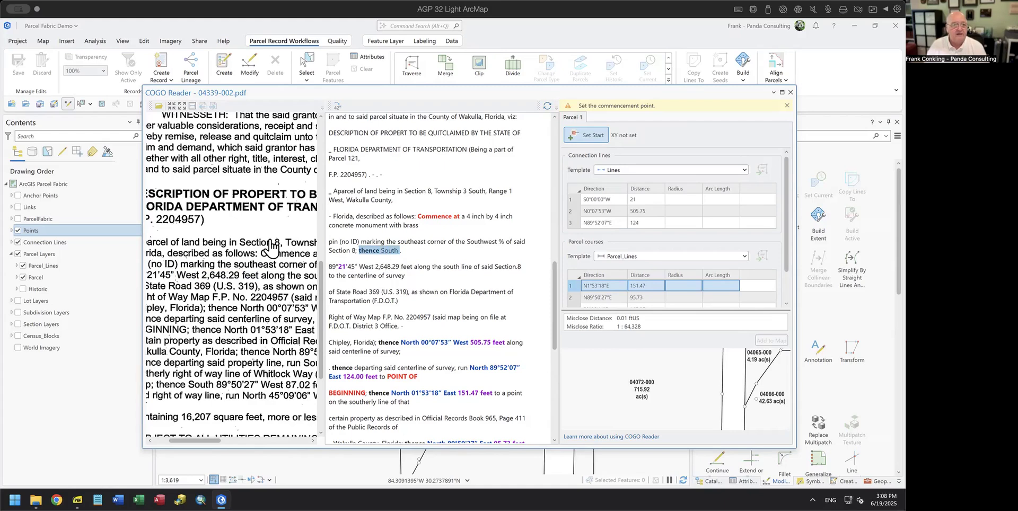
scroll(281, 289, up, 4)
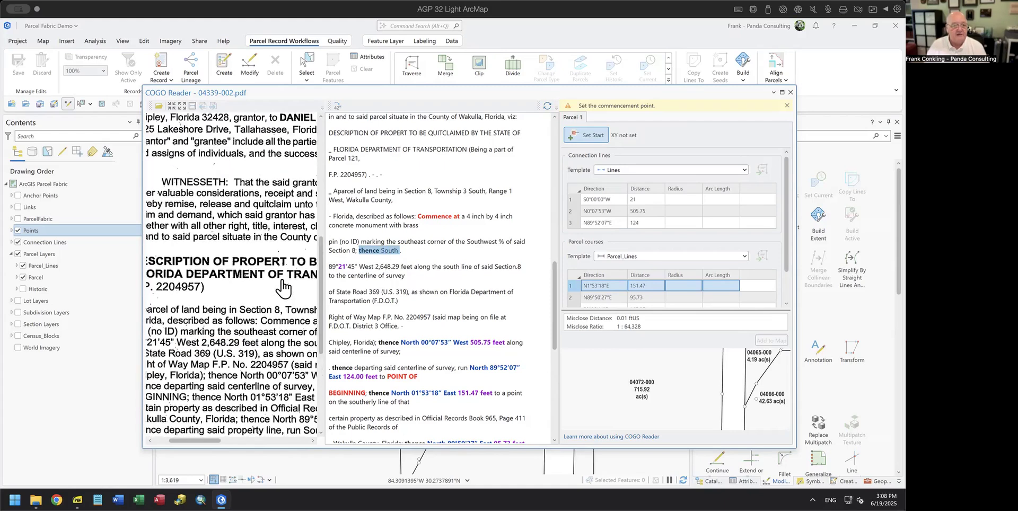
scroll(270, 283, up, 1)
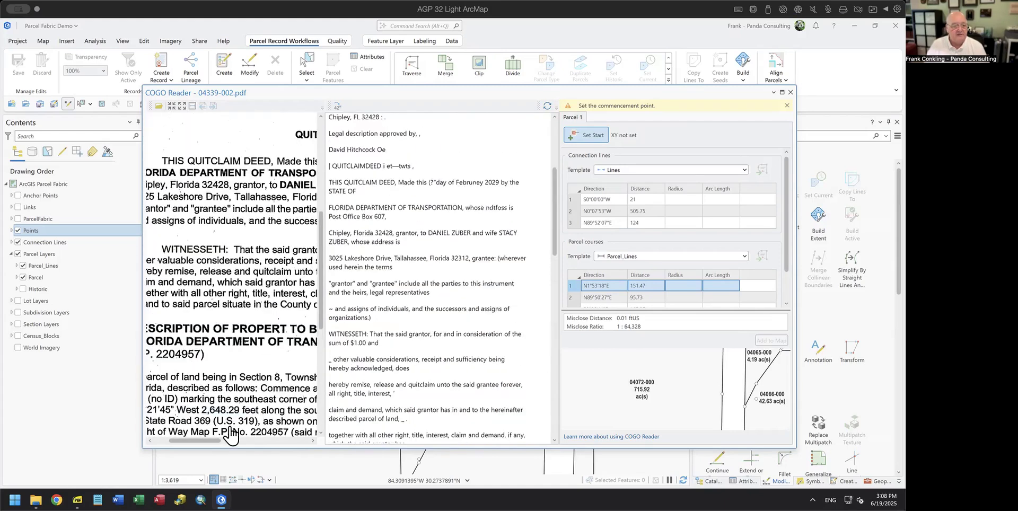
drag(211, 449, 229, 449)
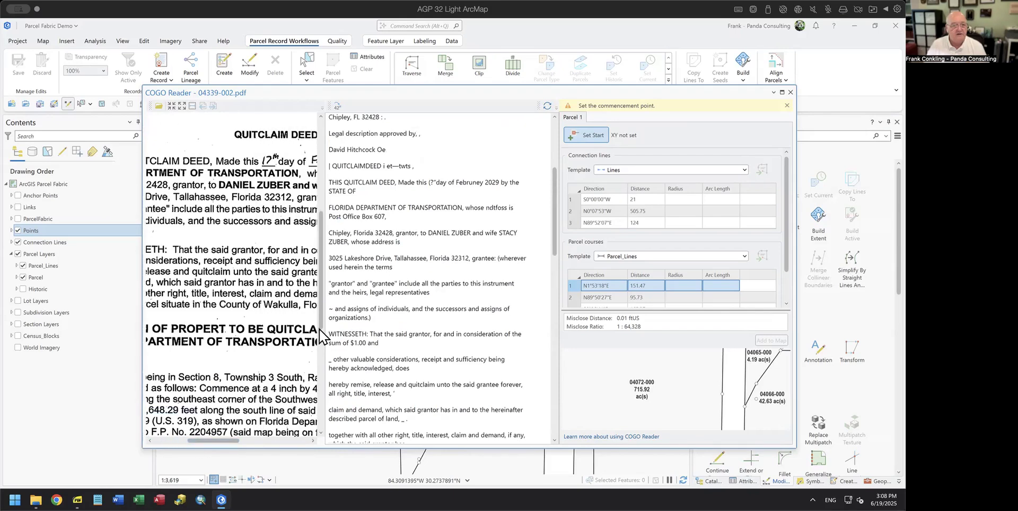
scroll(445, 280, down, 1)
scroll(444, 280, down, 5)
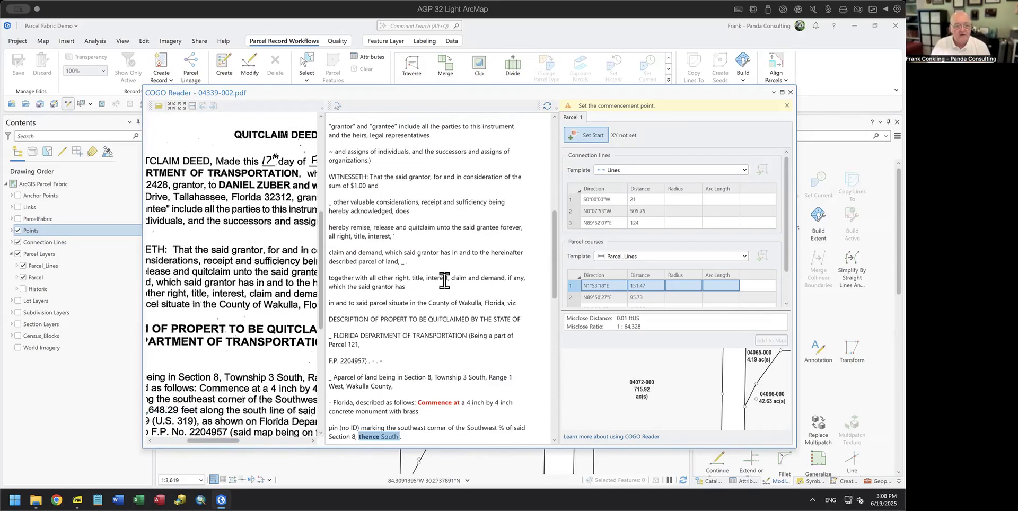
drag(415, 290, 471, 315)
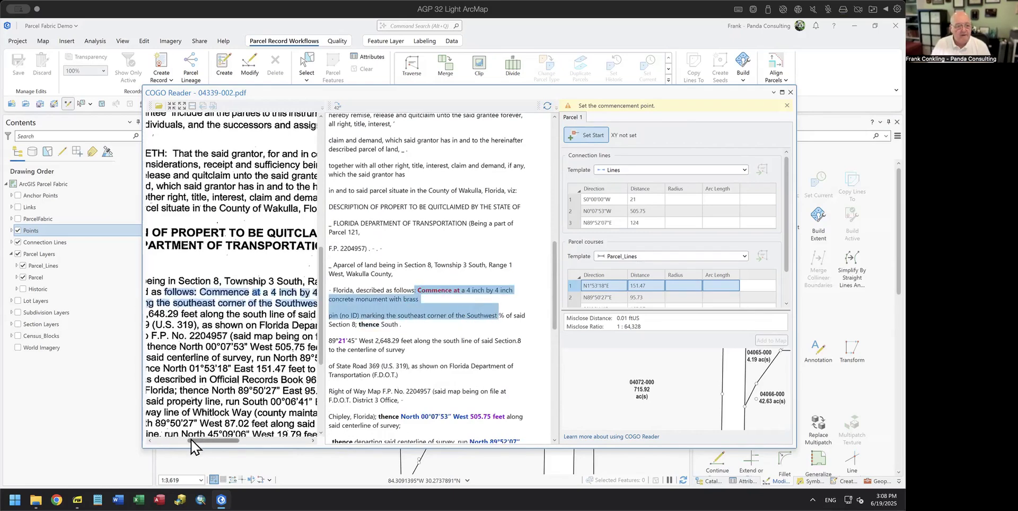
drag(215, 441, 183, 453)
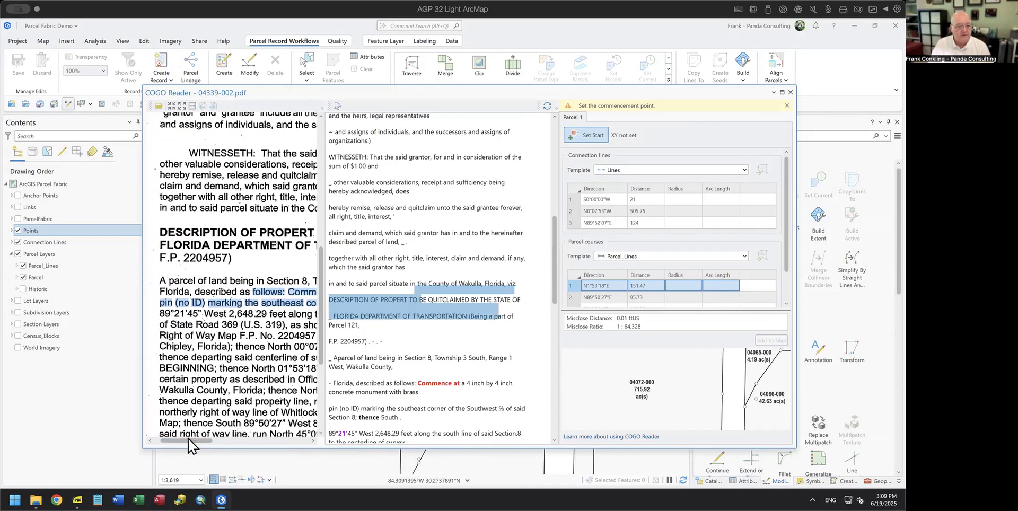
drag(200, 440, 276, 442)
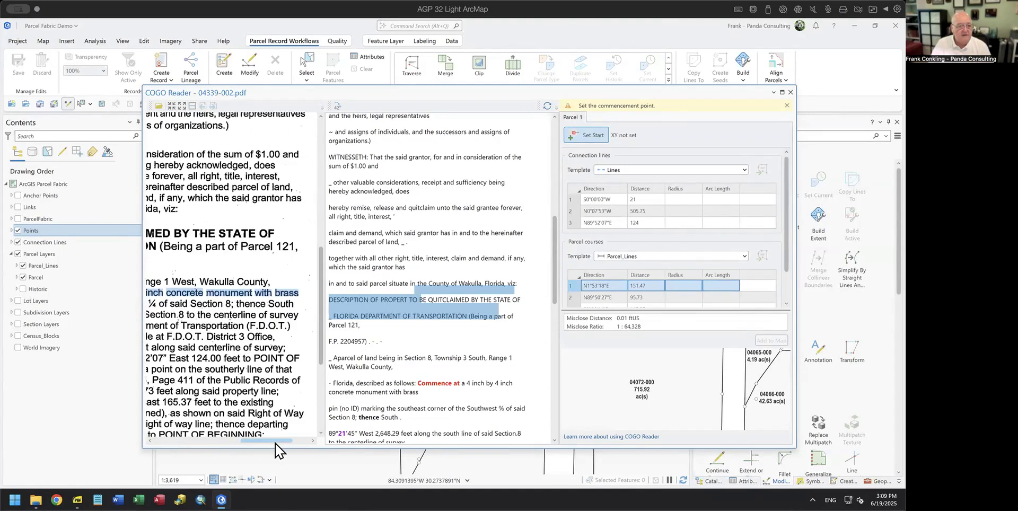
click(524, 300)
scroll(483, 335, down, 4)
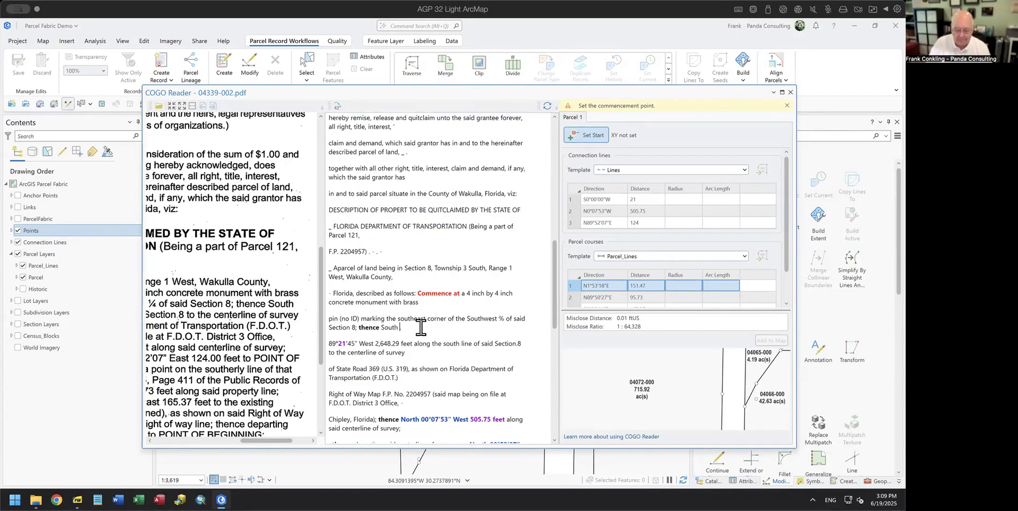
Step: Join the 89°21'45" West line onto 'thence South' and reparse, yielding S89°21'45"W 2,648.29
key(Delete)
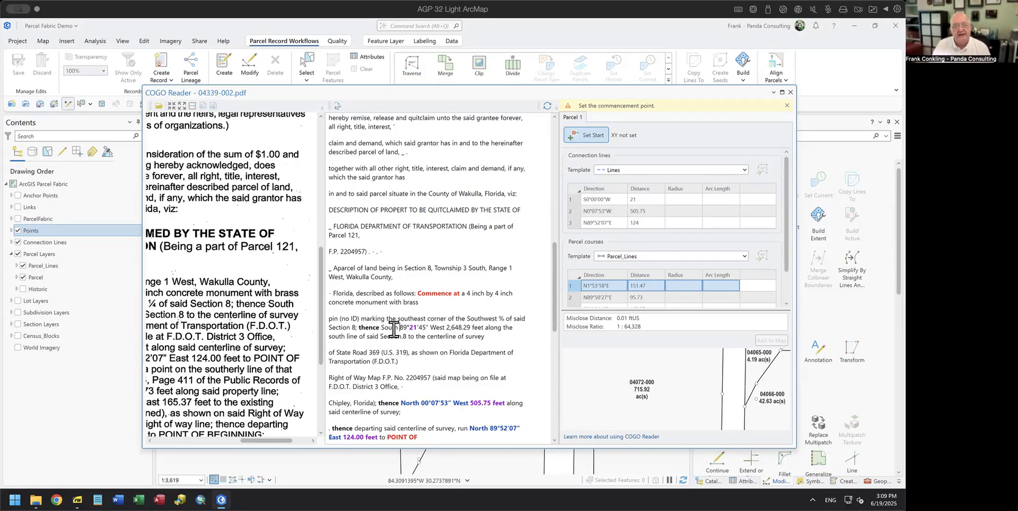
click(548, 106)
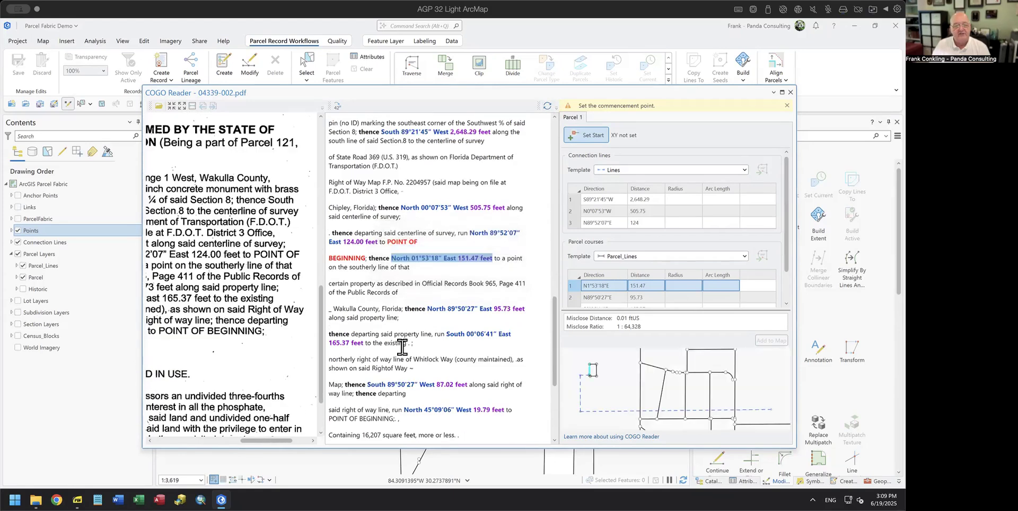
scroll(420, 268, up, 3)
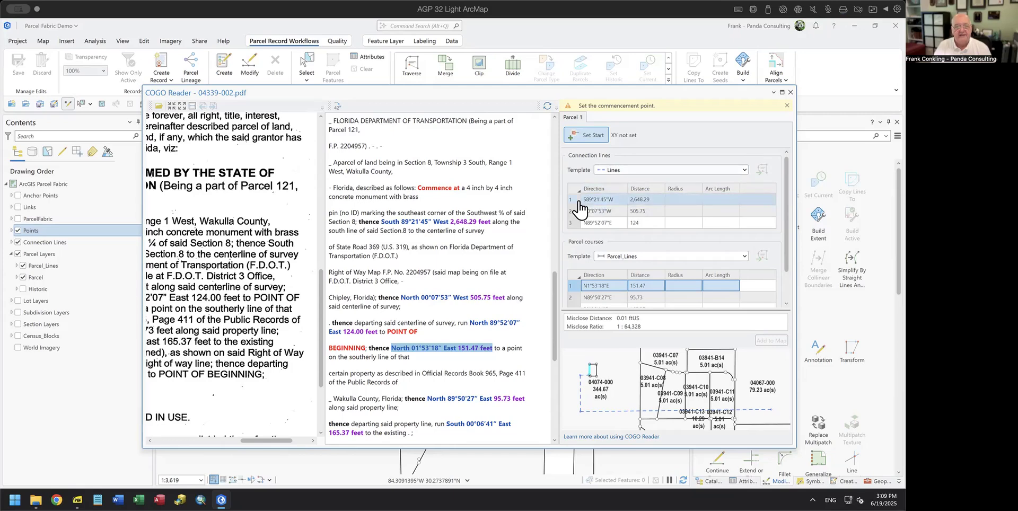
scroll(462, 310, down, 1)
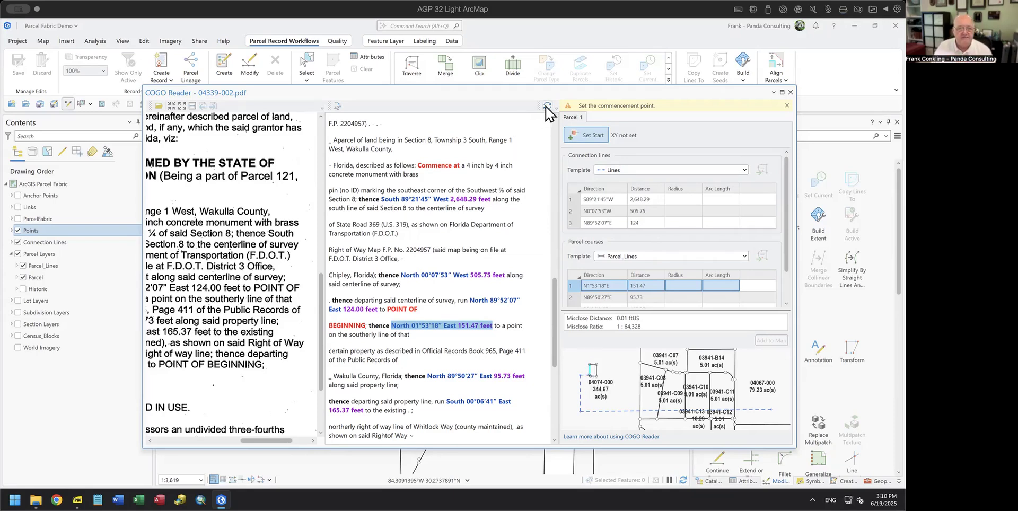
Step: Review the parsed Parcel 1 courses against the scan, confirming a 0.01 ftUS misclose at 1:64,328
click(434, 228)
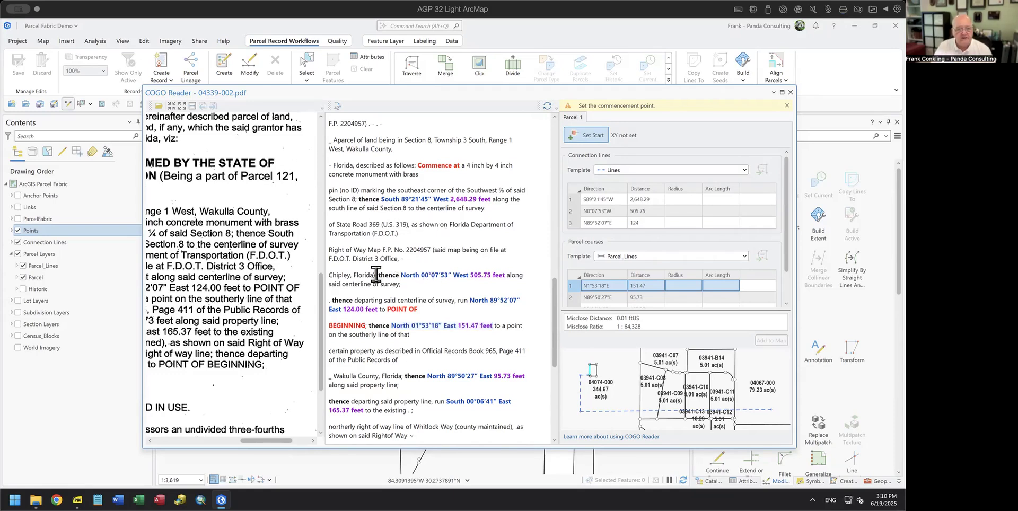
scroll(457, 295, down, 1)
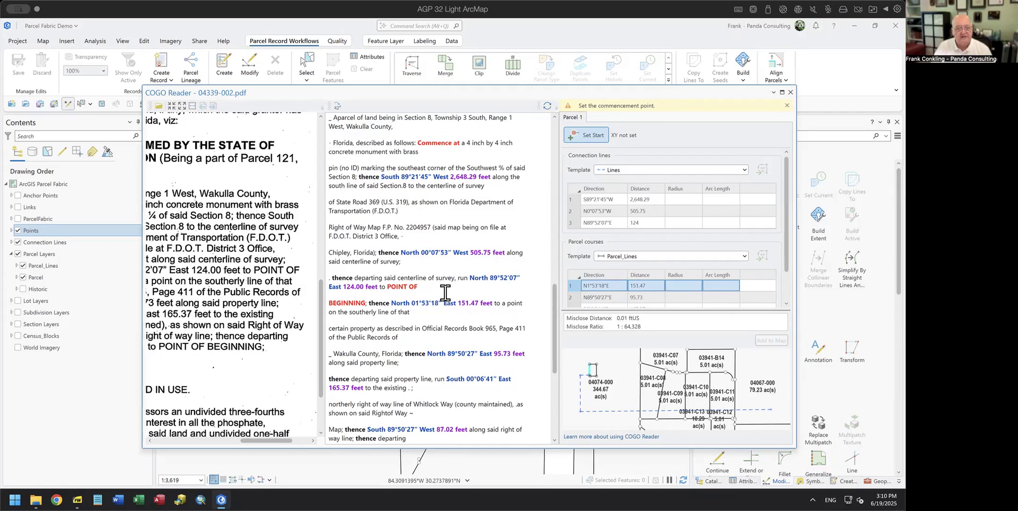
scroll(451, 300, down, 3)
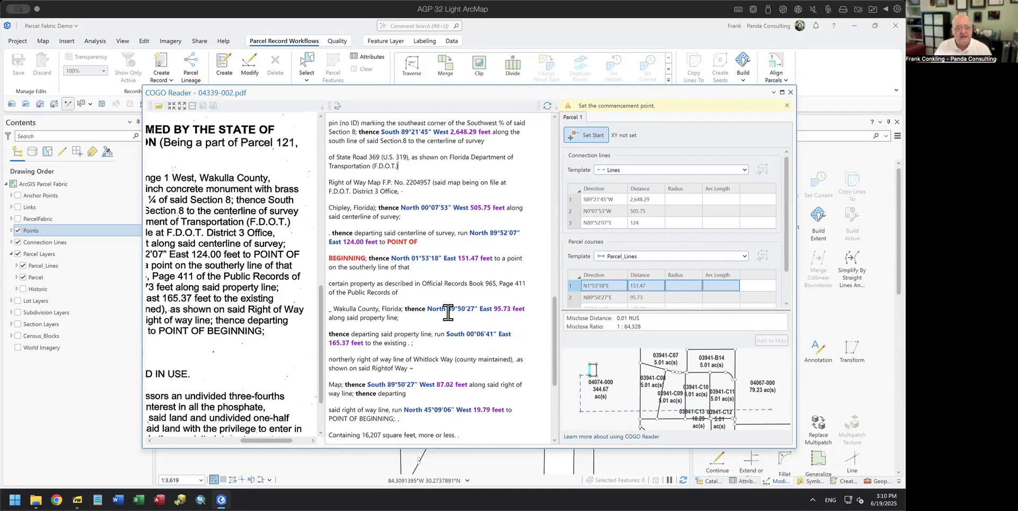
scroll(448, 313, down, 1)
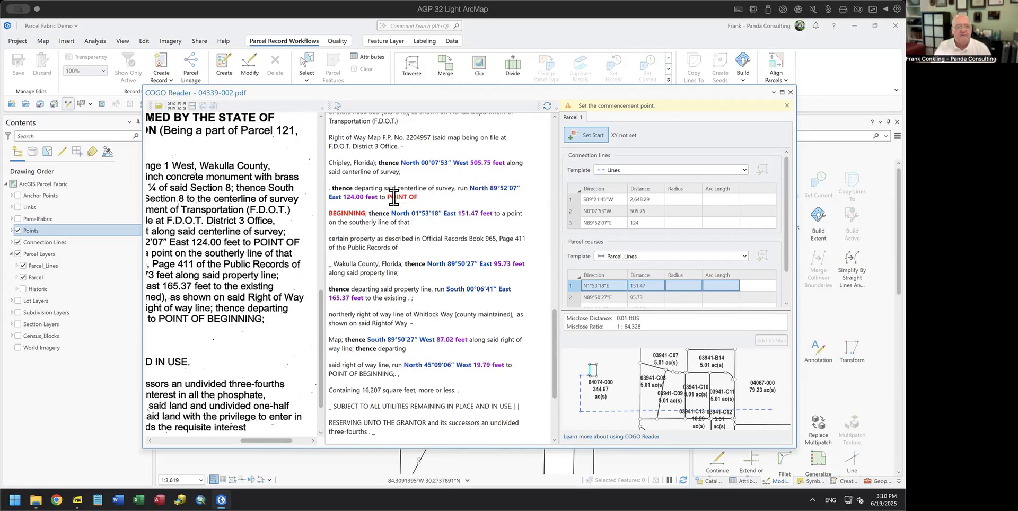
scroll(427, 293, down, 1)
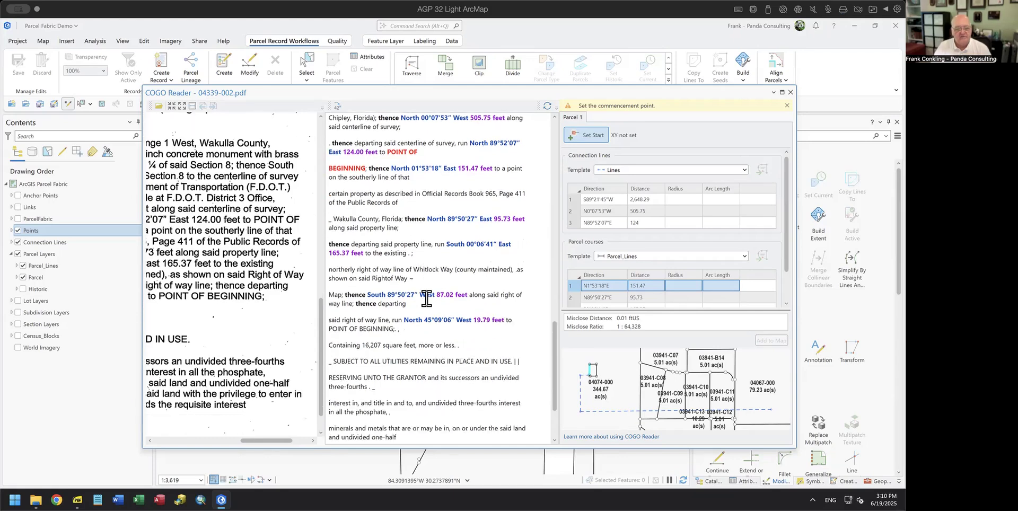
scroll(427, 298, up, 3)
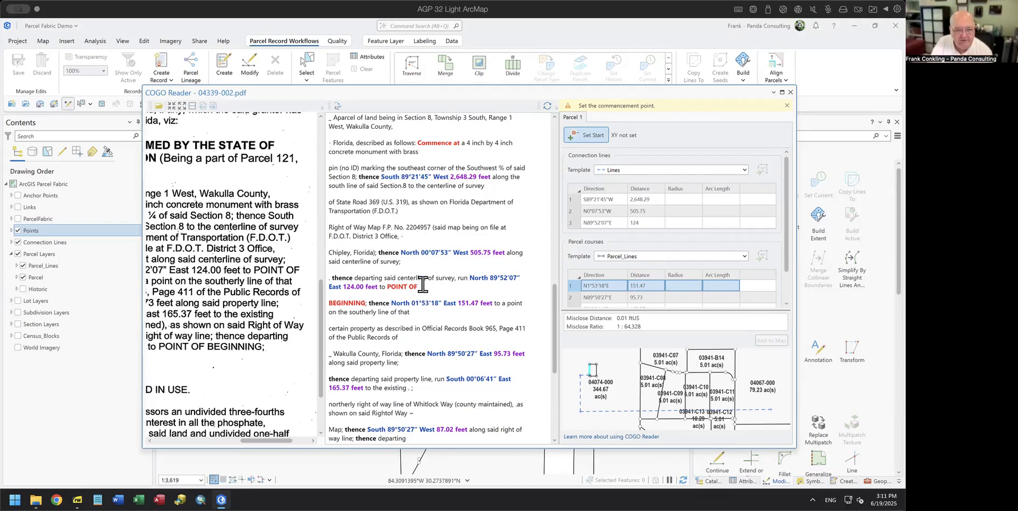
scroll(417, 262, up, 2)
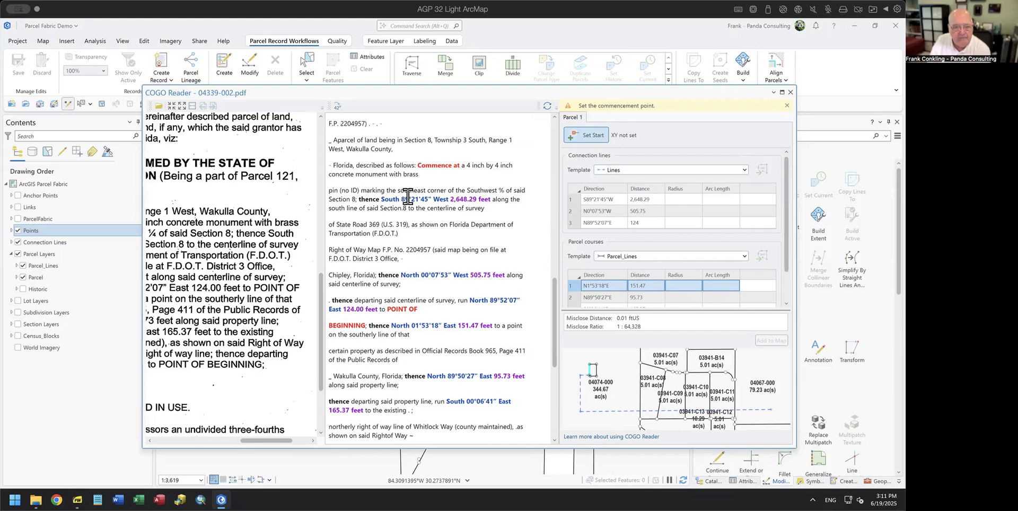
Step: Replace the faulty degree character in South 89°21'45" West with a proper degree symbol and reparse
key(Delete)
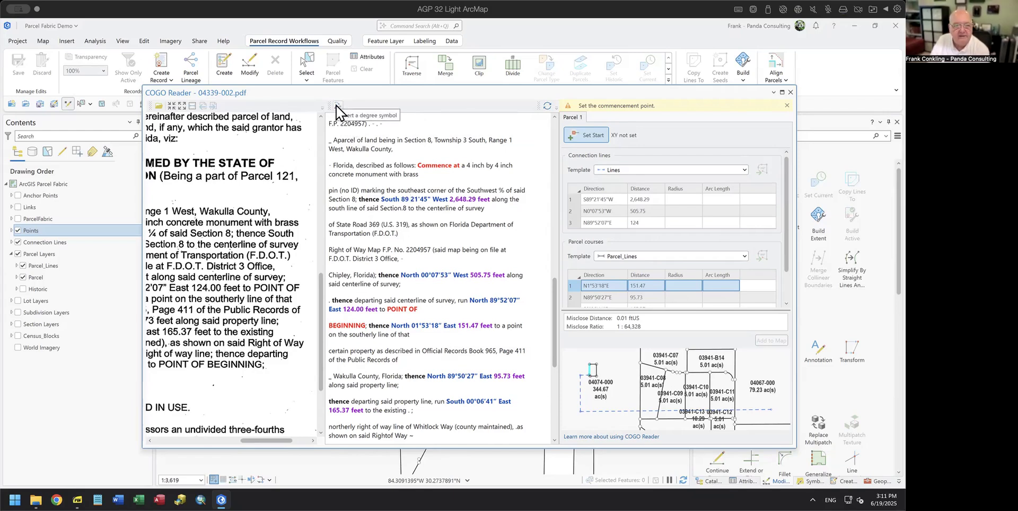
click(337, 107)
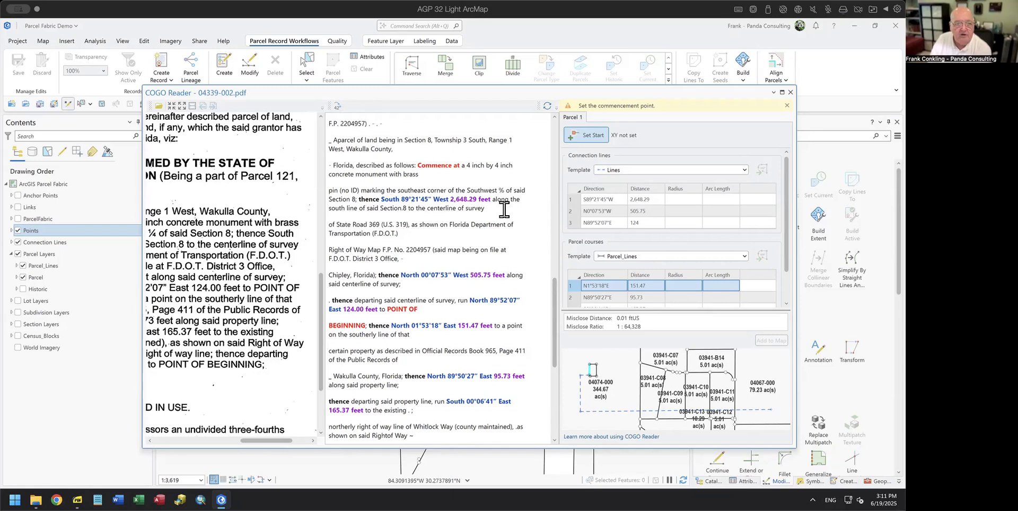
click(547, 106)
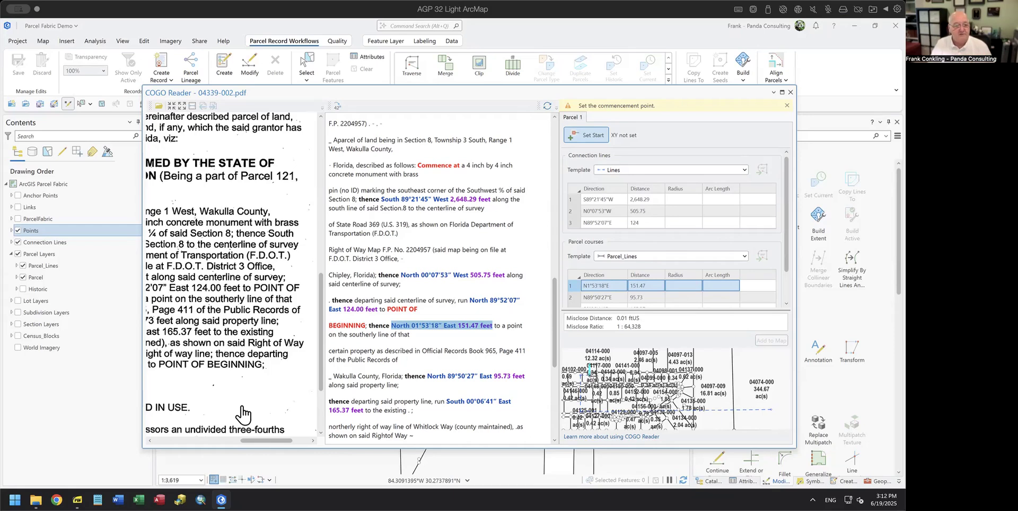
Step: Move the COGO Reader window left and down so parcels 04072-000, 04066-000 and 04069-000 show
drag(256, 448, 179, 441)
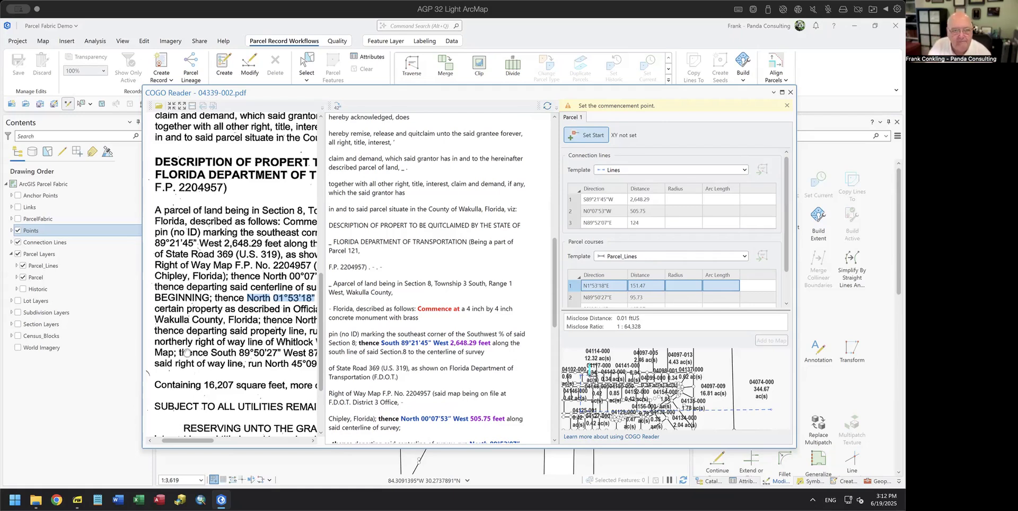
drag(412, 99, 349, 111)
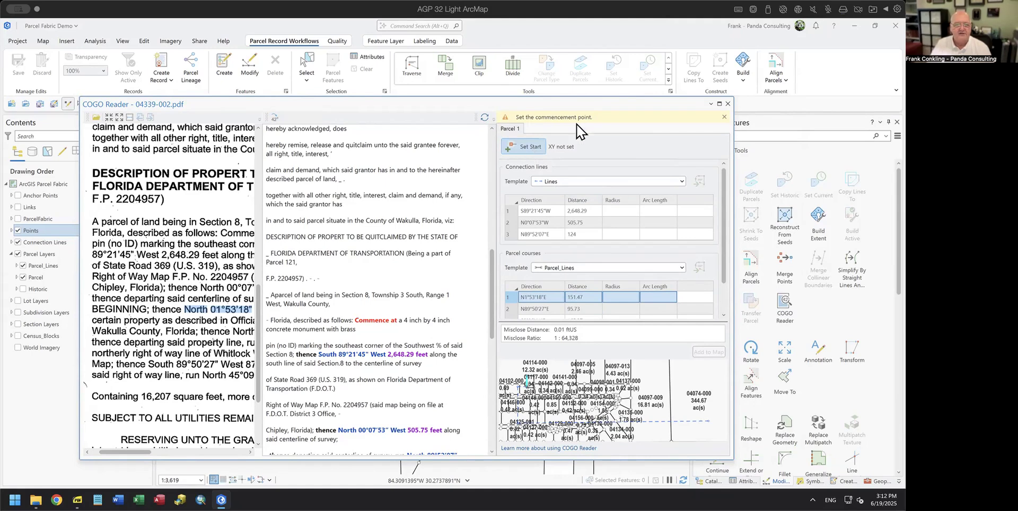
drag(618, 110, 622, 306)
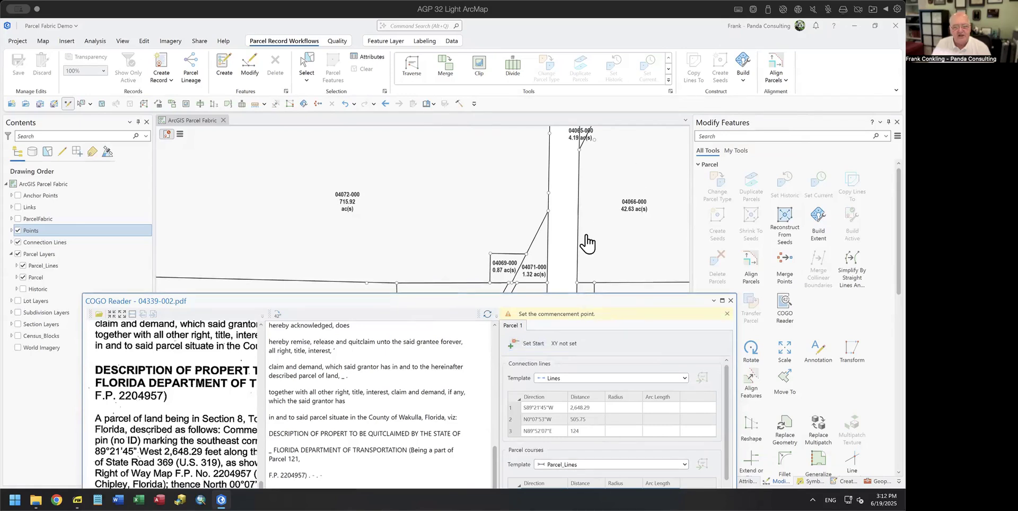
Step: Place the deed's commencement point on the map at 84.3115407°W 30.2747988°N
click(527, 345)
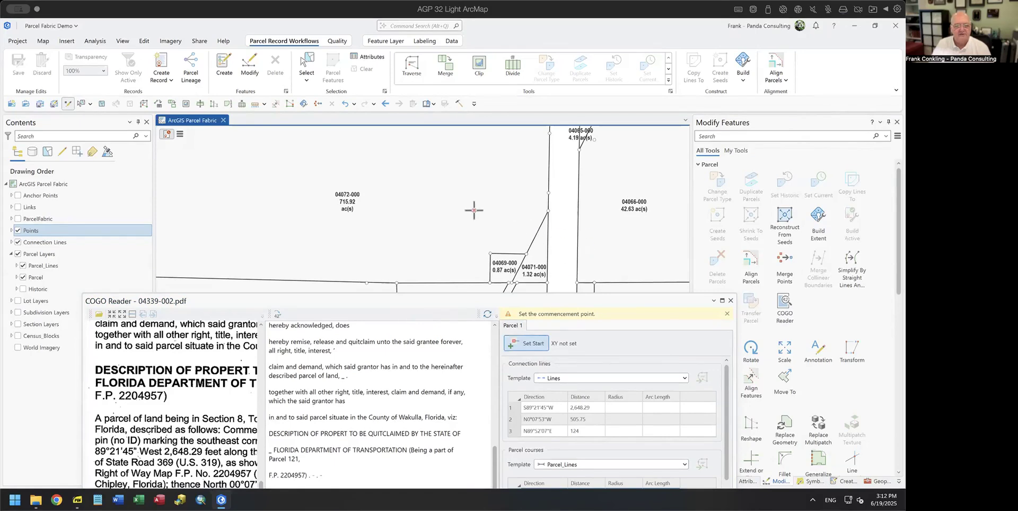
click(607, 235)
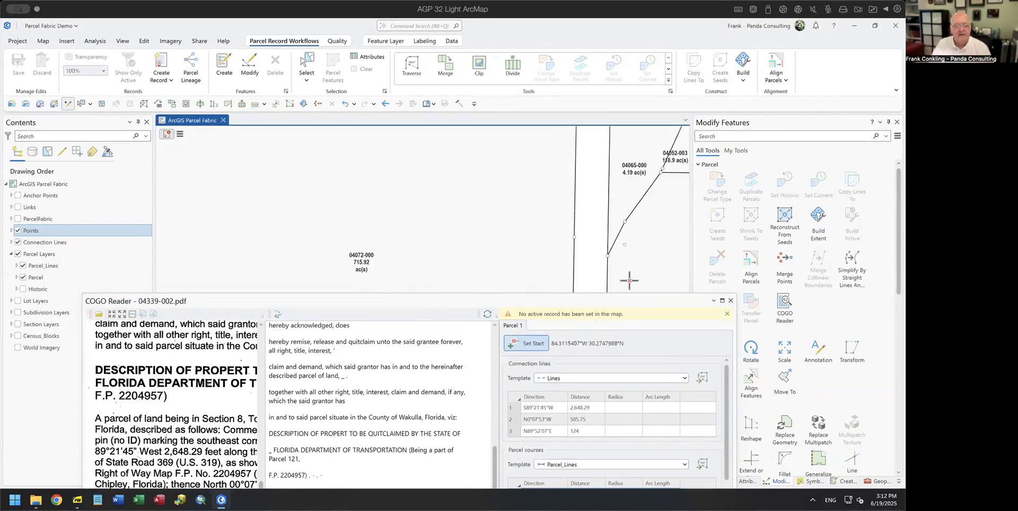
drag(632, 301, 624, 155)
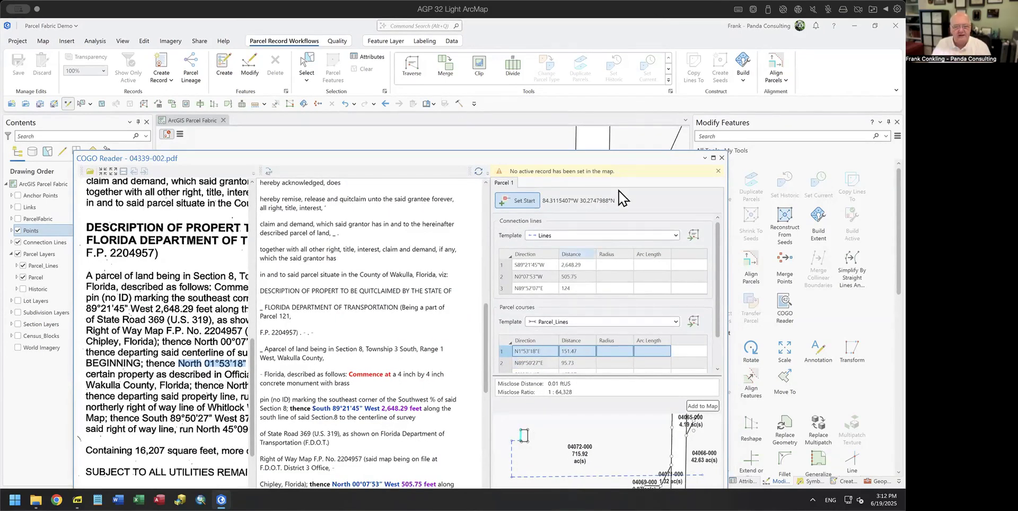
drag(636, 156, 619, 65)
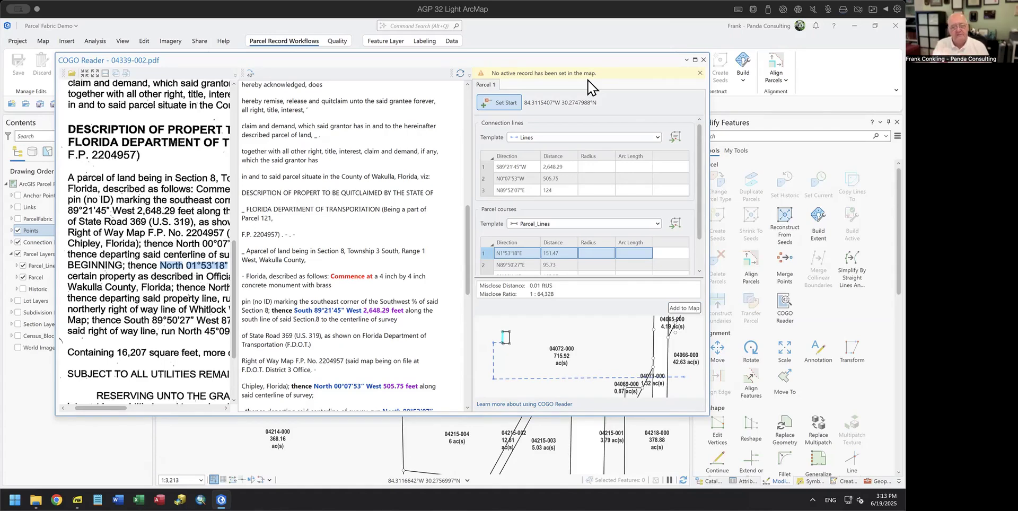
drag(596, 61, 624, 207)
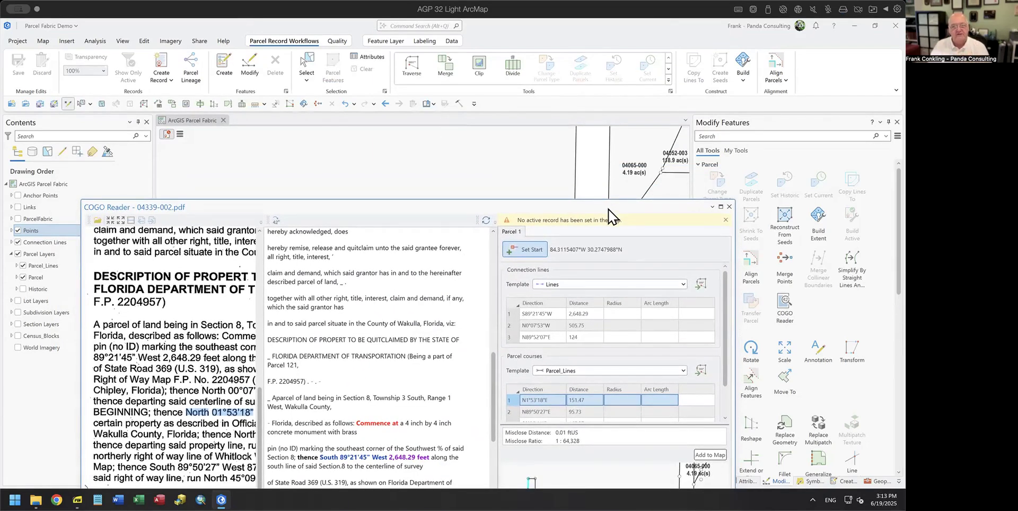
click(180, 135)
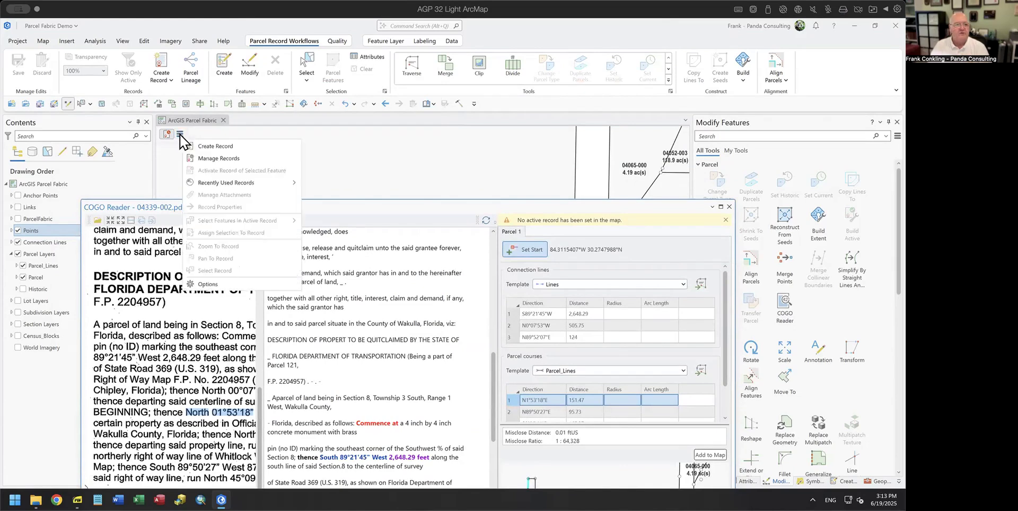
Step: Create a new active parcel record and add the deed's connection lines and parcel to the map
click(204, 147)
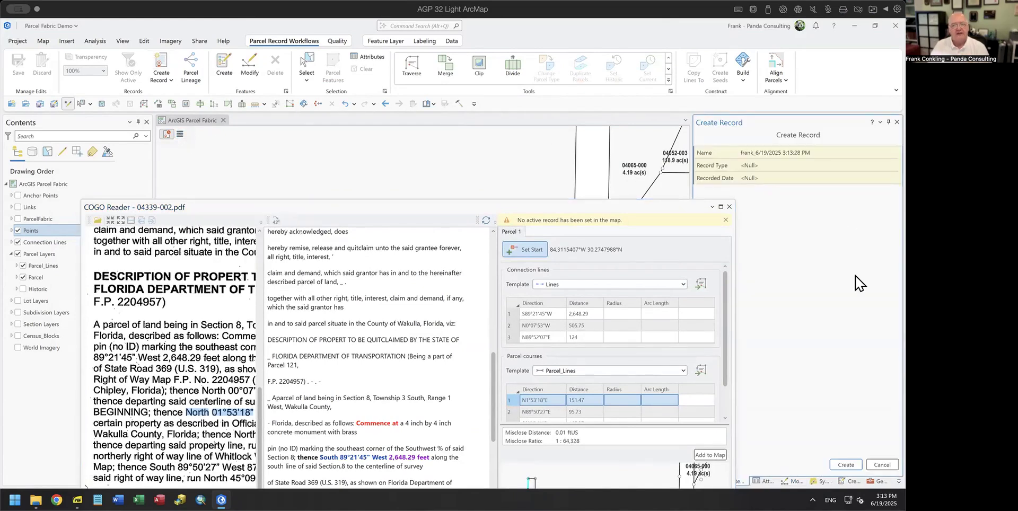
click(846, 465)
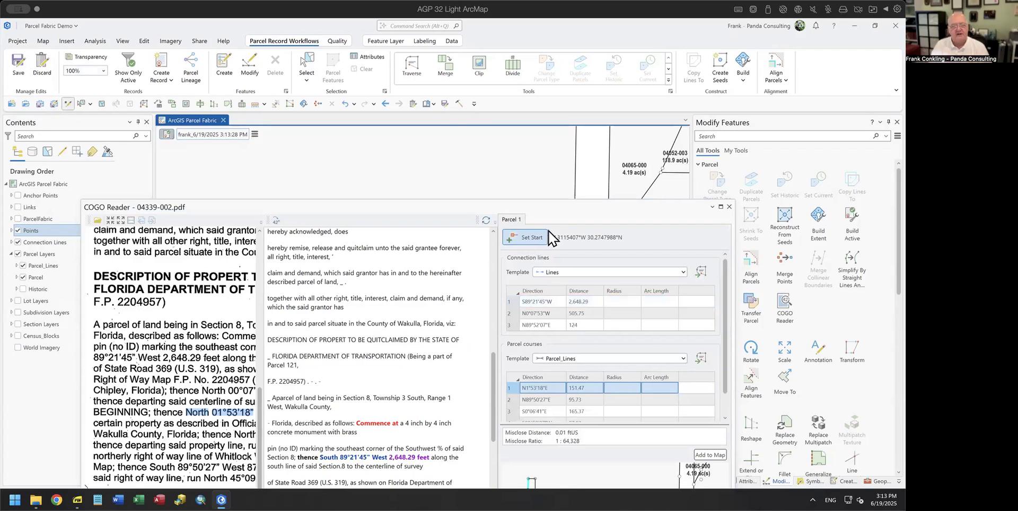
drag(566, 220, 552, 101)
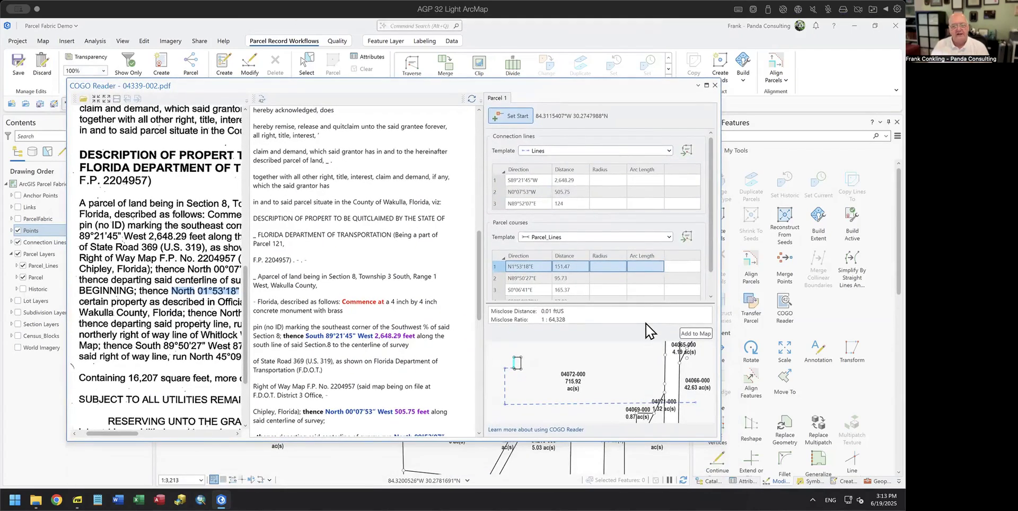
click(698, 334)
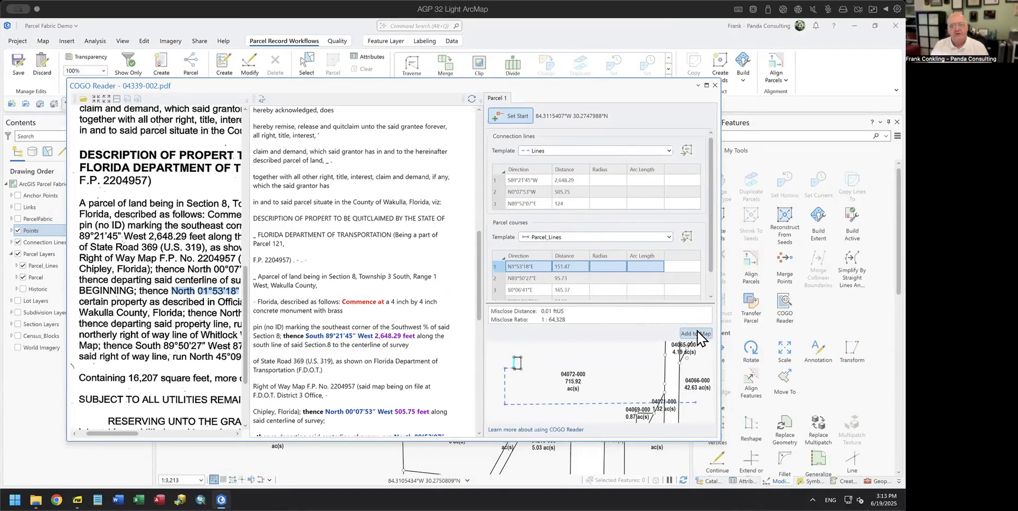
drag(636, 89, 663, 431)
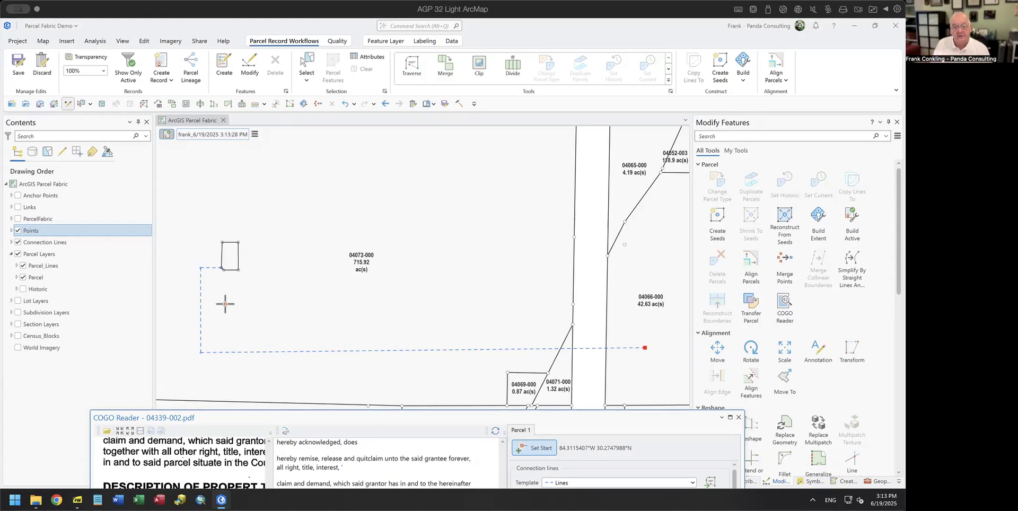
Step: Select all features in the active record, including the new parcel and its connection lines
click(255, 135)
mouse_move(307, 221)
click(394, 222)
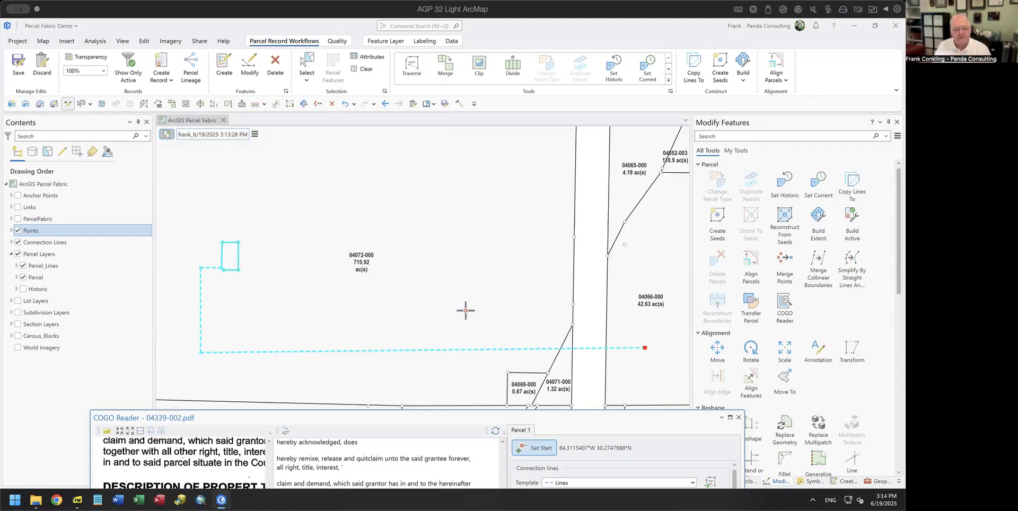
drag(450, 422, 451, 215)
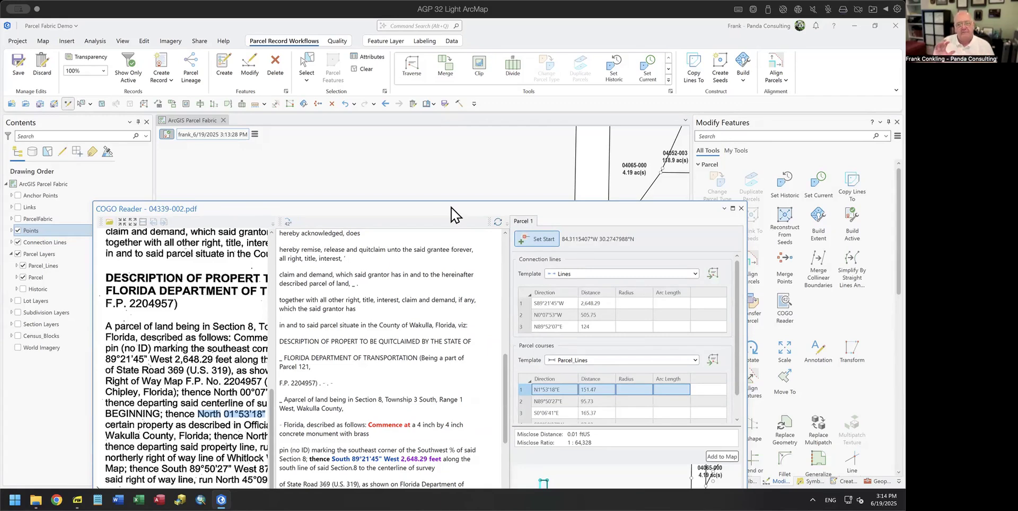
drag(451, 207, 453, 78)
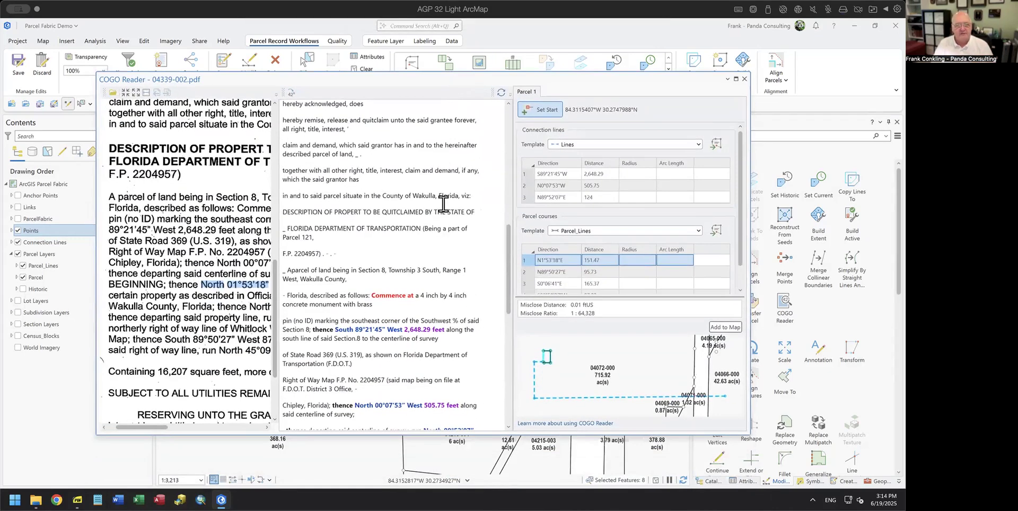
Step: Close the COGO Reader window to reveal the parcel map
click(745, 79)
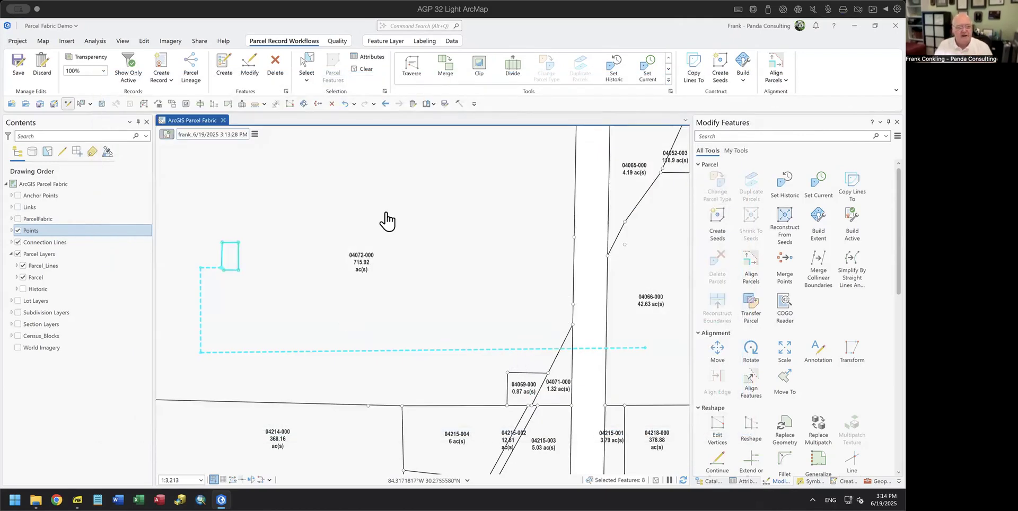
Step: Create seeds, build the active record into the 0.37-acre parcel, and save the edits
click(722, 69)
click(743, 80)
click(748, 97)
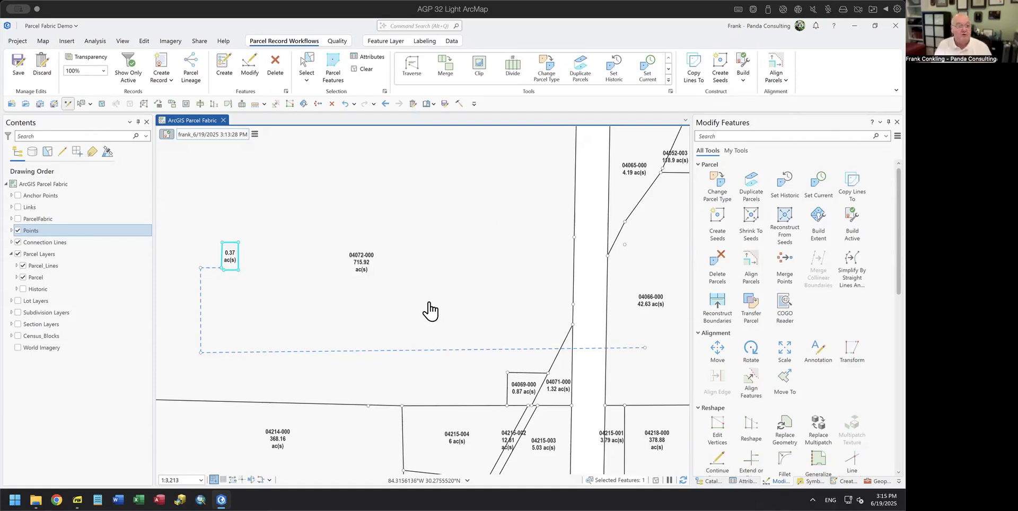
click(413, 104)
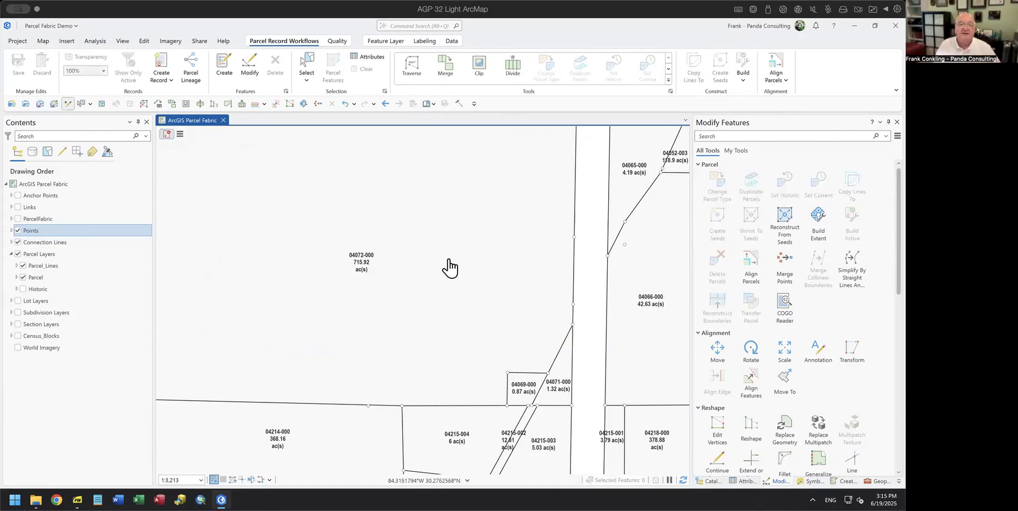
Step: Zoom to the COGO Reader 1 04214 bookmark and start creating a new parcel record
click(429, 105)
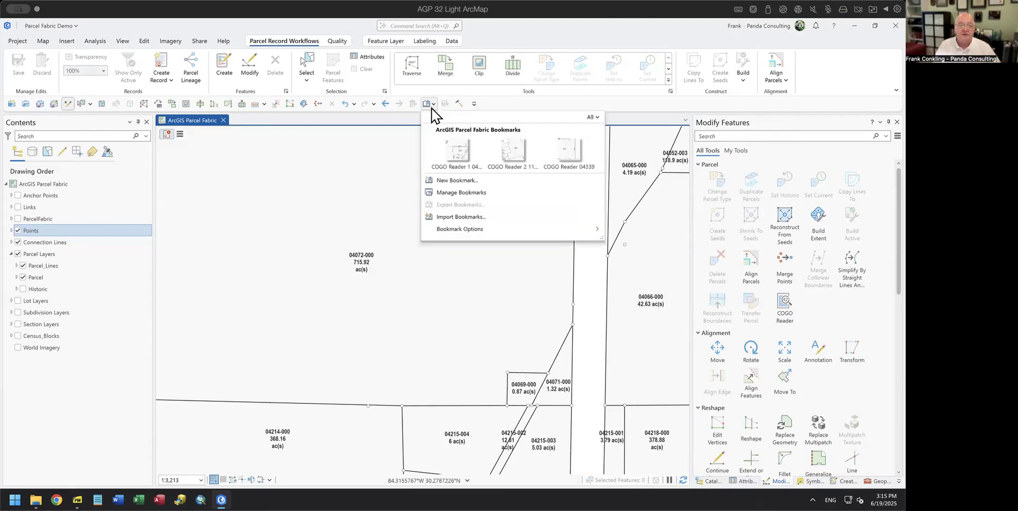
click(457, 150)
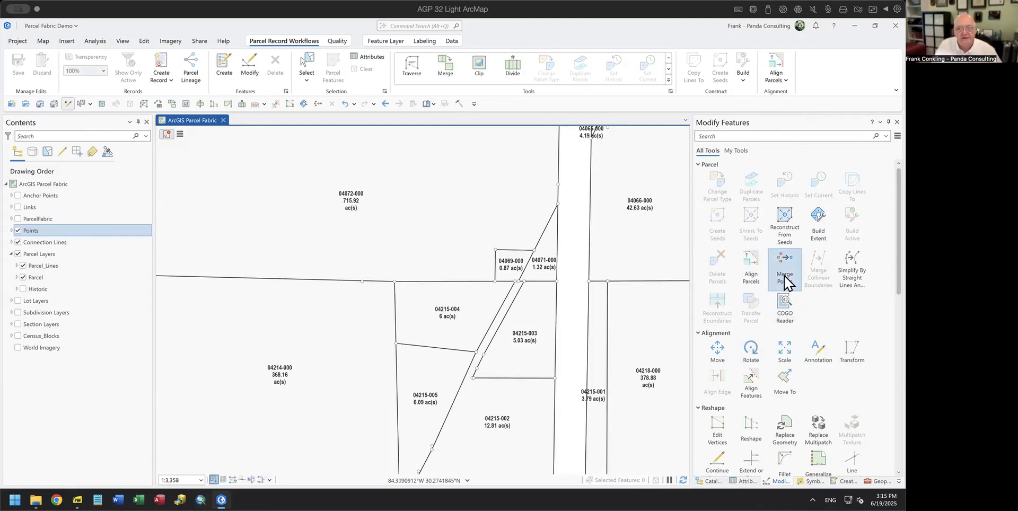
click(434, 104)
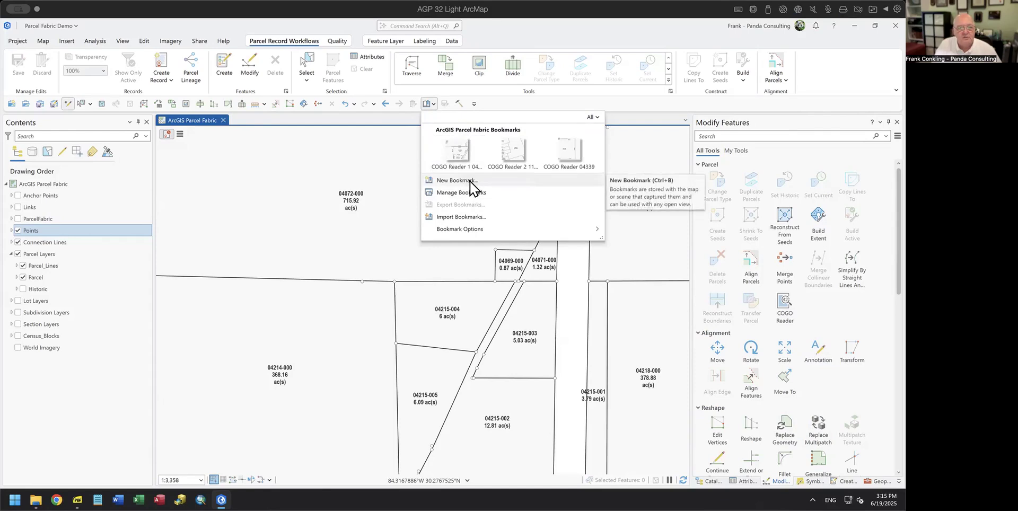
click(467, 196)
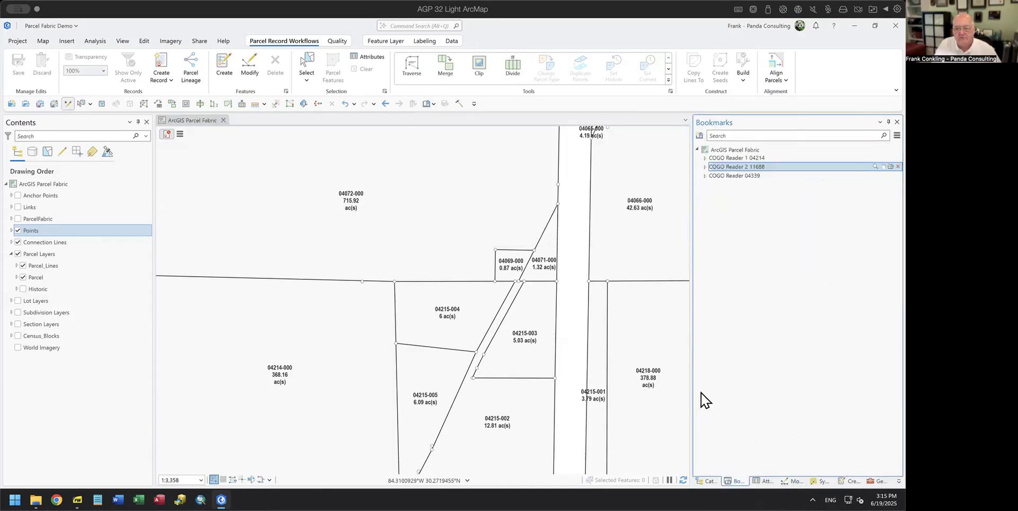
click(775, 157)
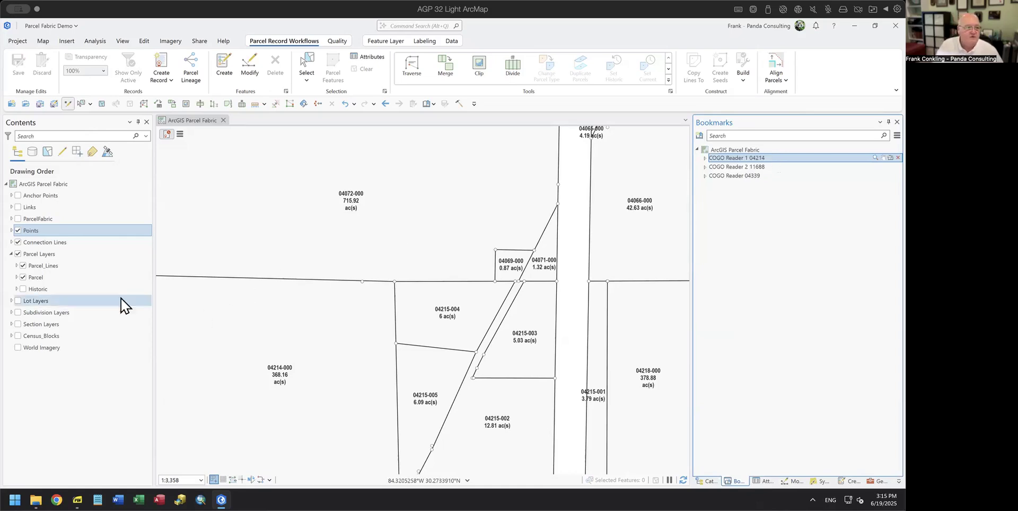
click(179, 135)
click(212, 149)
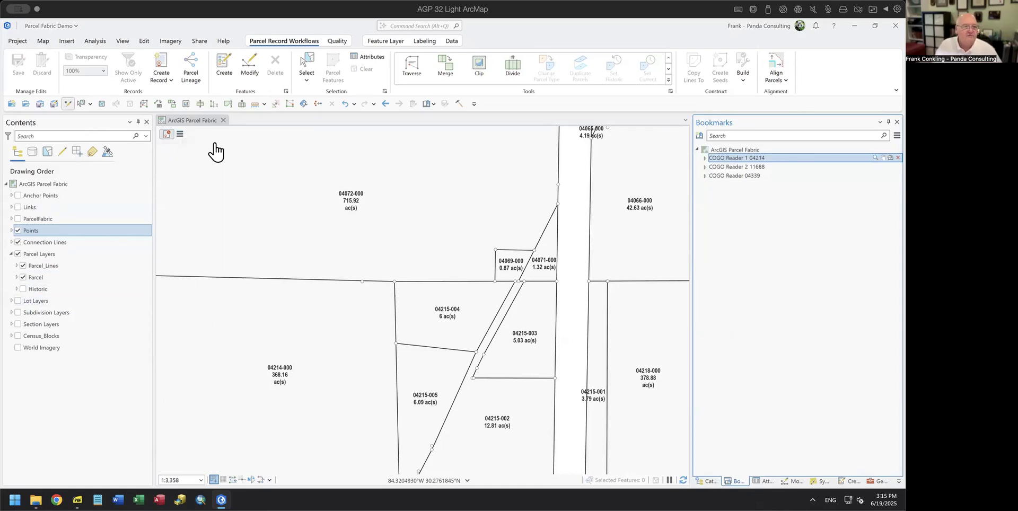
Step: Name the new record COGO Reader 1, set its type to Tax Parcel, and create it
click(773, 154)
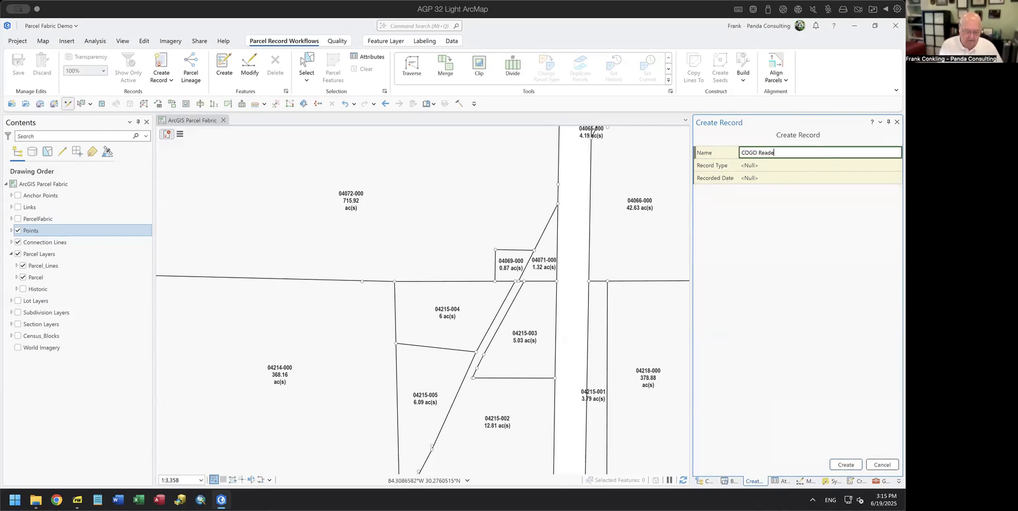
text(1)
key(Tab)
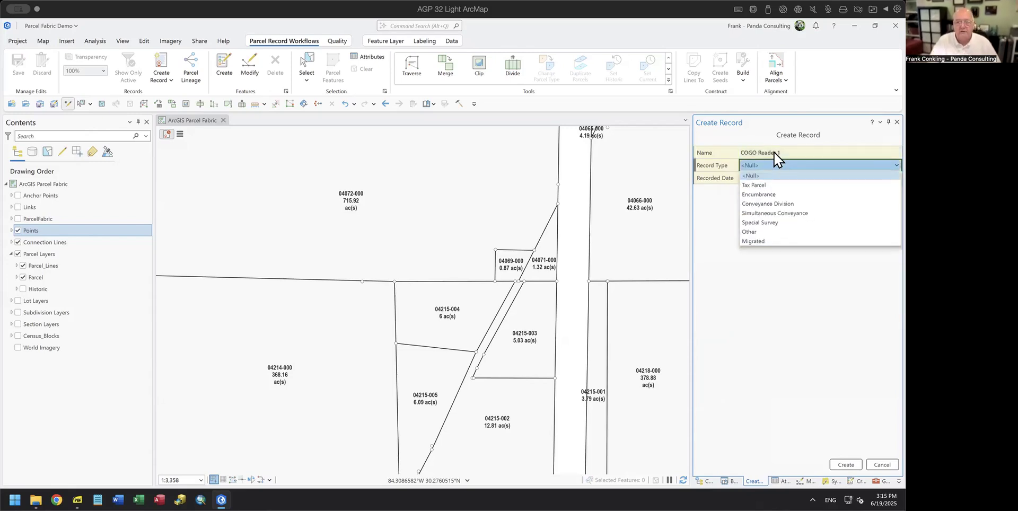
click(770, 185)
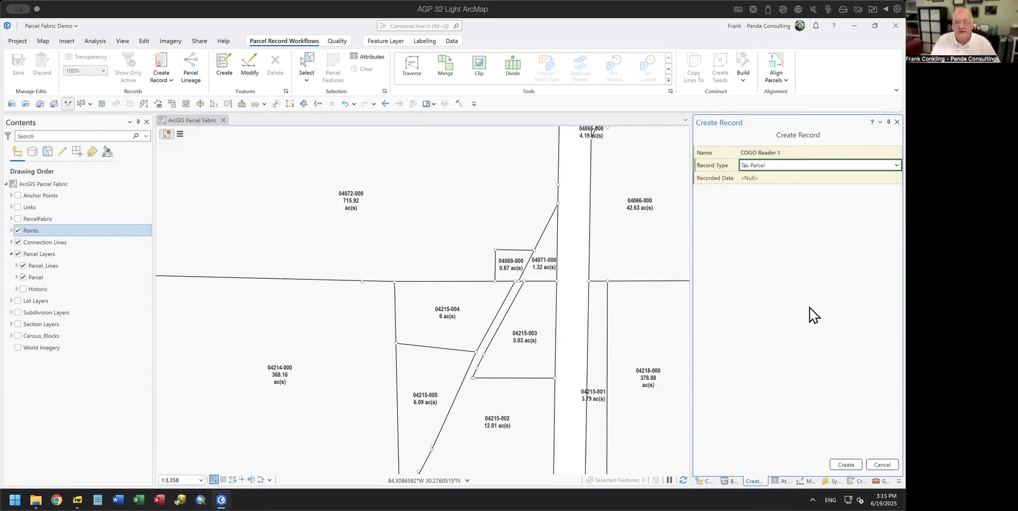
click(842, 464)
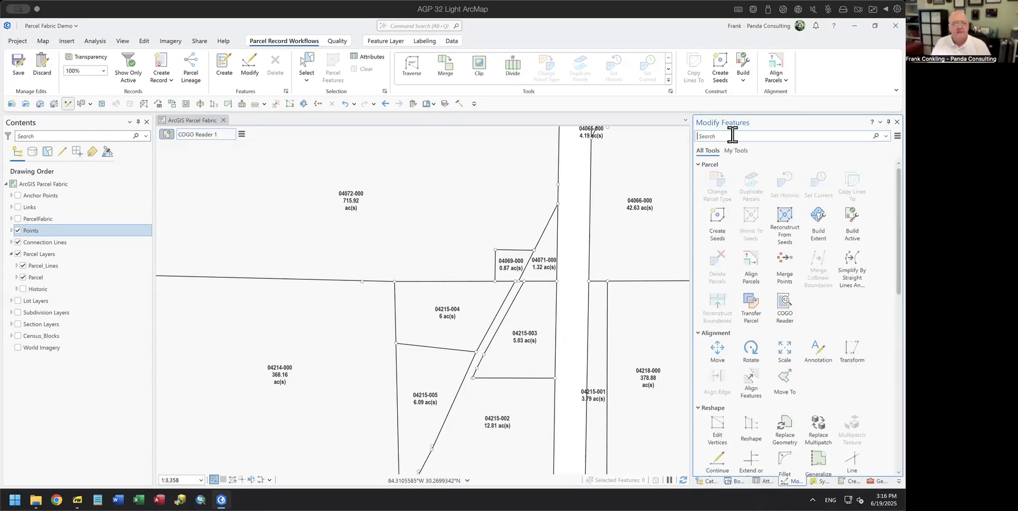
Step: Load deed 04214-002 split.pdf into the COGO Reader from the Modify Features pane
click(782, 307)
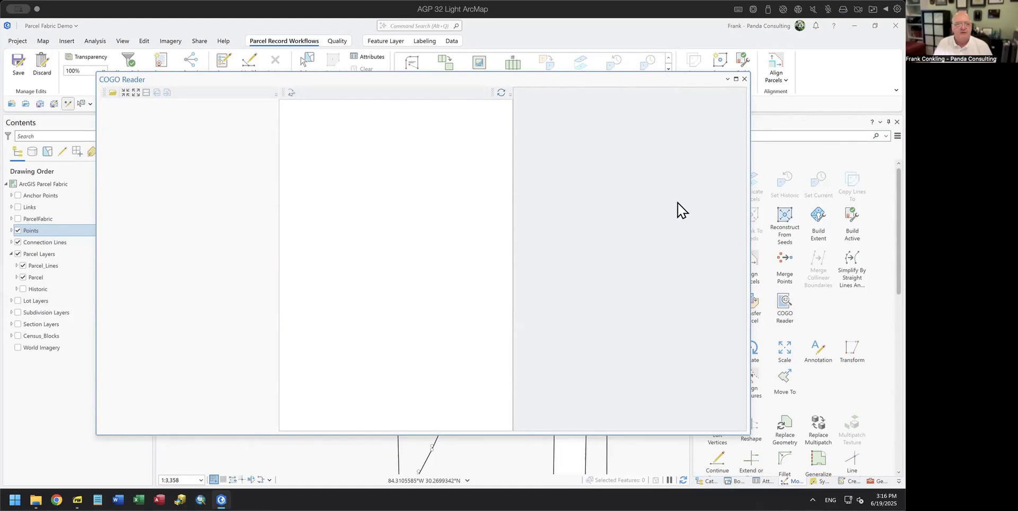
click(112, 93)
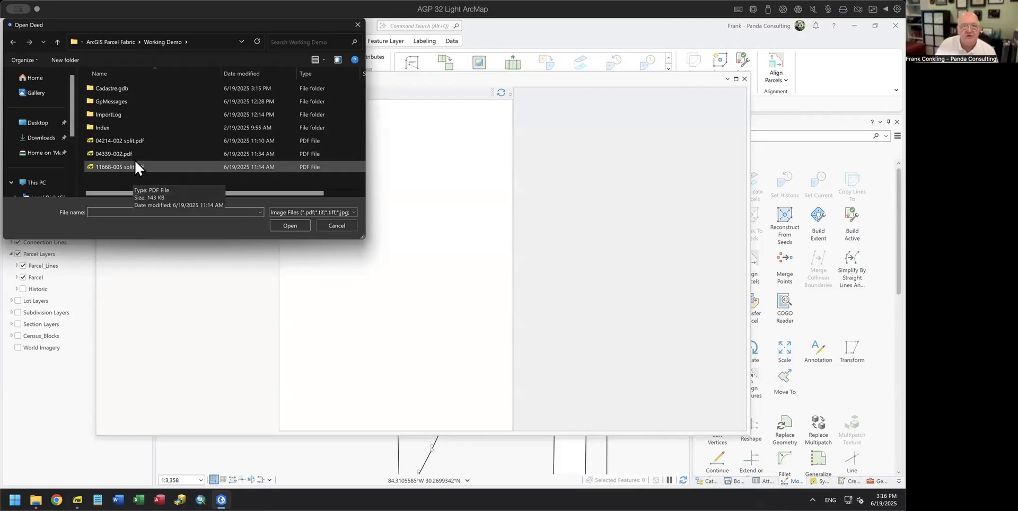
drag(234, 24, 406, 232)
drag(504, 95, 624, 79)
click(195, 232)
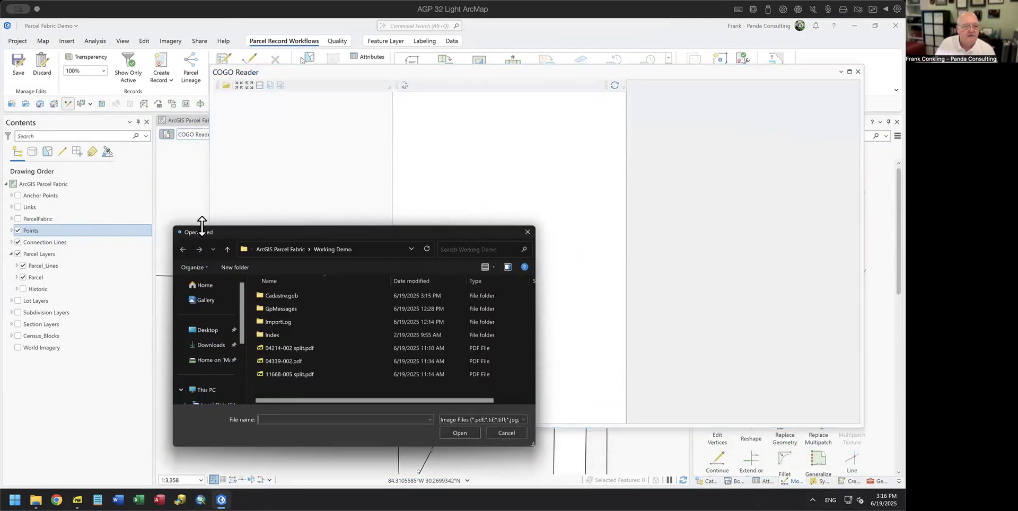
click(291, 348)
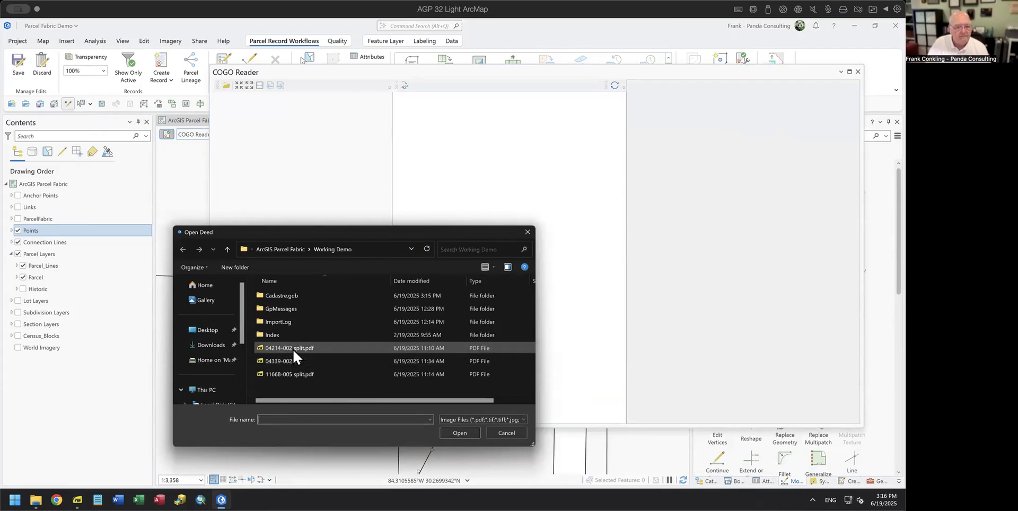
click(460, 434)
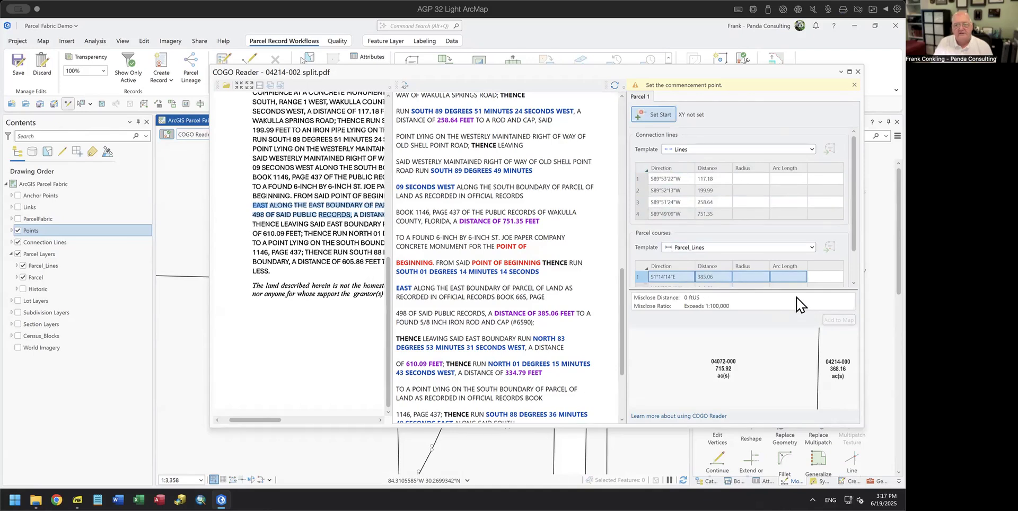
Step: Enlarge the parcel courses table to show all four courses and fit the whole deed page in view
drag(798, 289, 787, 321)
scroll(743, 293, down, 1)
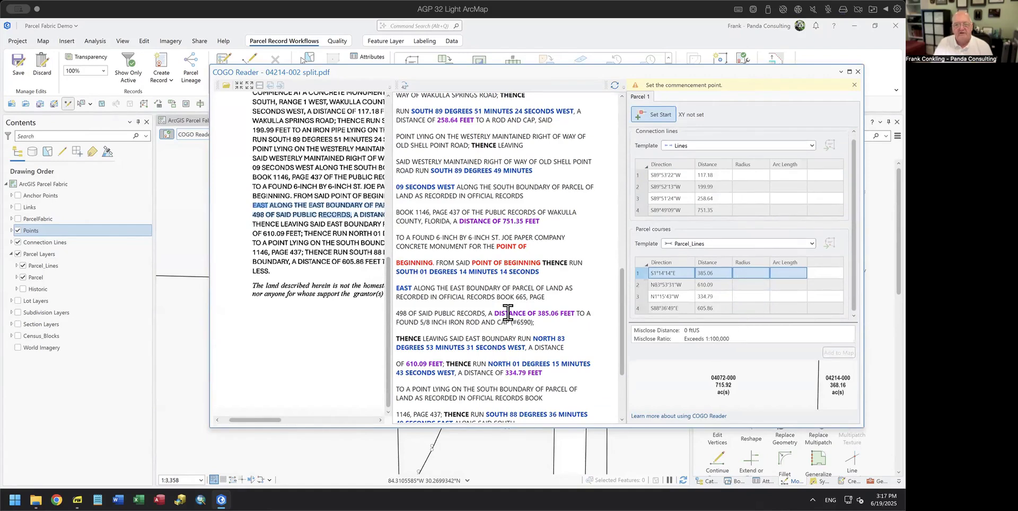
scroll(490, 264, down, 2)
scroll(342, 247, up, 2)
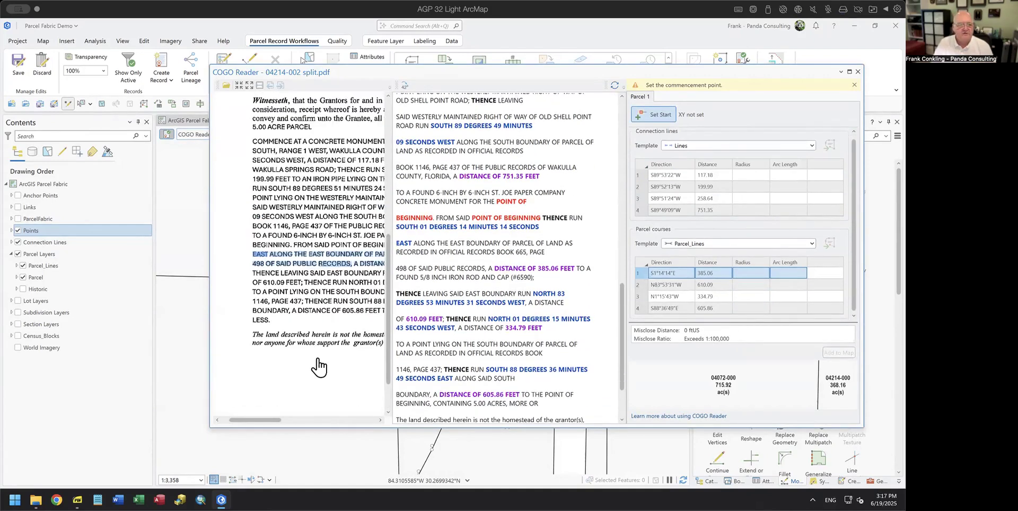
click(239, 86)
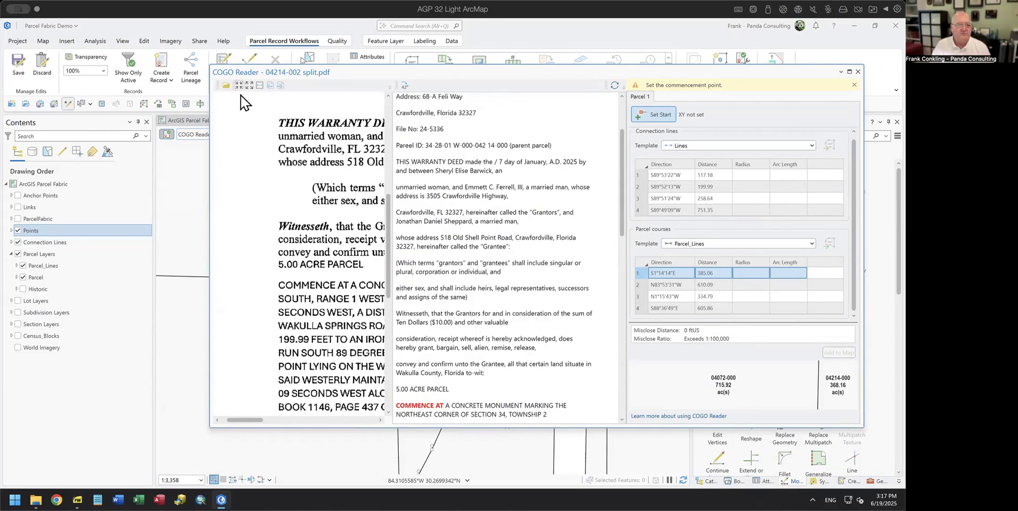
drag(253, 419, 275, 423)
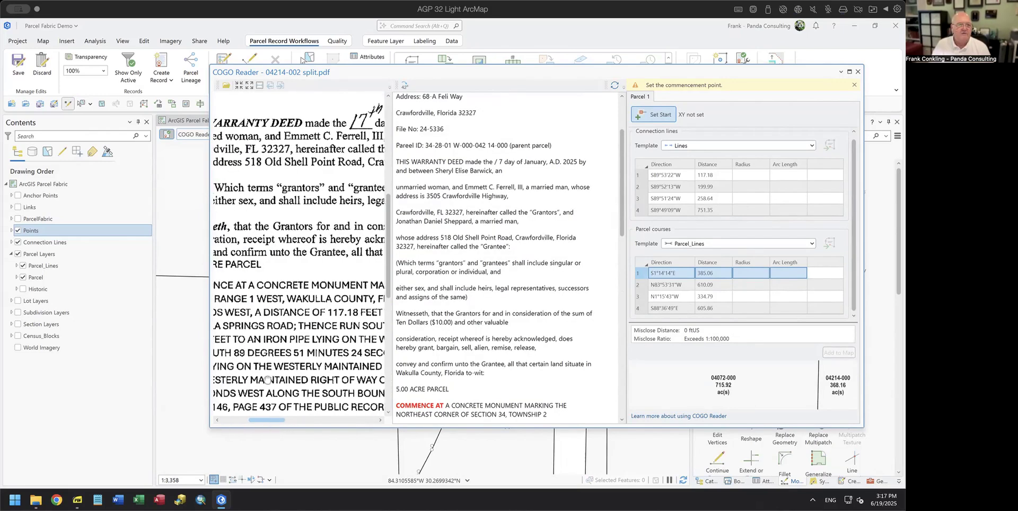
click(258, 86)
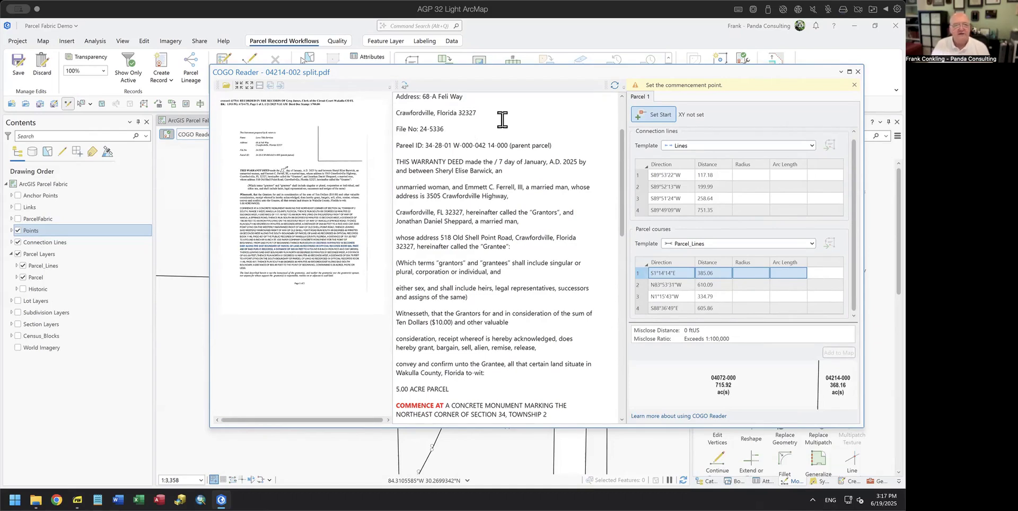
Step: Scroll through the extracted deed text to check the calls, selecting the word DEGREES
scroll(522, 124, down, 3)
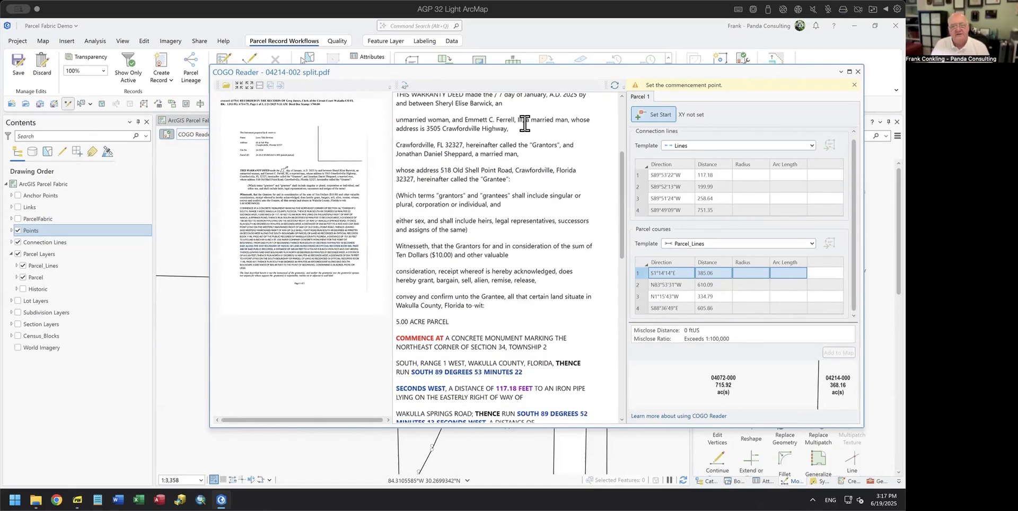
scroll(524, 123, down, 2)
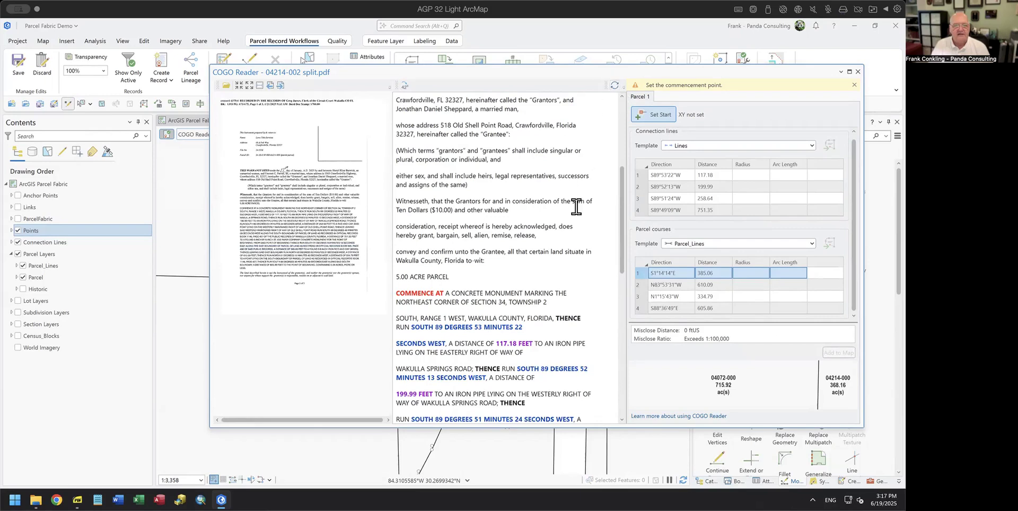
scroll(557, 231, down, 3)
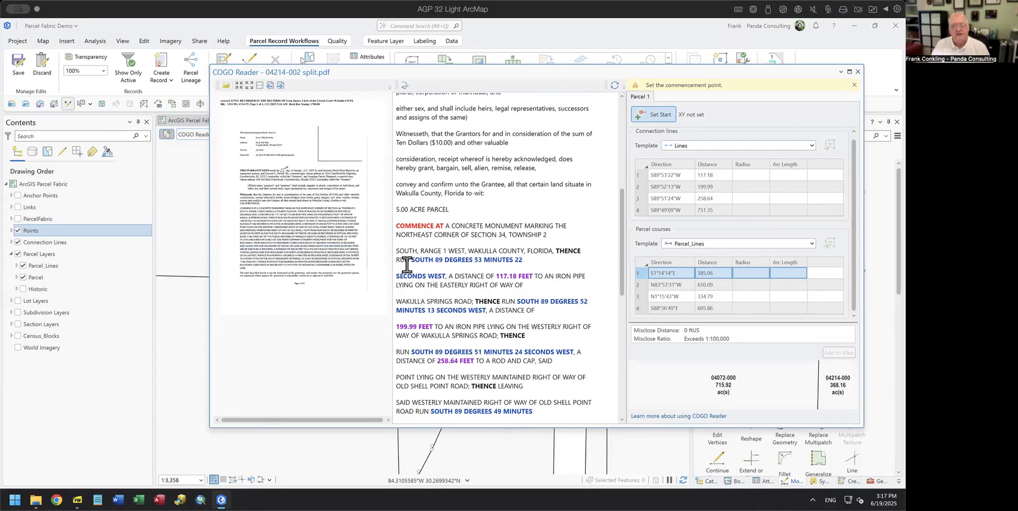
drag(443, 260, 464, 260)
scroll(550, 250, down, 1)
scroll(543, 240, down, 2)
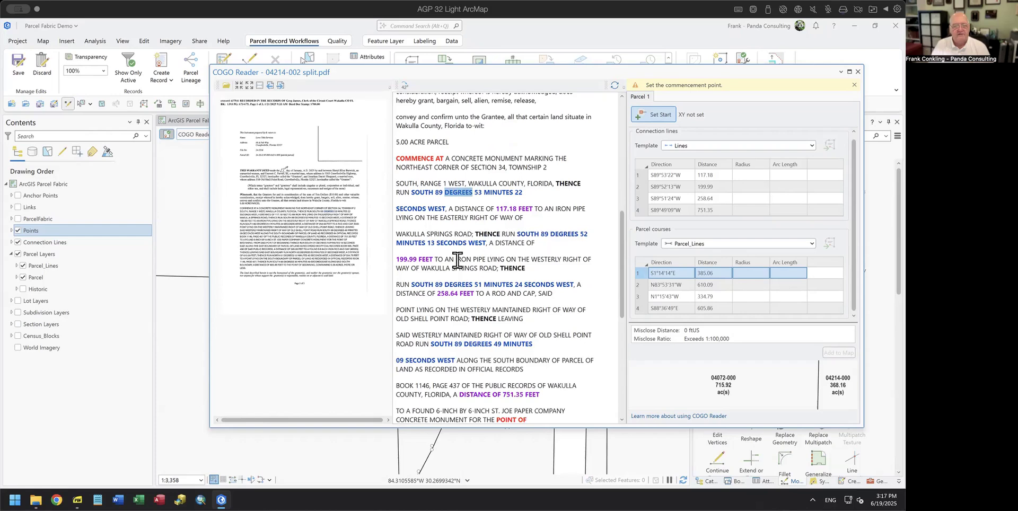
scroll(457, 259, down, 1)
scroll(479, 254, down, 3)
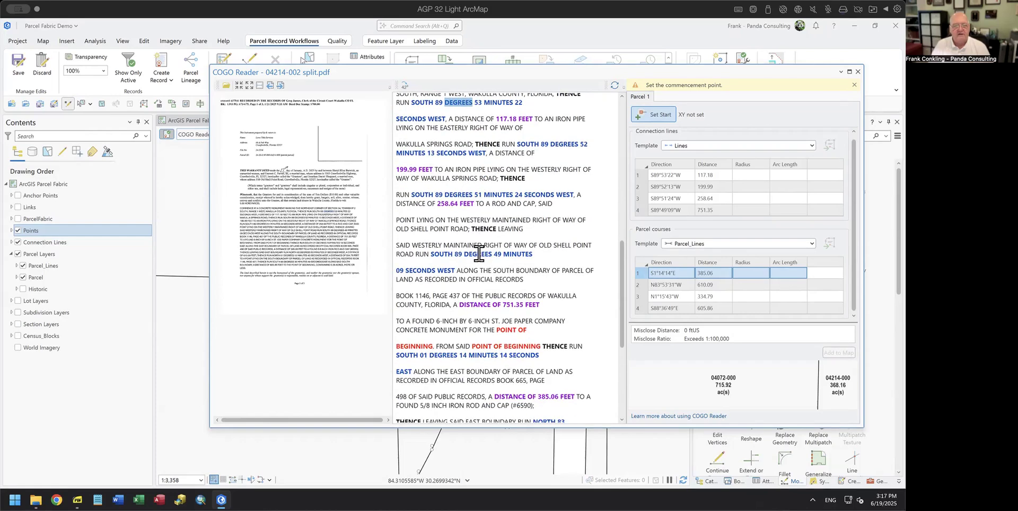
scroll(481, 248, down, 2)
scroll(482, 248, down, 3)
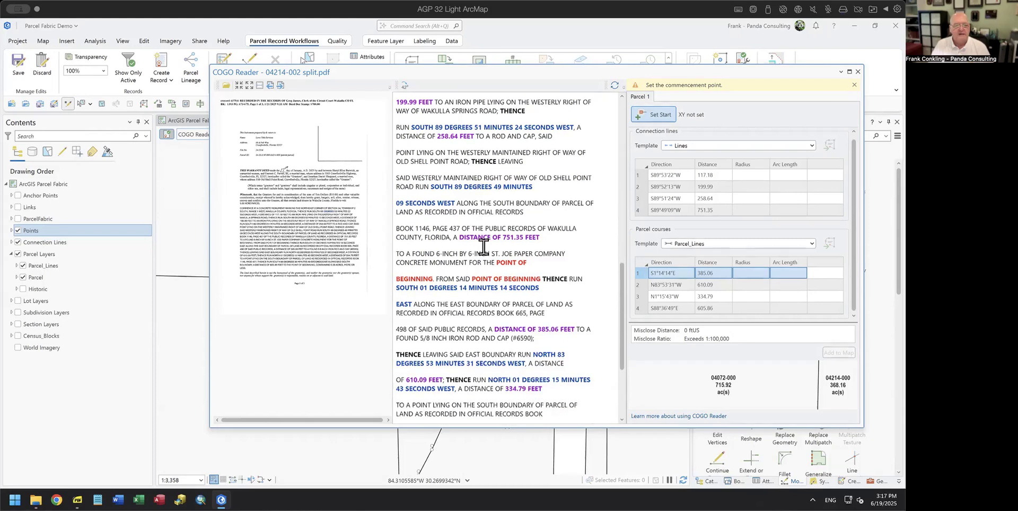
scroll(483, 247, down, 1)
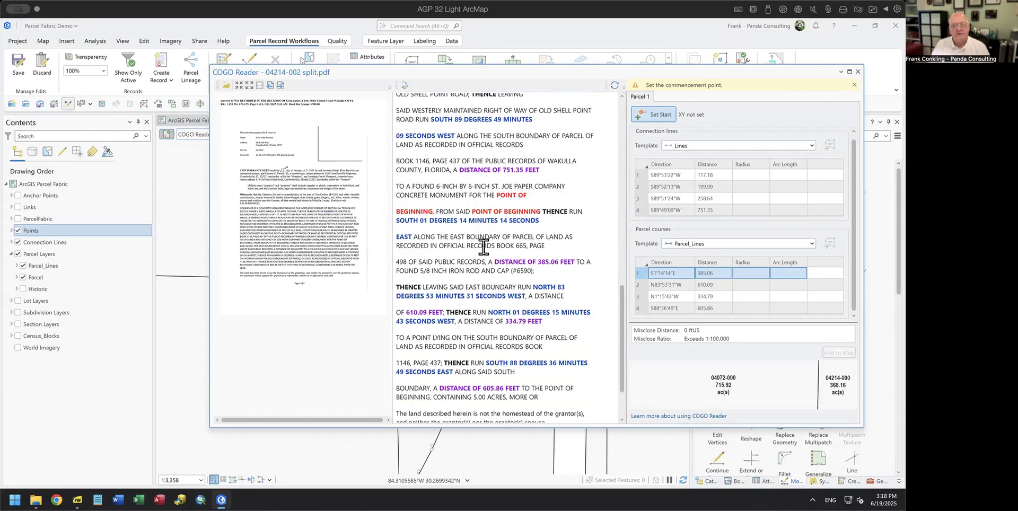
scroll(582, 236, down, 1)
scroll(583, 237, down, 2)
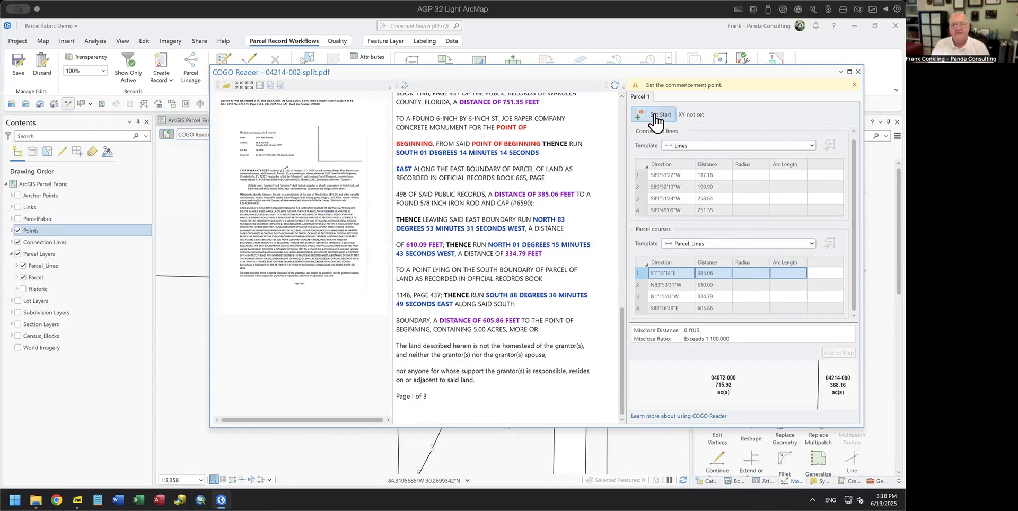
drag(696, 78, 582, 112)
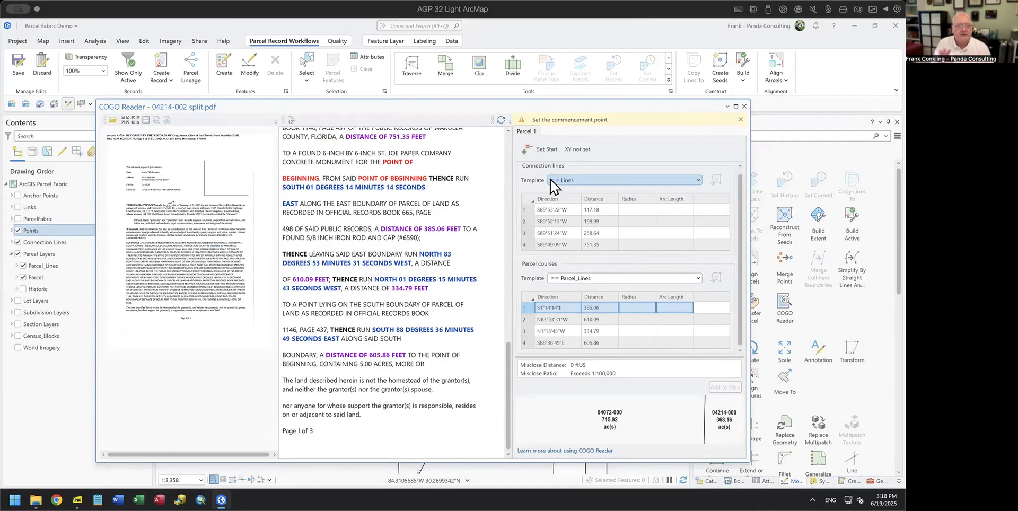
Step: Set the commencement start point on the parcel corner vertex on the map
click(537, 150)
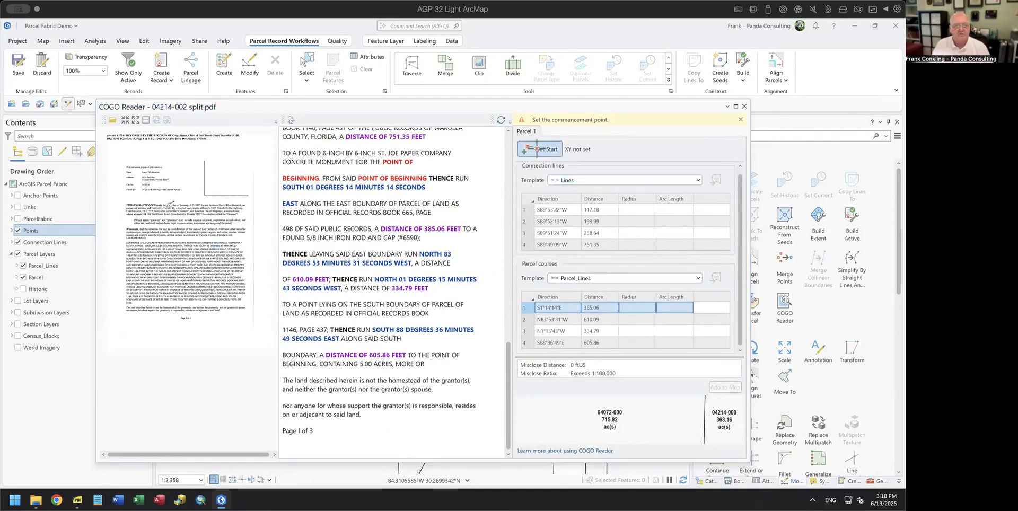
drag(492, 111, 494, 273)
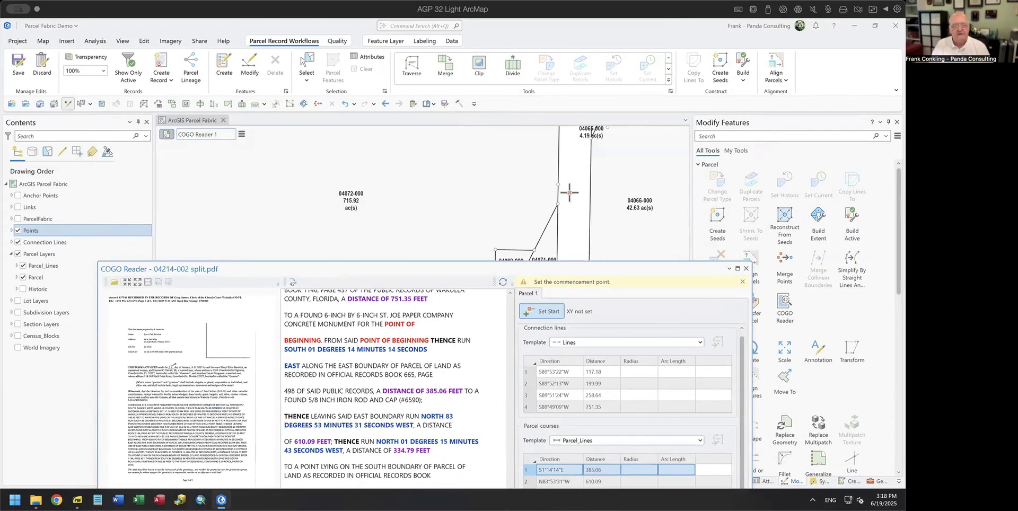
scroll(577, 223, down, 2)
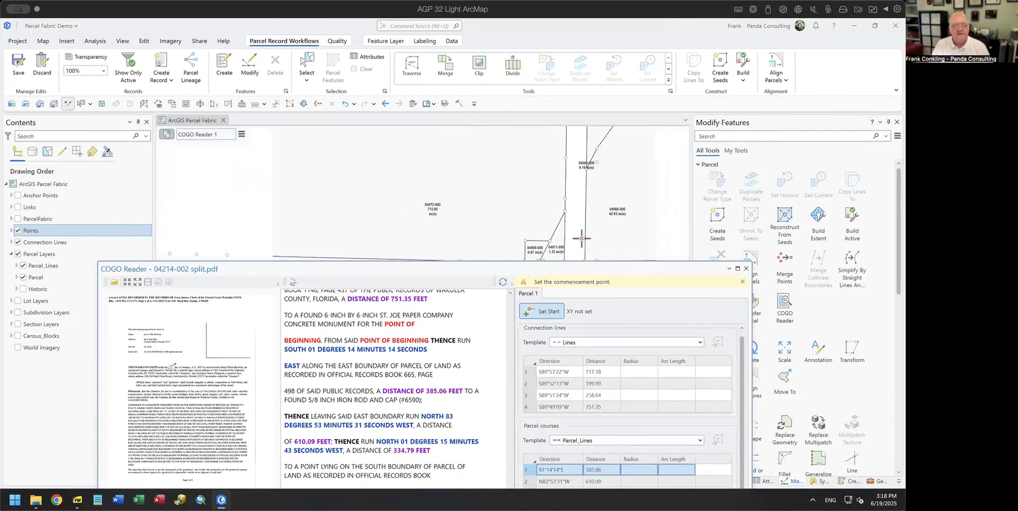
drag(562, 269, 555, 335)
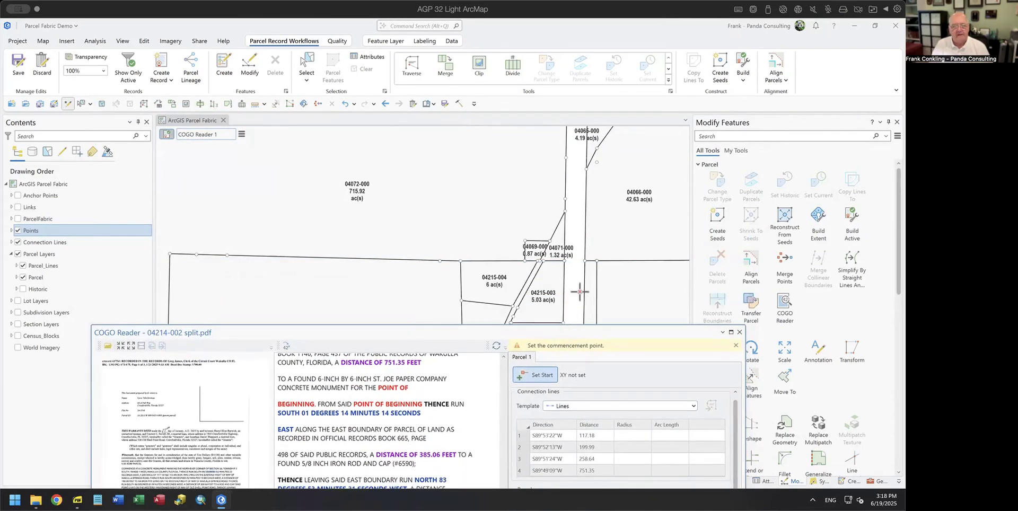
click(596, 260)
Step: Add the deed 04214-002 courses to the map beside parcel 04215-004, then close the COGO Reader
drag(626, 336, 605, 98)
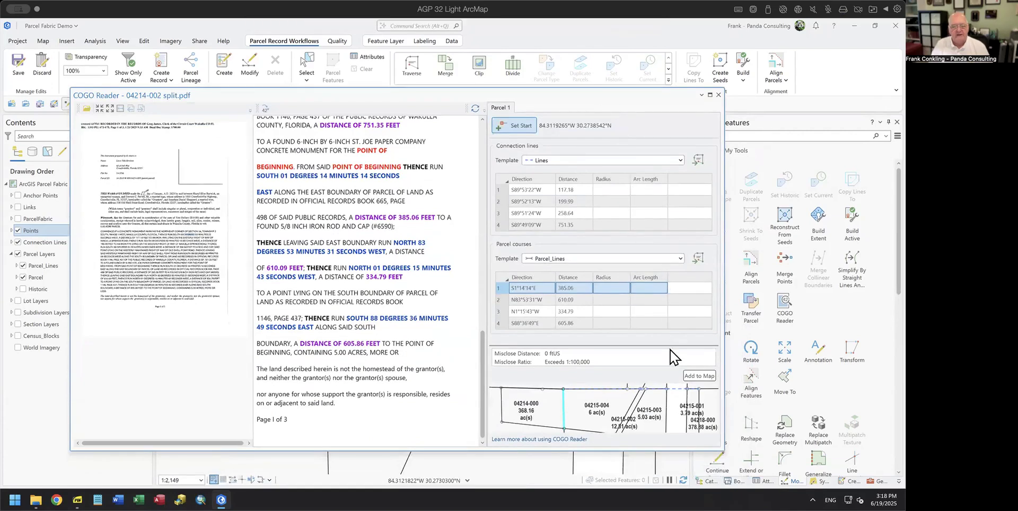
click(697, 378)
drag(636, 108, 657, 288)
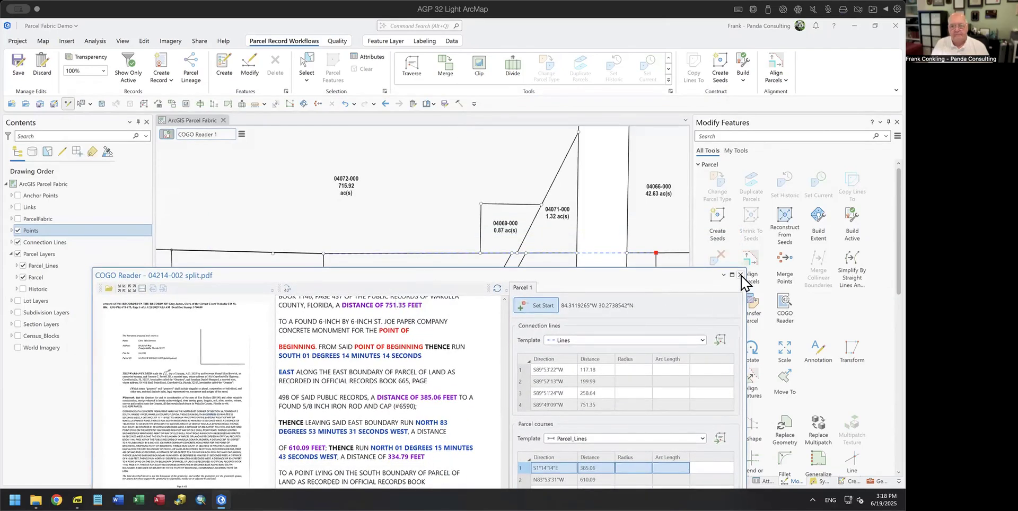
click(741, 275)
scroll(513, 265, down, 3)
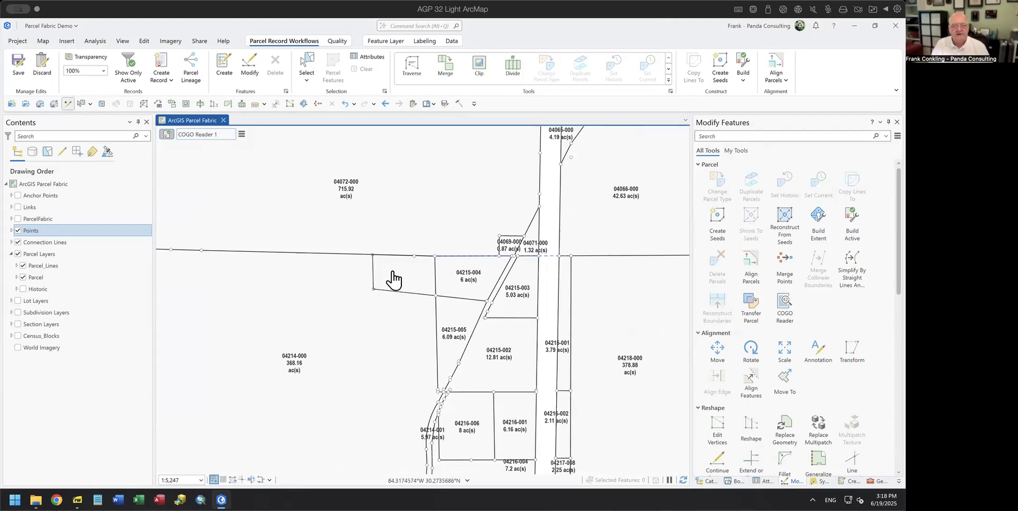
Step: Select all eight features of the COGO Reader 1 record and zoom in on them
click(241, 134)
mouse_move(327, 221)
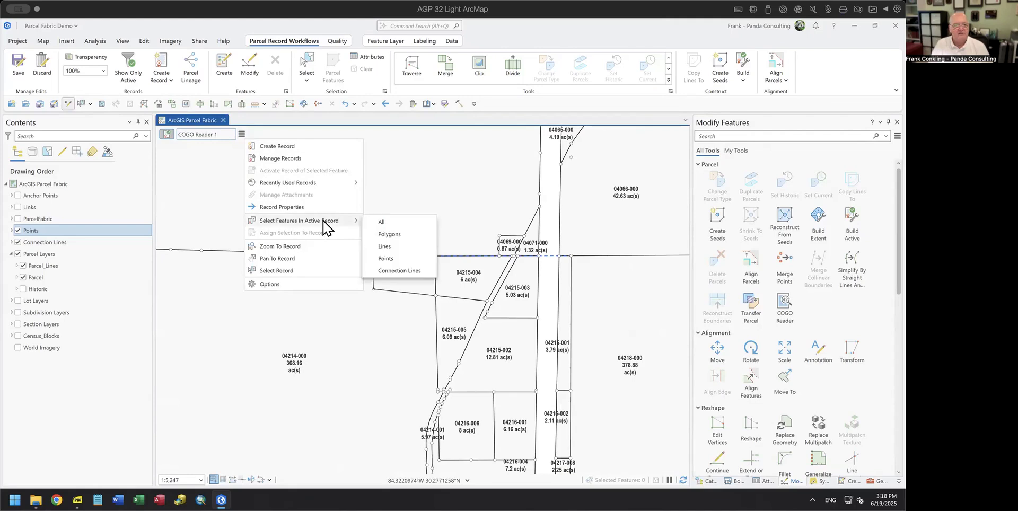
click(398, 221)
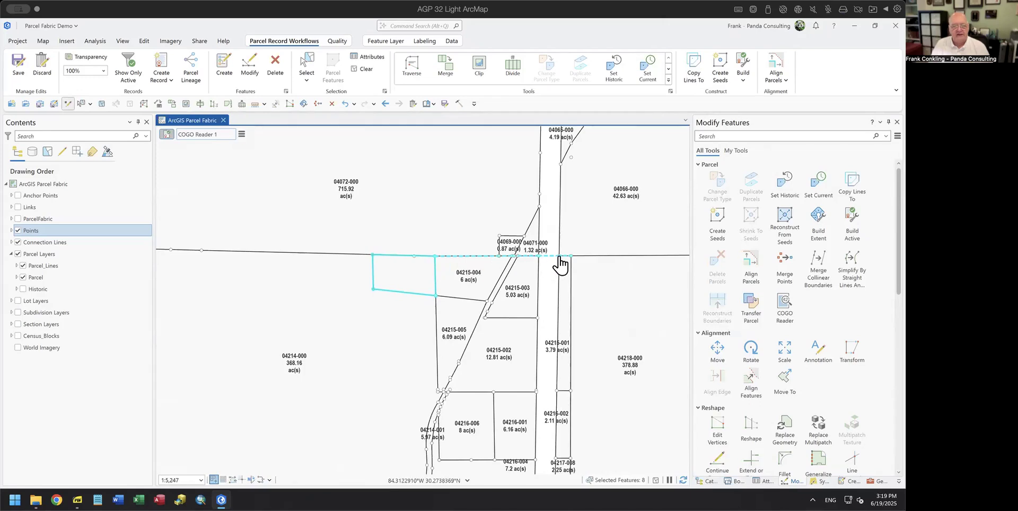
scroll(561, 265, up, 4)
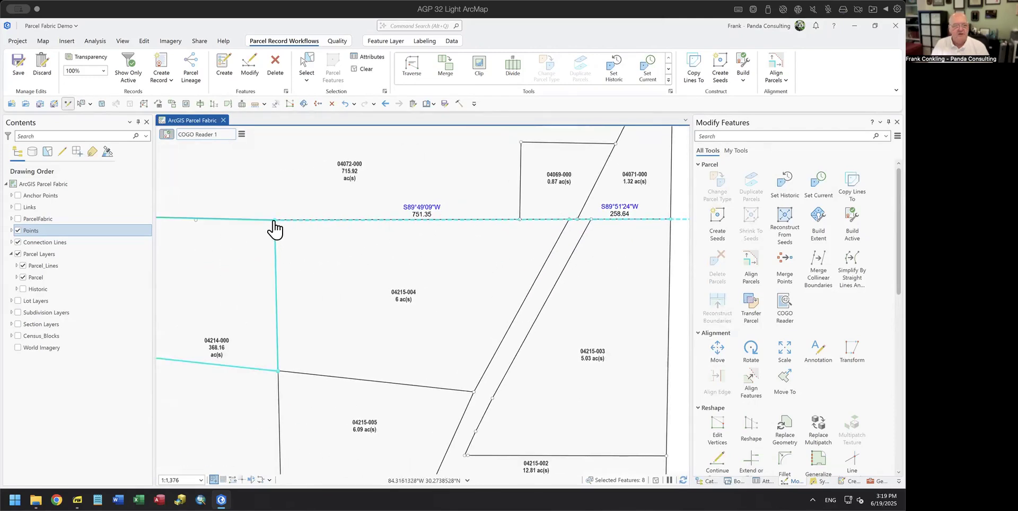
scroll(311, 259, down, 2)
Step: Seed the new parcel west of 04215-004 and build it from its lines as 5 ac(s)
drag(261, 275, 469, 269)
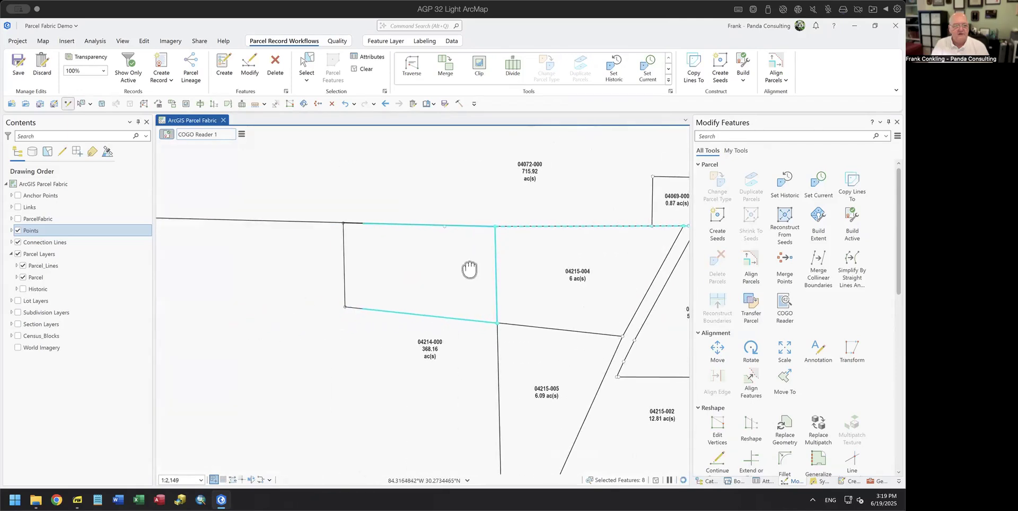
scroll(437, 243, up, 2)
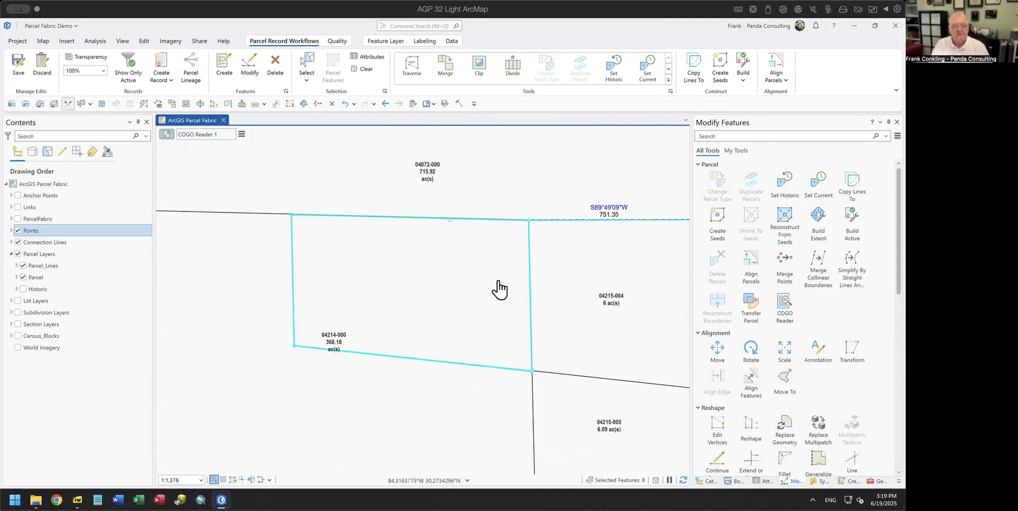
scroll(498, 290, down, 4)
drag(527, 301, 398, 275)
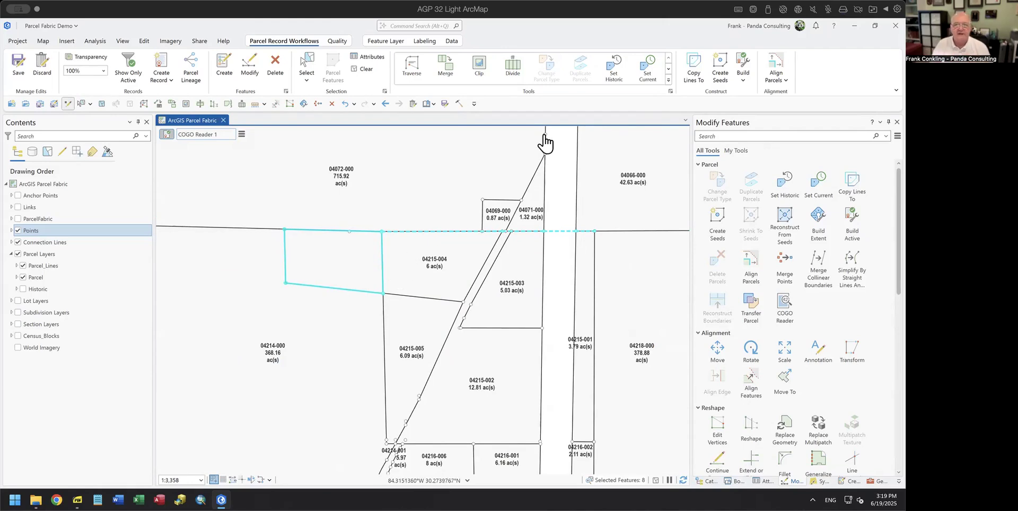
click(720, 67)
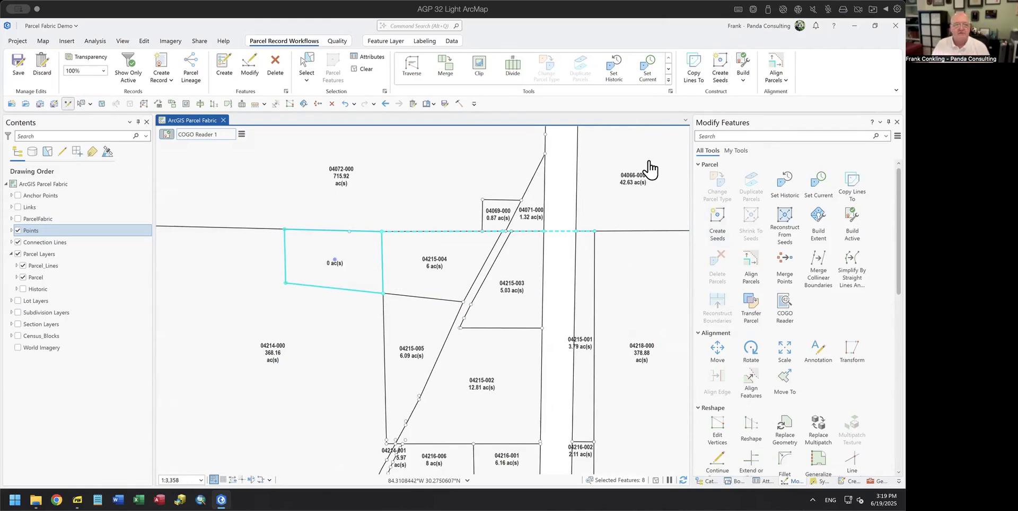
click(741, 69)
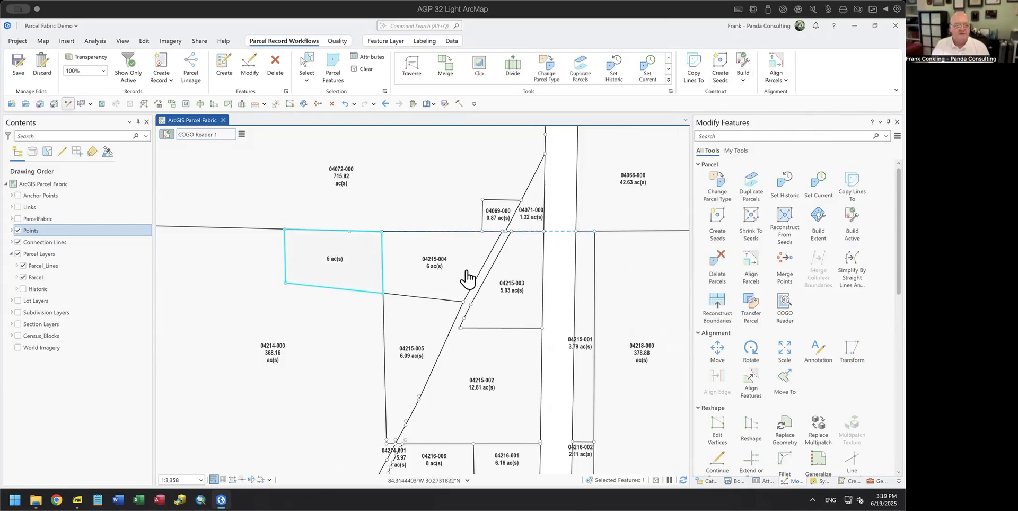
Step: Align the 5 ac parcel to its neighbours using links generated within a 10 ftUS tolerance
click(773, 69)
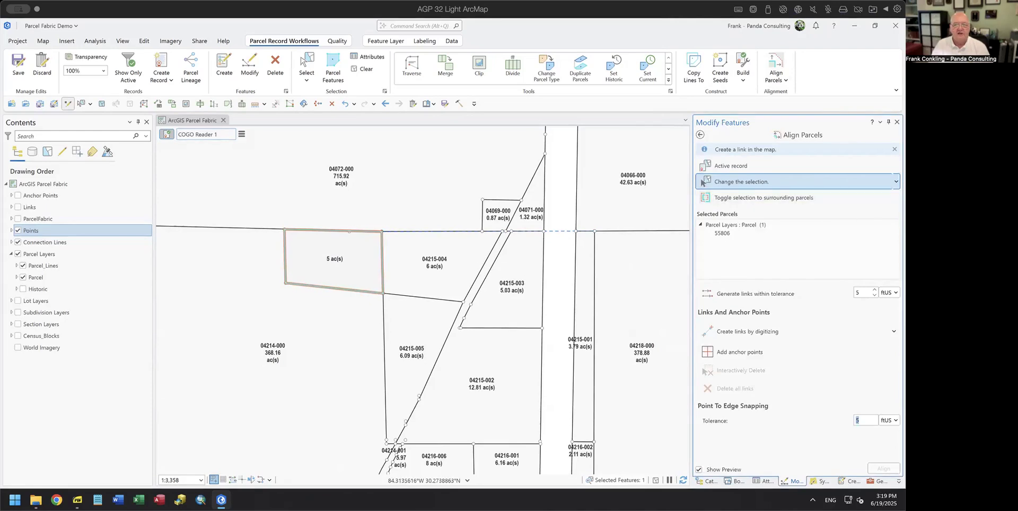
click(860, 292)
text(10)
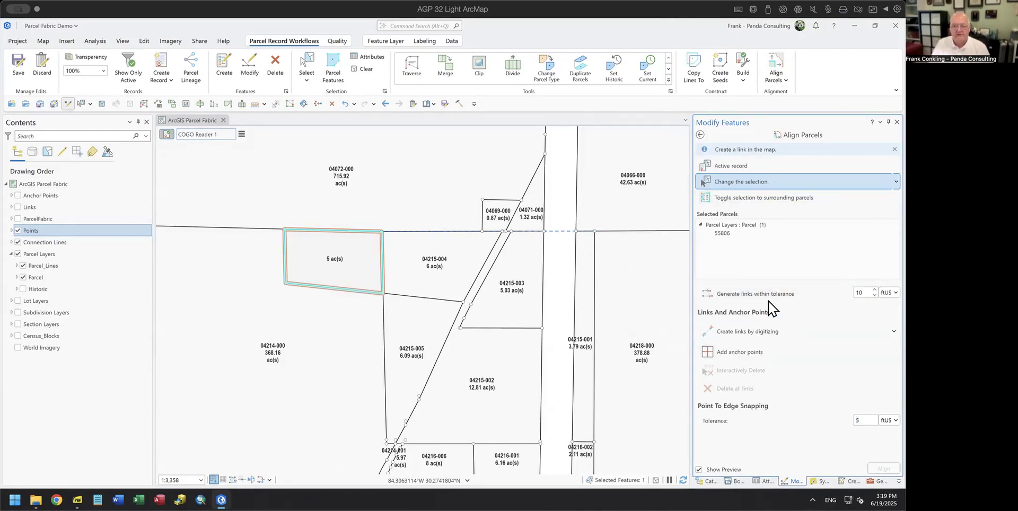
click(734, 296)
scroll(341, 248, up, 4)
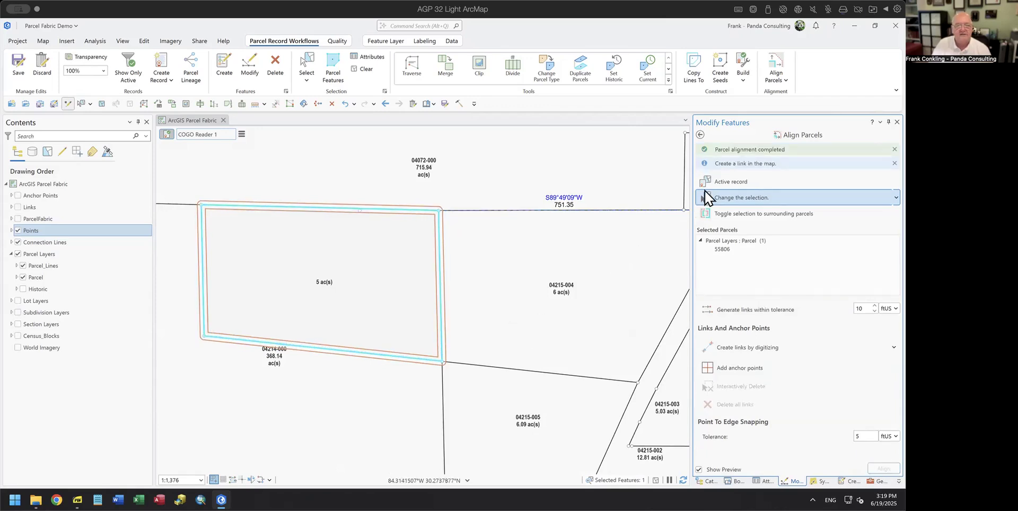
click(700, 135)
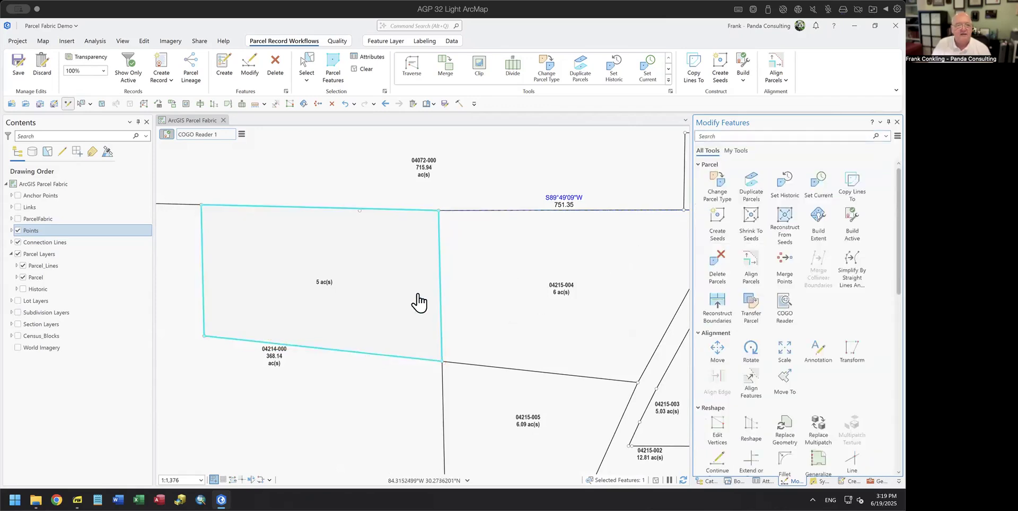
Step: Clip the 5 ac parcel out of 04214-000, discarding the overlapping area
scroll(359, 298, down, 3)
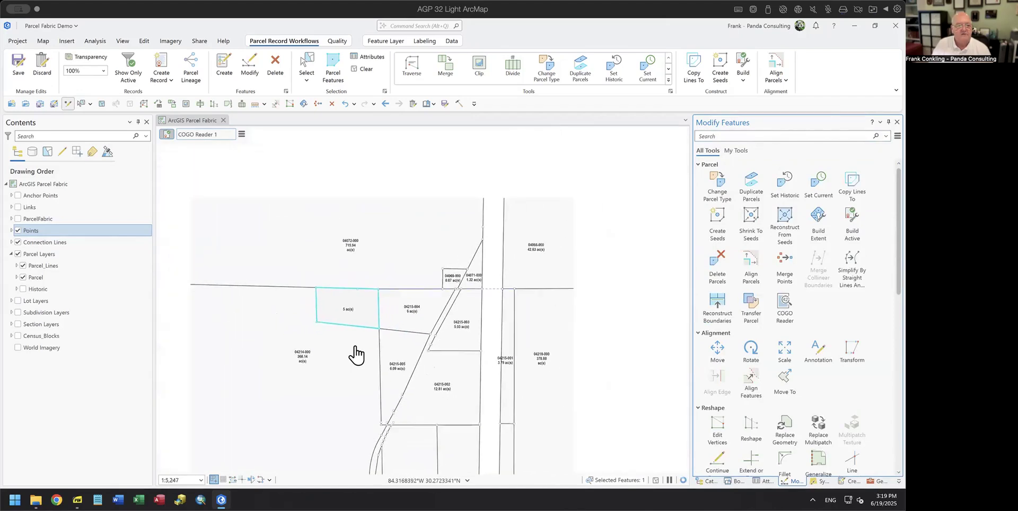
drag(328, 387, 409, 306)
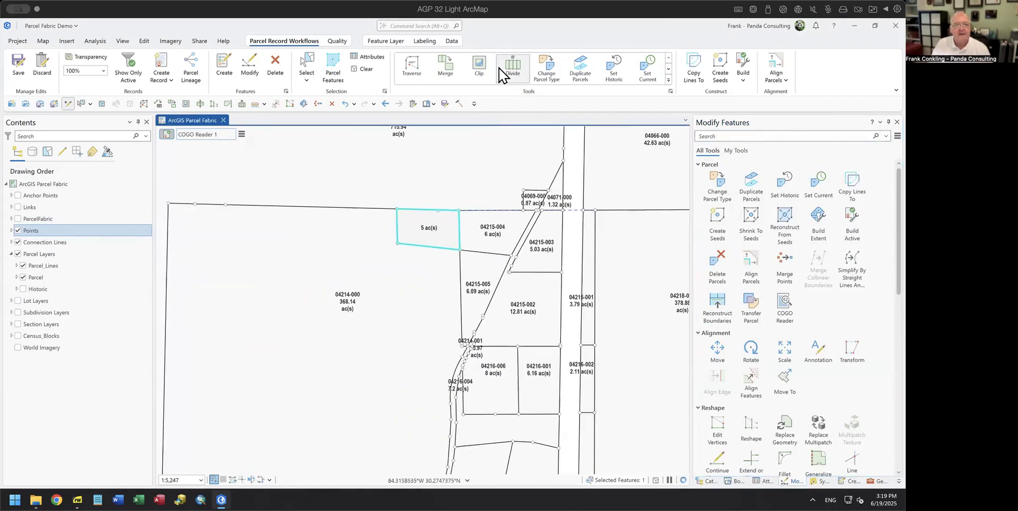
click(480, 64)
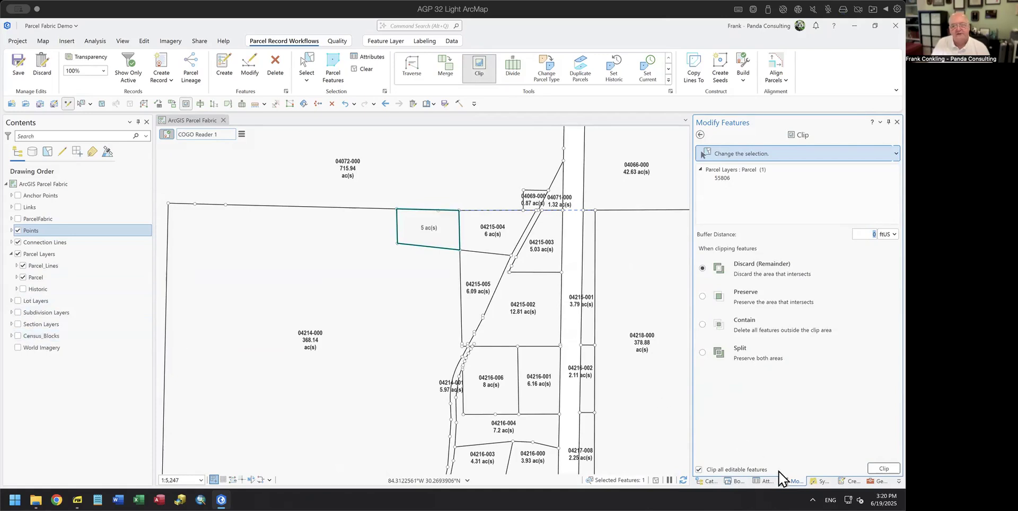
click(881, 469)
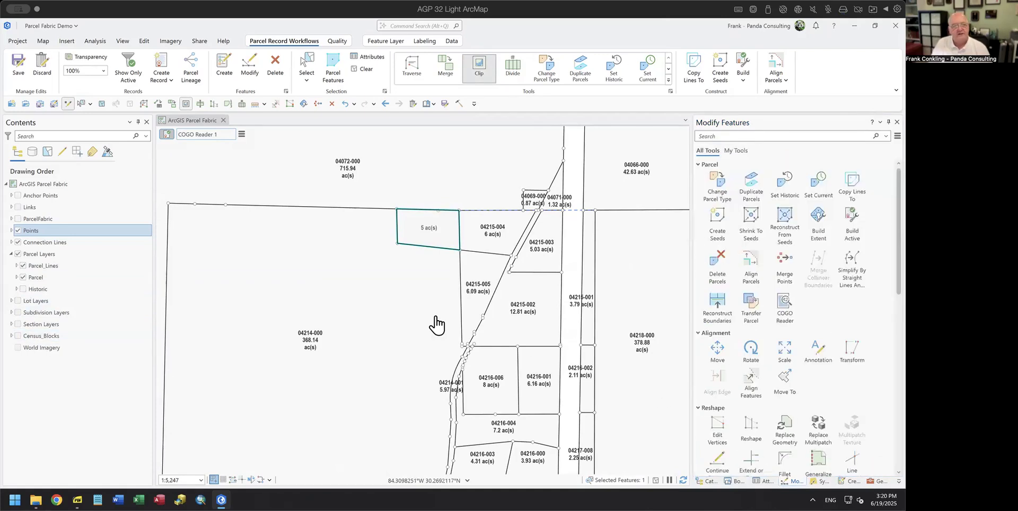
Step: Select 04214-000 to confirm its 363.13 ac(s) area, toggling the Historic layer on and off
click(305, 65)
click(370, 314)
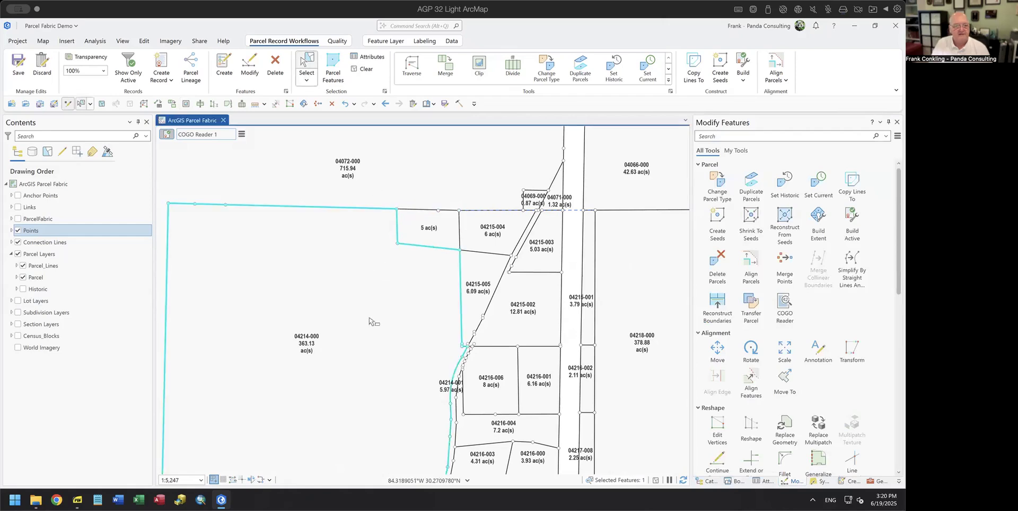
click(438, 244)
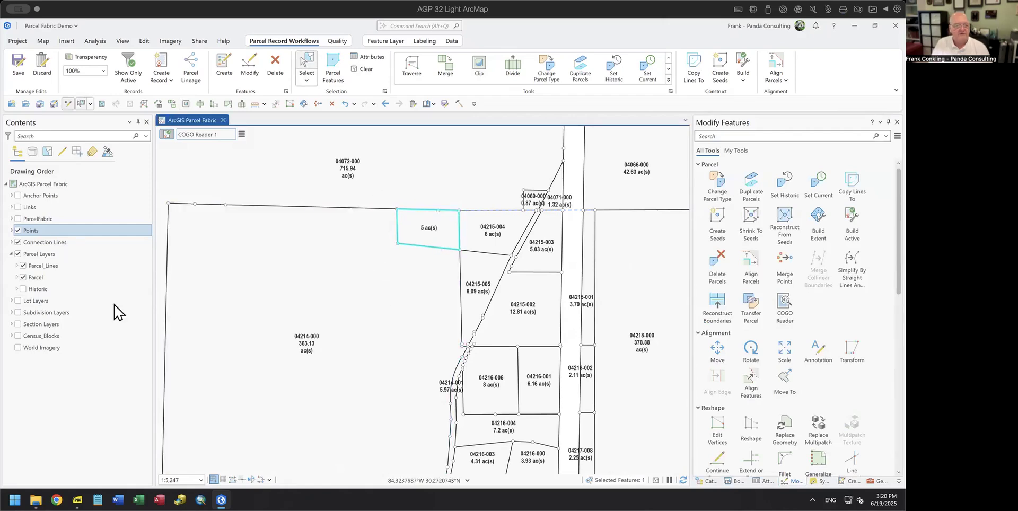
click(23, 289)
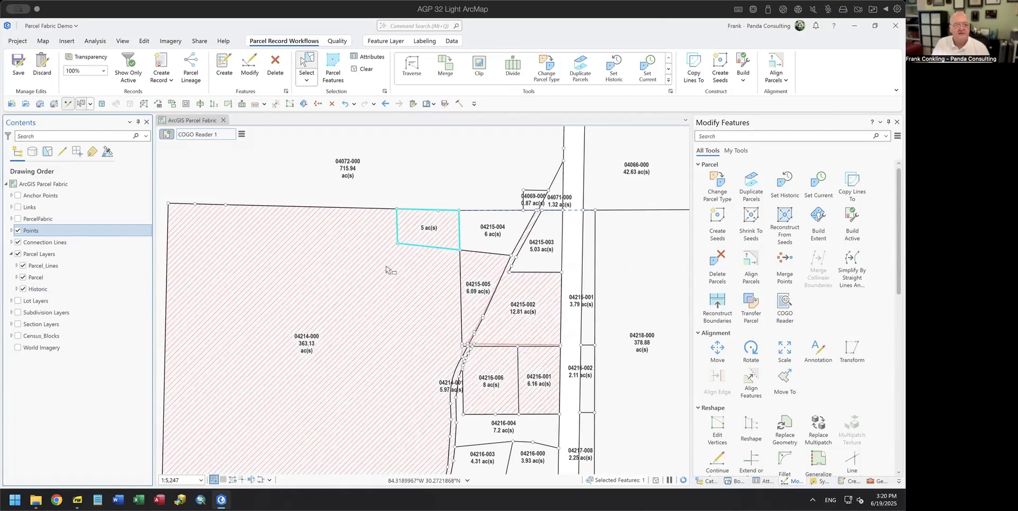
click(23, 289)
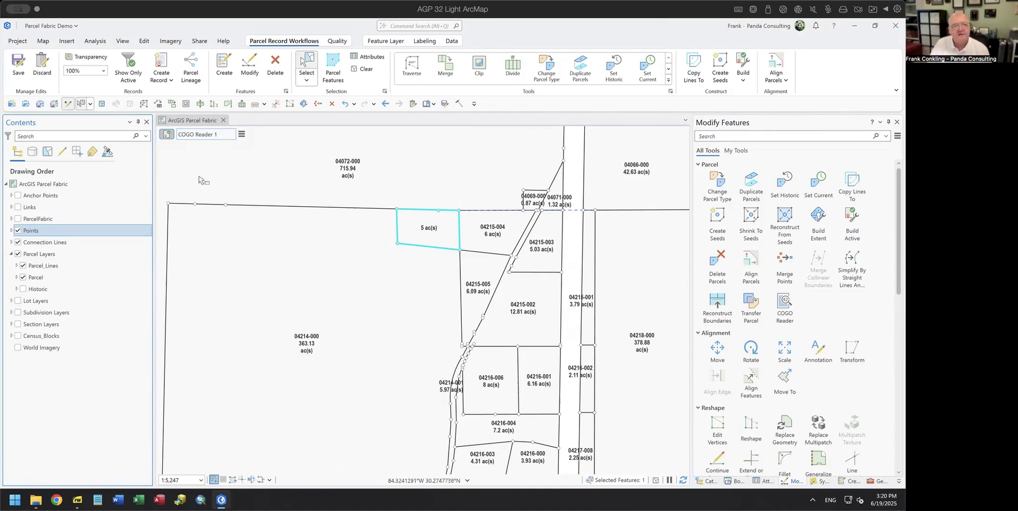
Step: Create a new Tax Parcel record named COGO Reader 2 and make it active
click(241, 135)
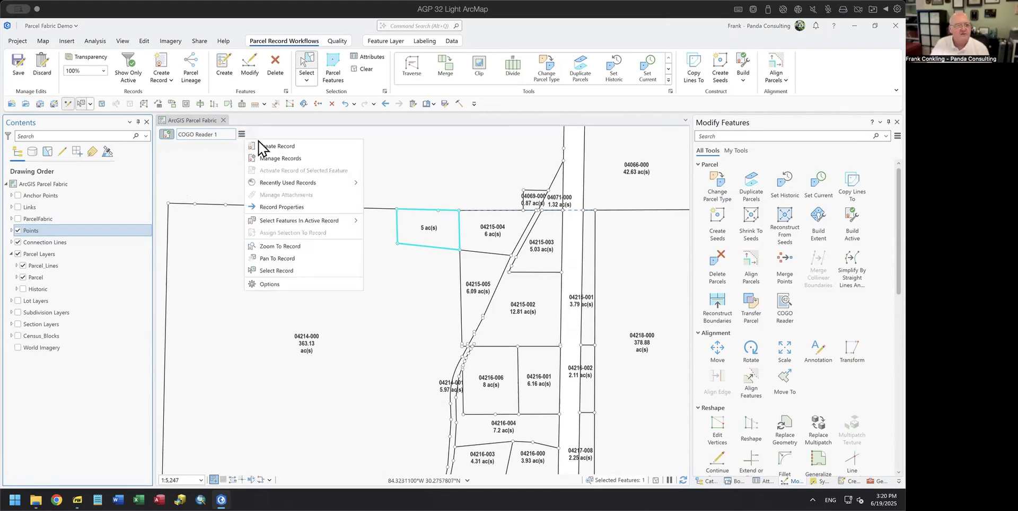
click(263, 145)
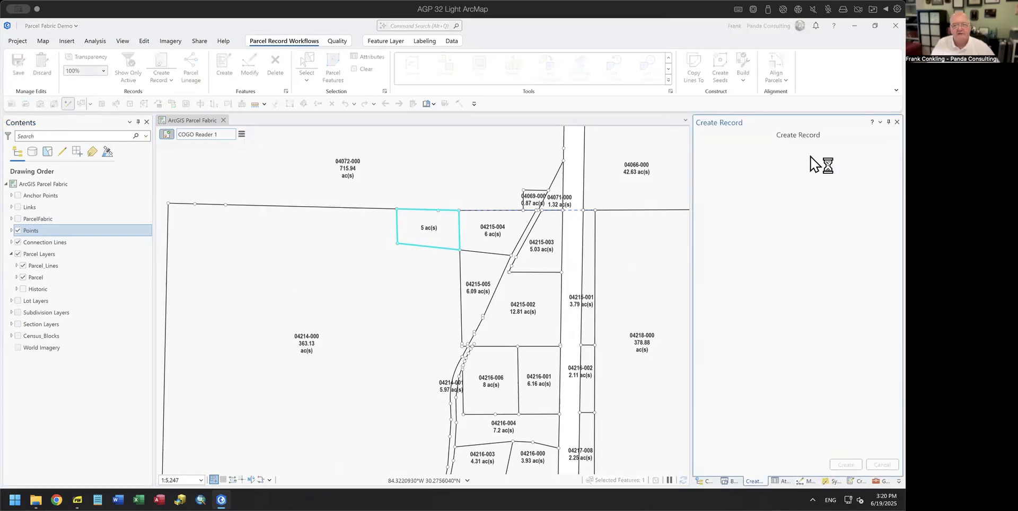
click(826, 151)
click(826, 151)
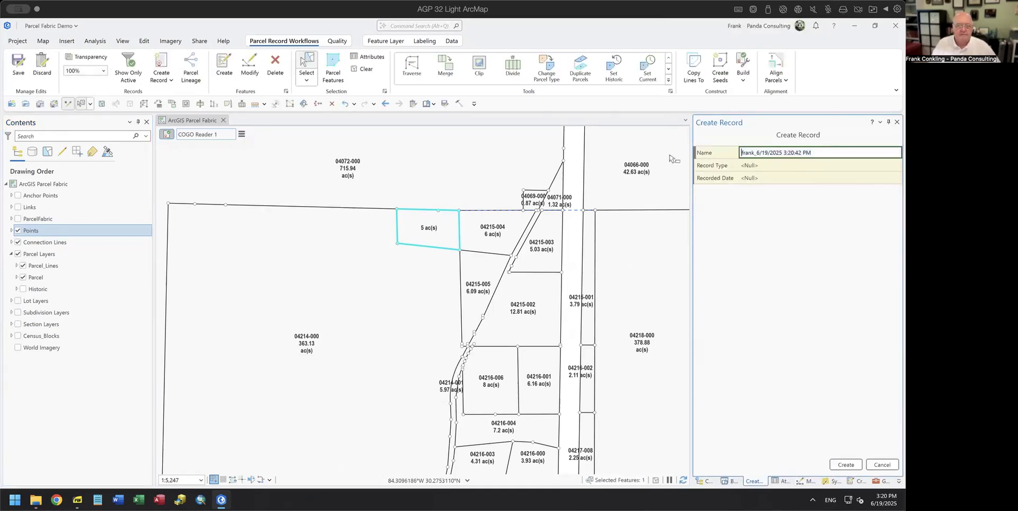
drag(821, 150, 708, 159)
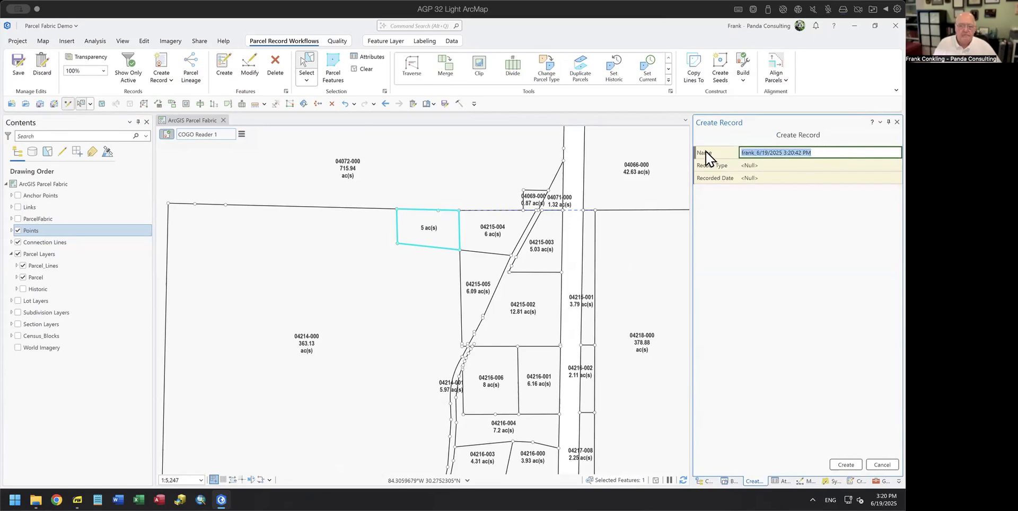
text(COGO Reader 2)
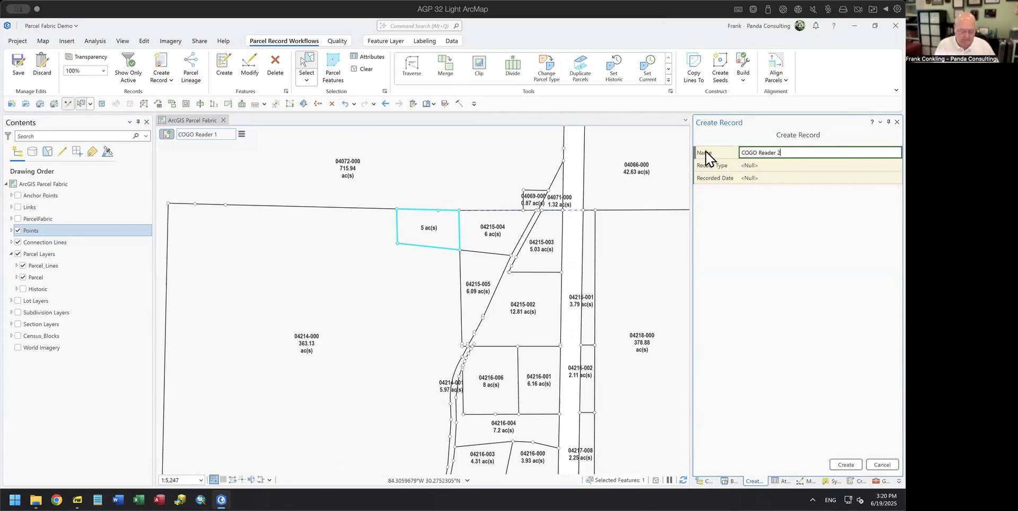
click(705, 161)
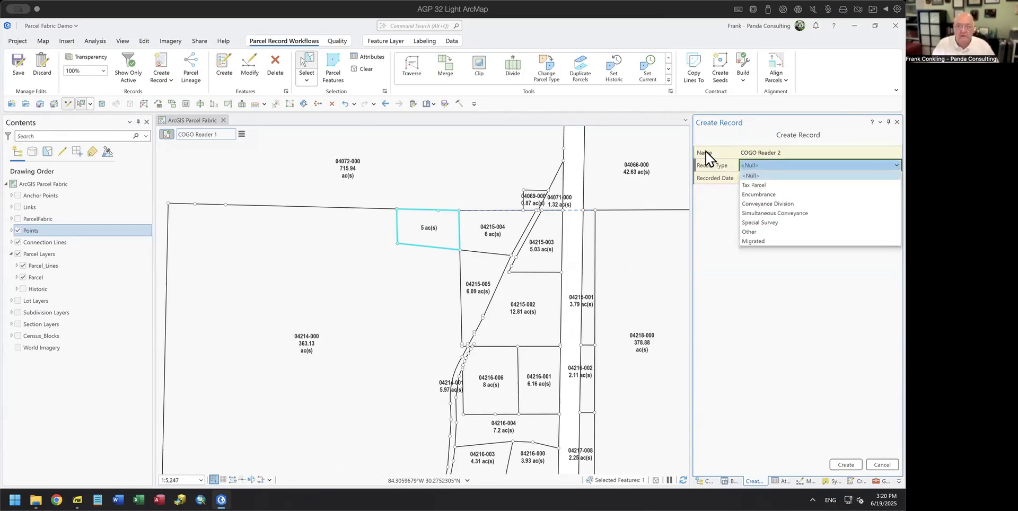
click(759, 187)
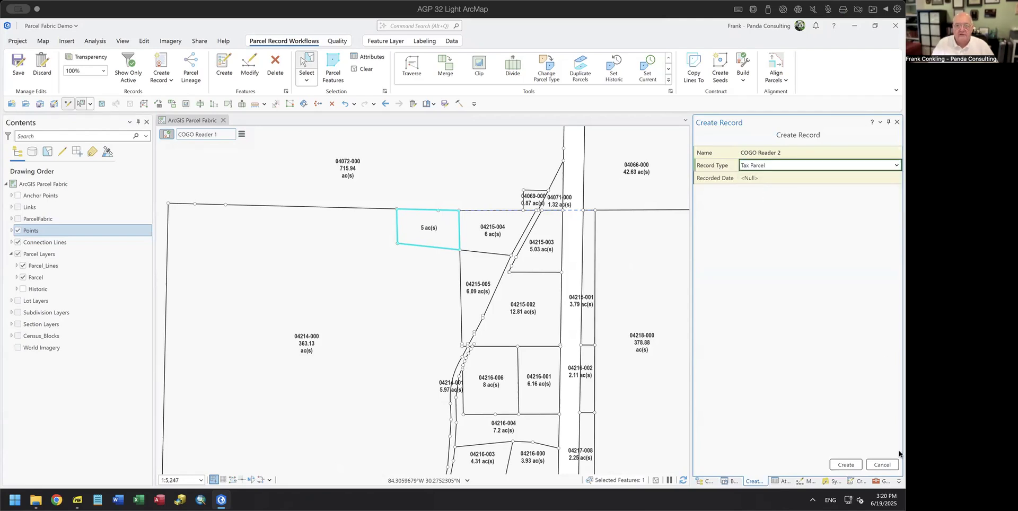
click(848, 466)
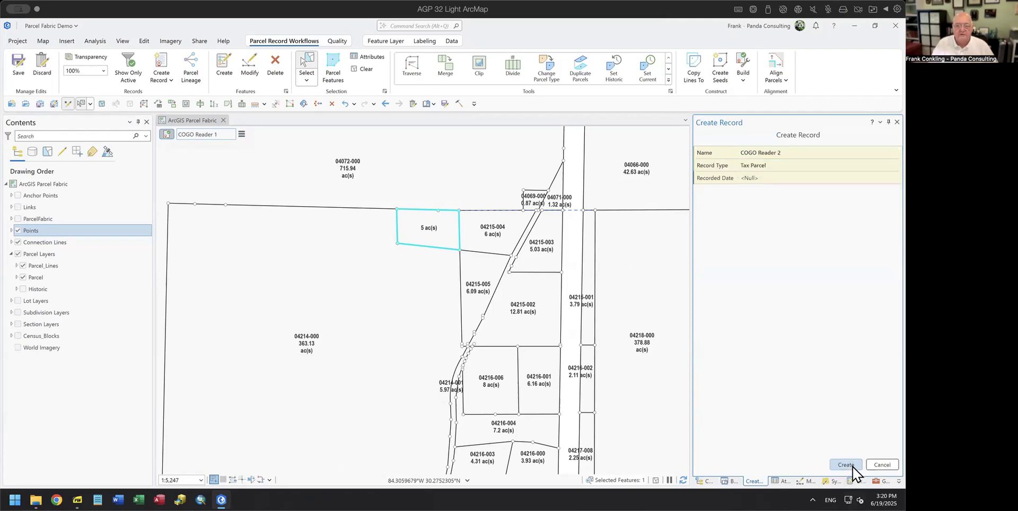
click(434, 105)
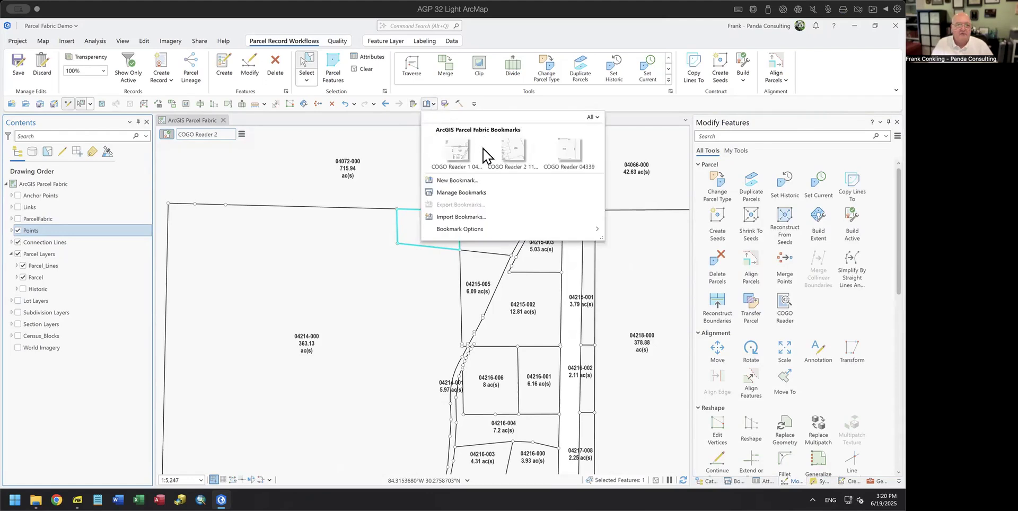
Step: Go to the COGO Reader 2 bookmark and load 11668-005 split.pdf into a floating COGO Reader
click(518, 155)
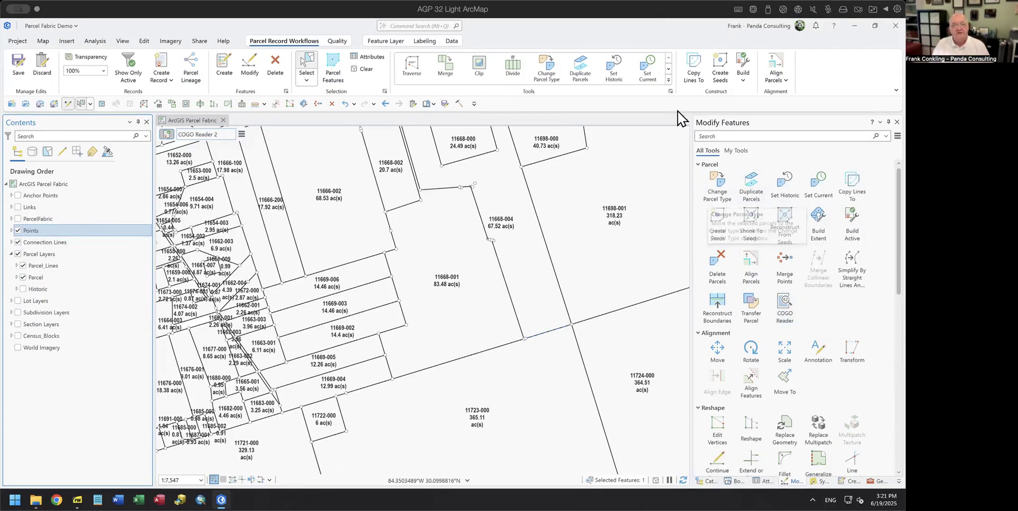
click(668, 79)
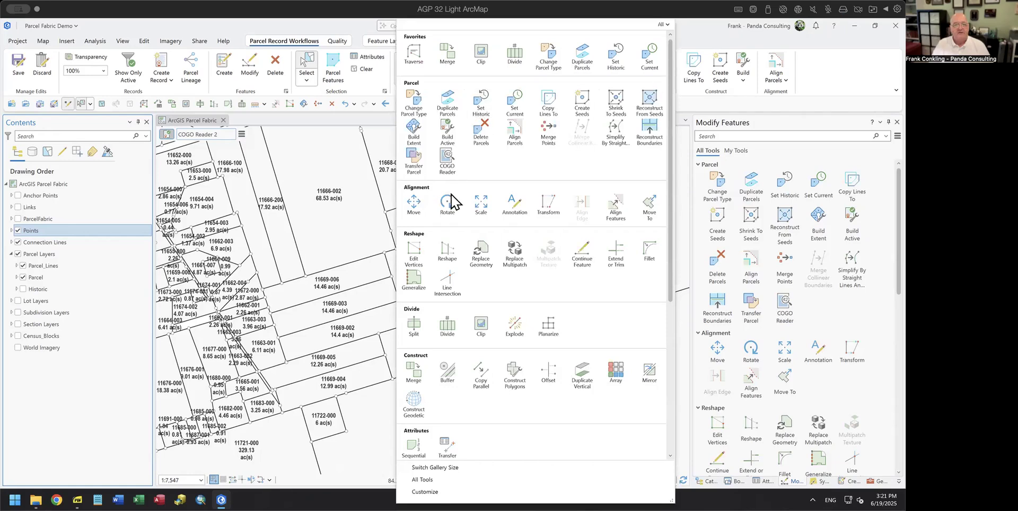
click(448, 161)
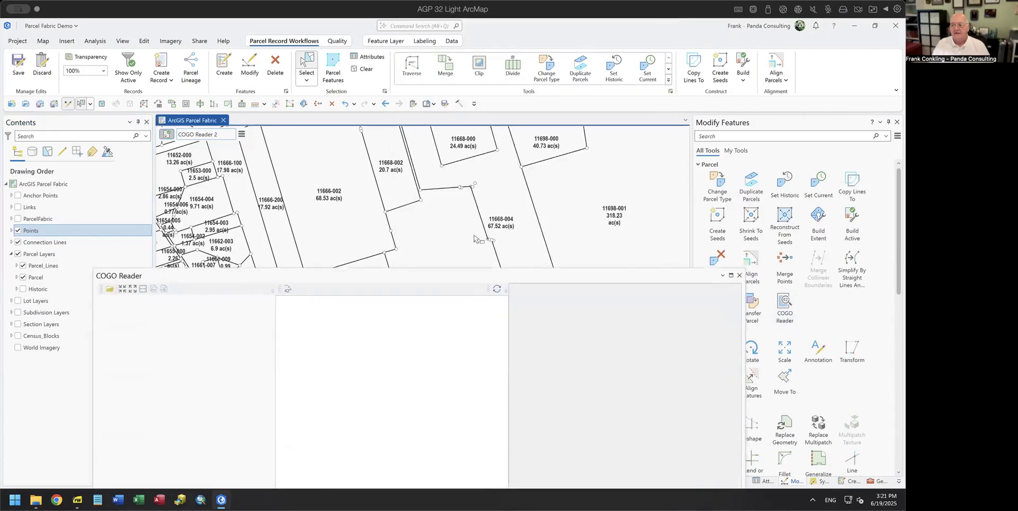
drag(442, 273, 466, 97)
click(131, 109)
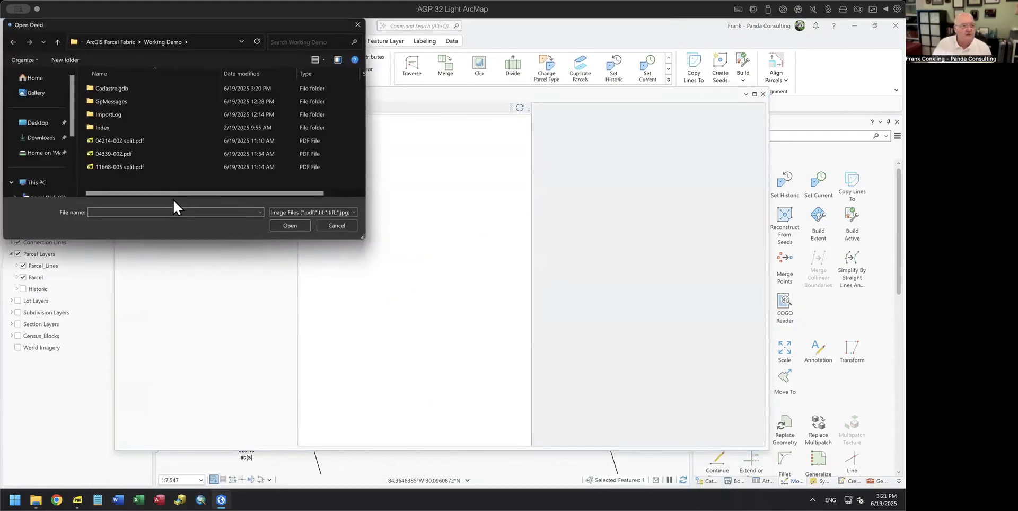
click(129, 166)
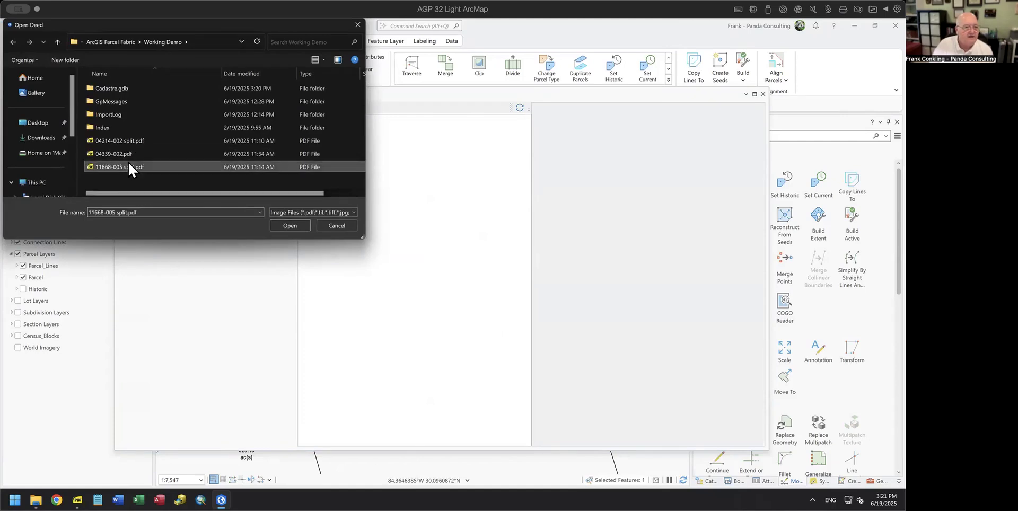
click(290, 225)
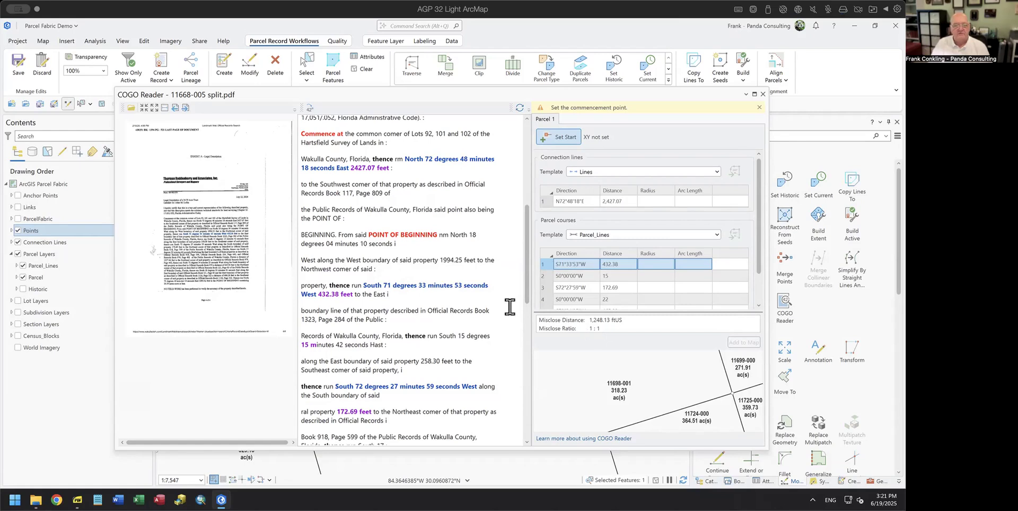
Step: Join the split North 18°04'10" West call and its 1994.25 feet distance into one deed text line
scroll(453, 297, up, 4)
scroll(454, 289, up, 4)
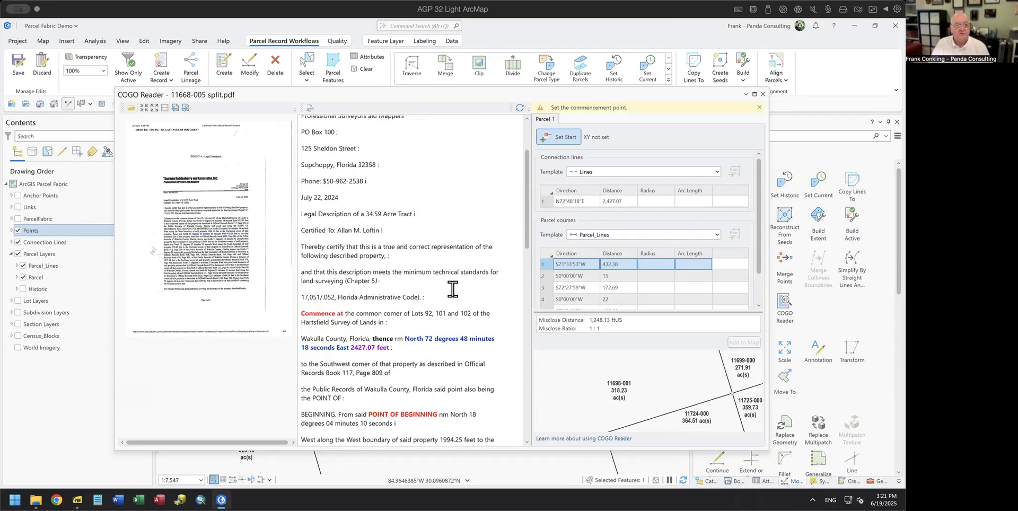
scroll(452, 289, down, 2)
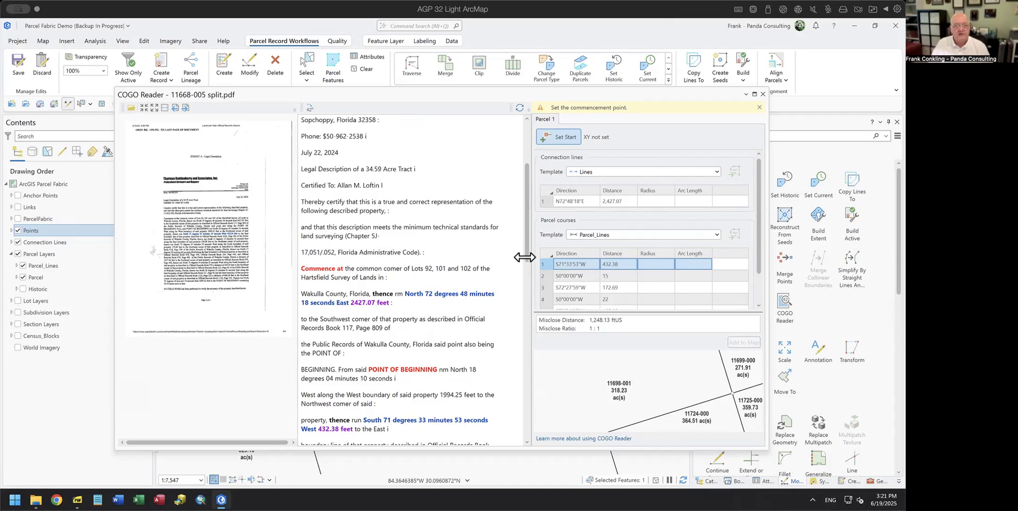
scroll(498, 290, down, 3)
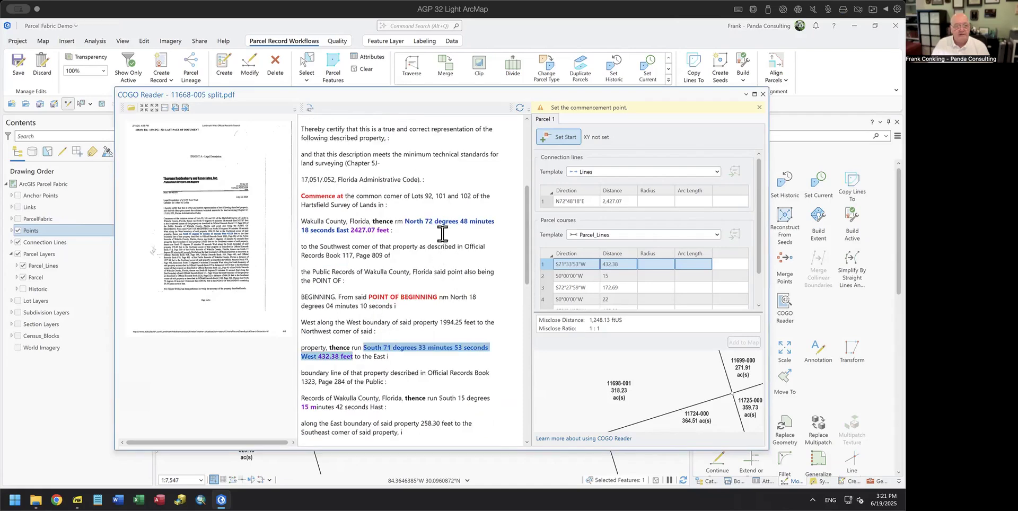
click(408, 207)
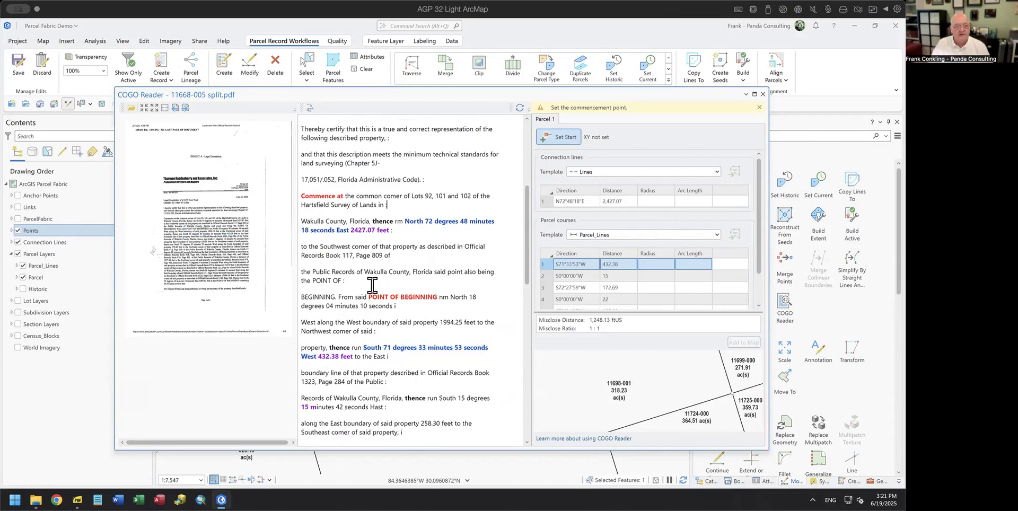
drag(300, 198, 344, 198)
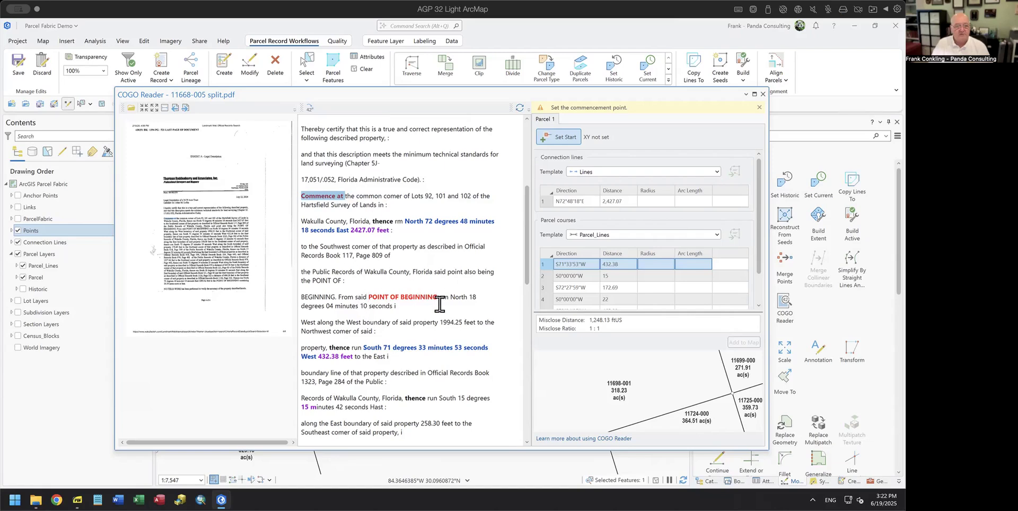
click(485, 294)
drag(450, 298, 475, 299)
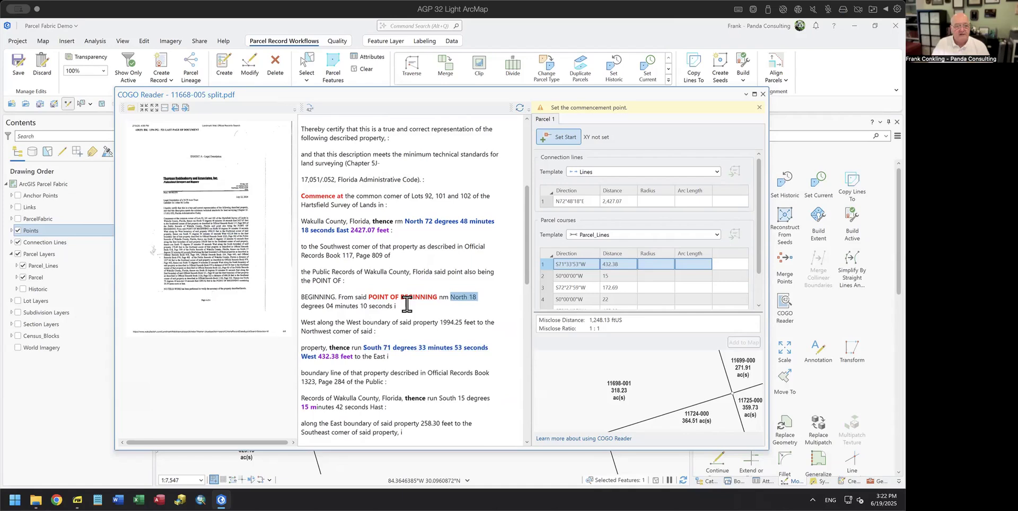
click(488, 293)
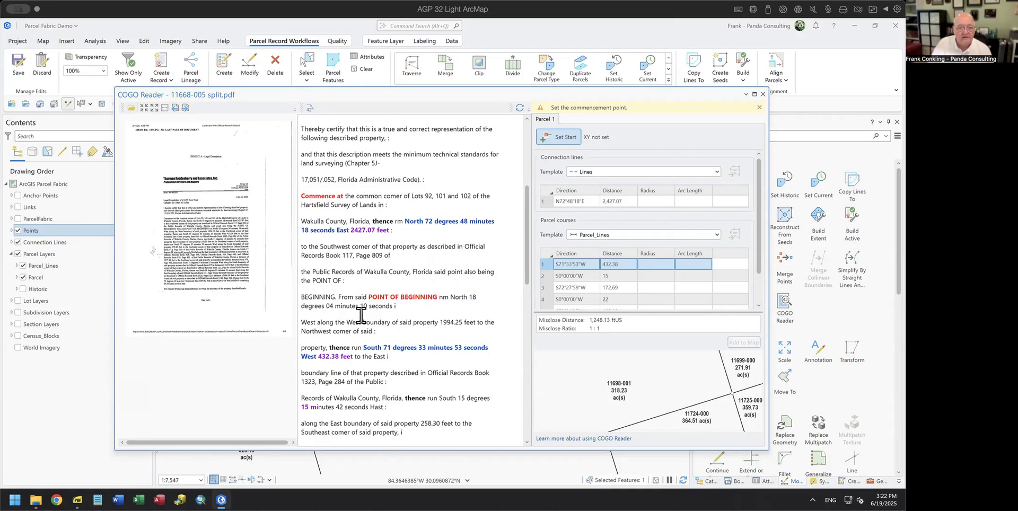
key(BackSpace)
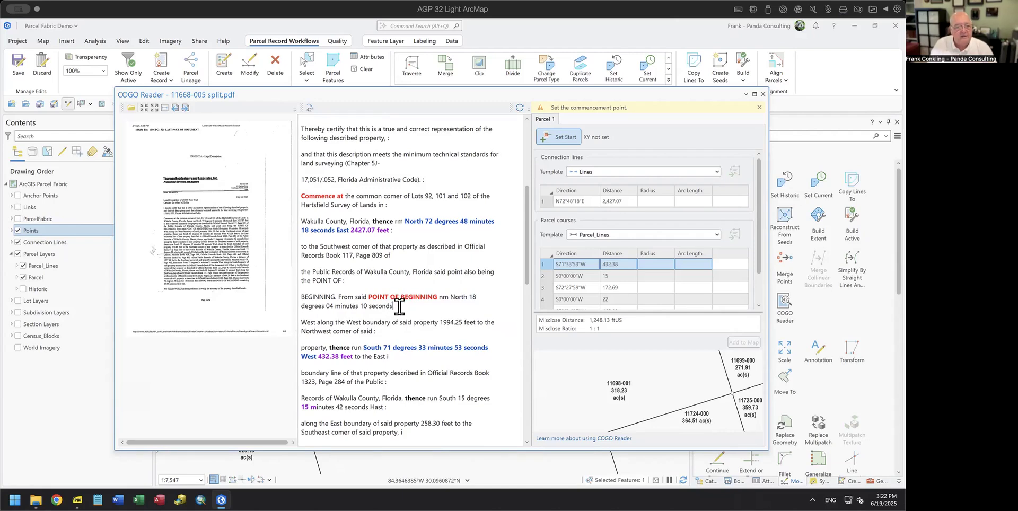
key(Delete)
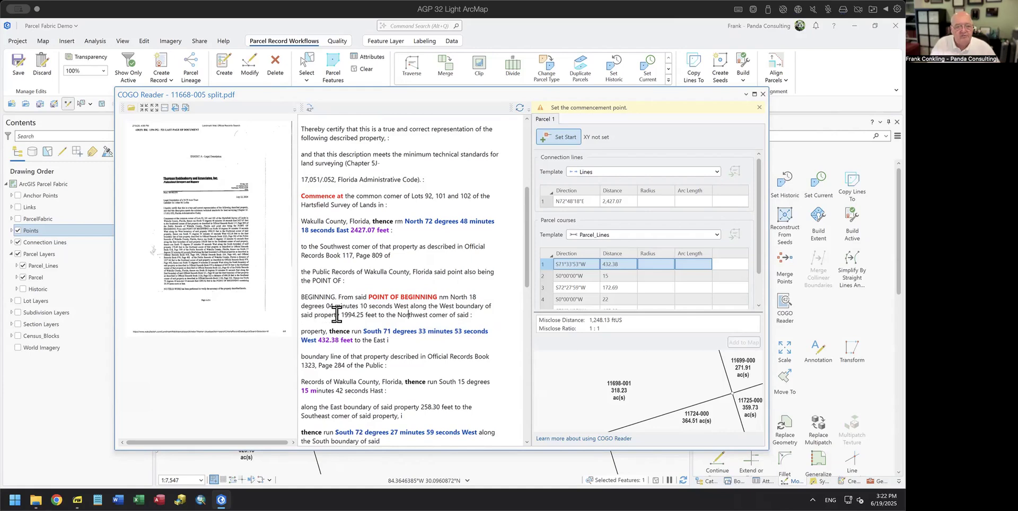
Step: Refresh COGO Reader so the course N18°04'10"W 1,994.25 is parsed
click(372, 314)
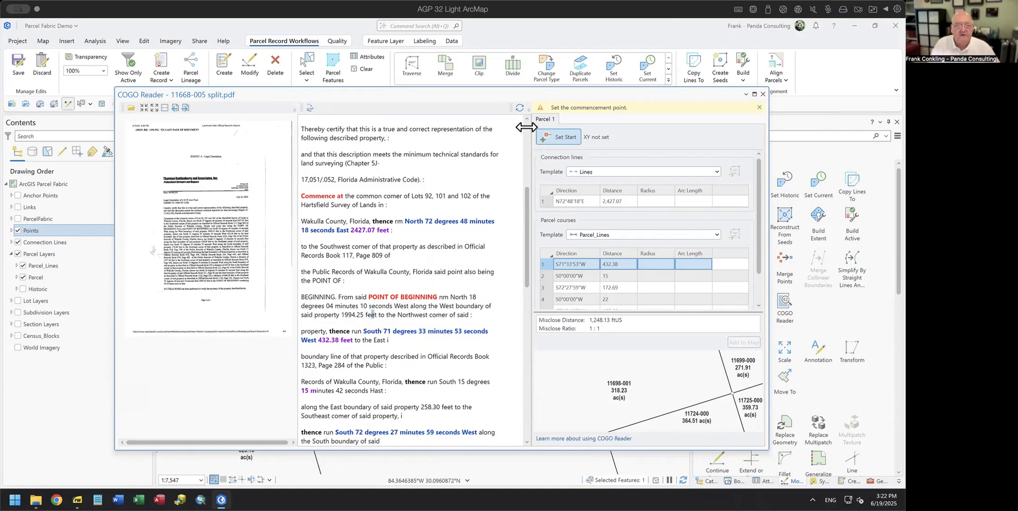
click(519, 108)
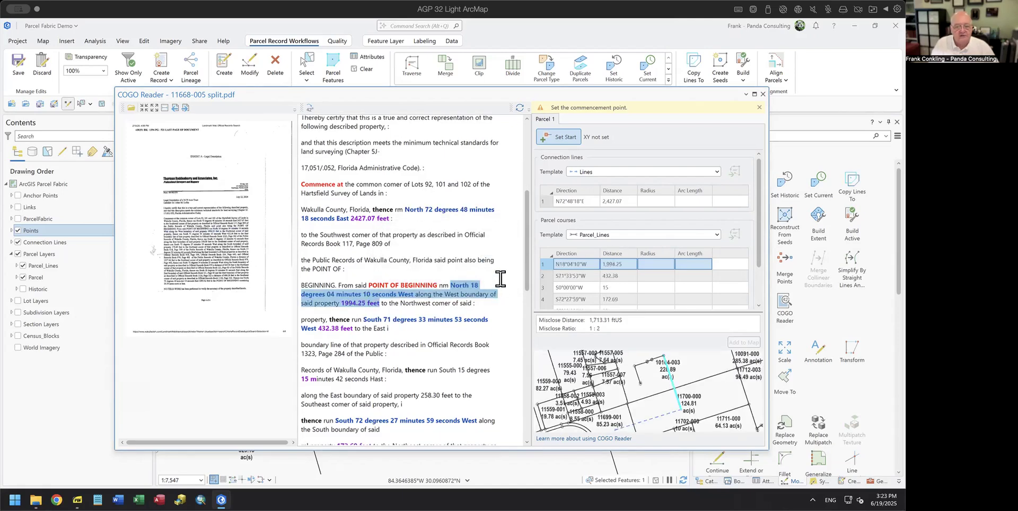
click(500, 280)
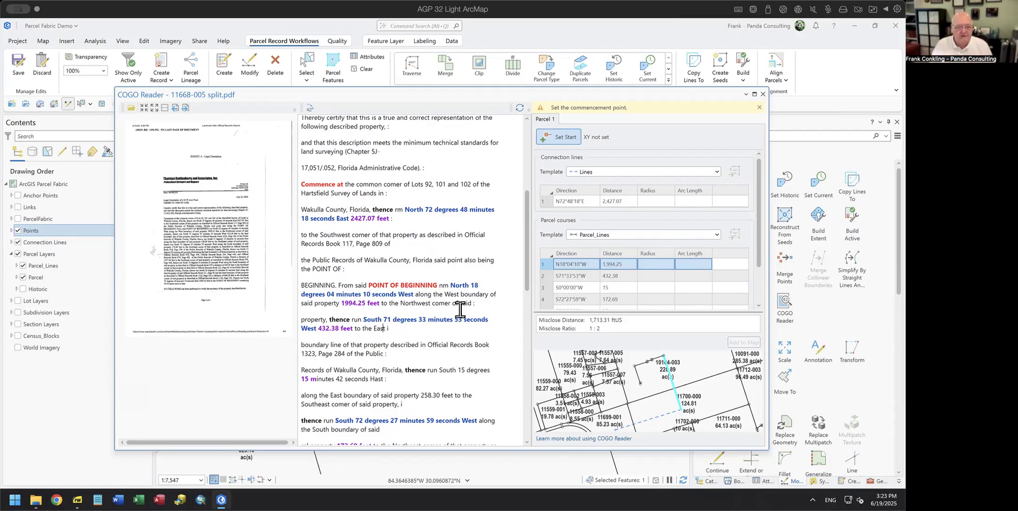
Step: Rejoin the paragraphs around the South 15°15'42" East call and reparse to get S15°15'42"E 258.3
key(Delete)
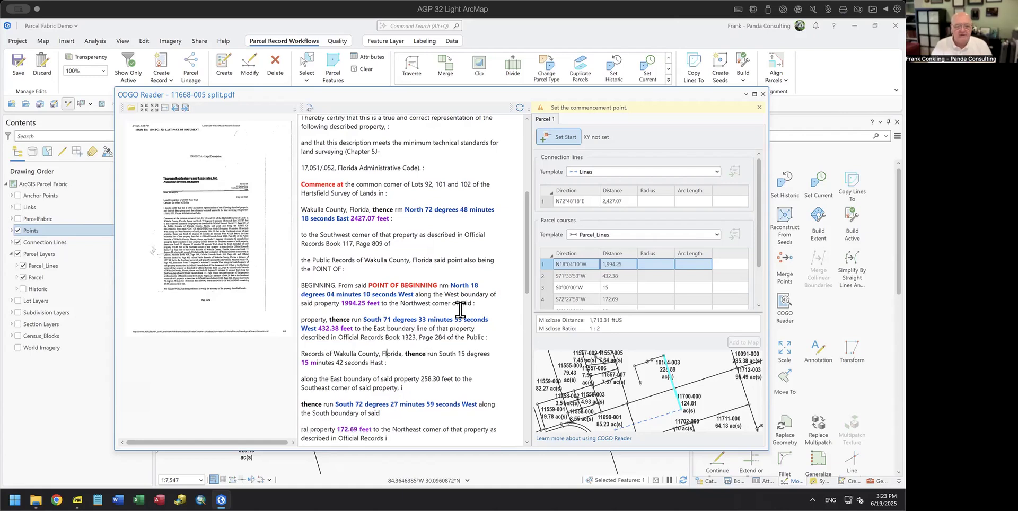
click(488, 337)
key(Delete)
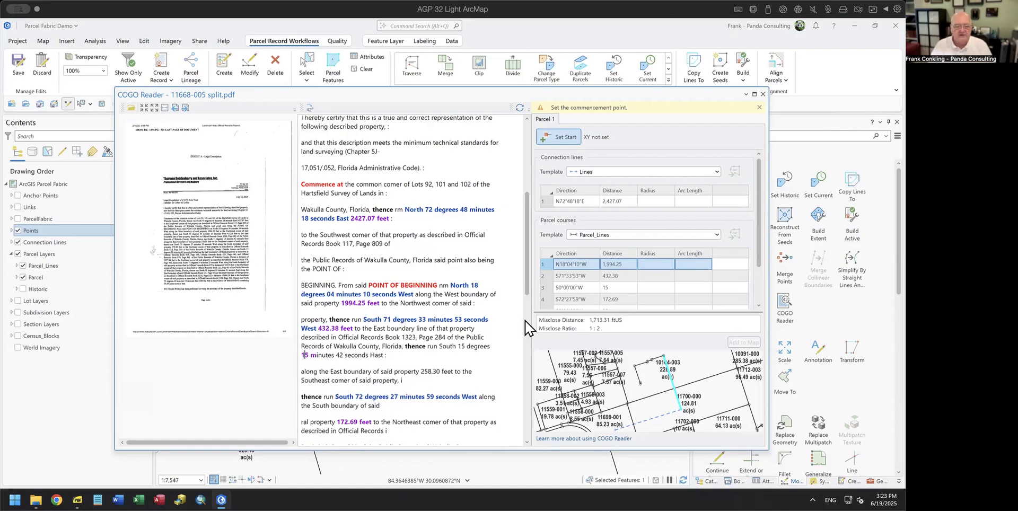
key(Right)
key(Right)
key(Right)
key(Right)
key(Right)
key(Right)
key(Right)
key(Right)
key(Right)
key(Right)
key(Right)
key(Right)
key(Right)
key(Right)
key(Right)
key(Right)
key(Right)
key(Right)
key(Right)
key(Right)
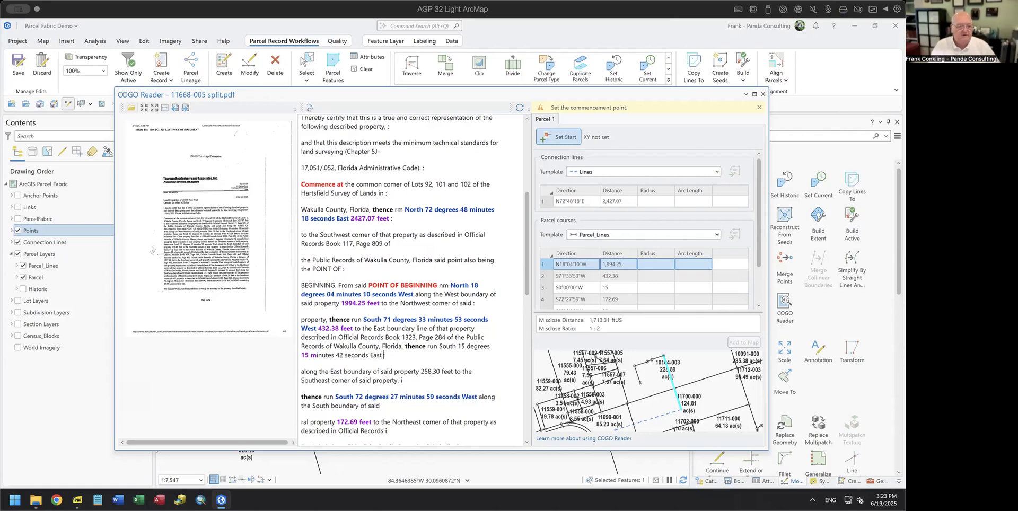
key(Delete)
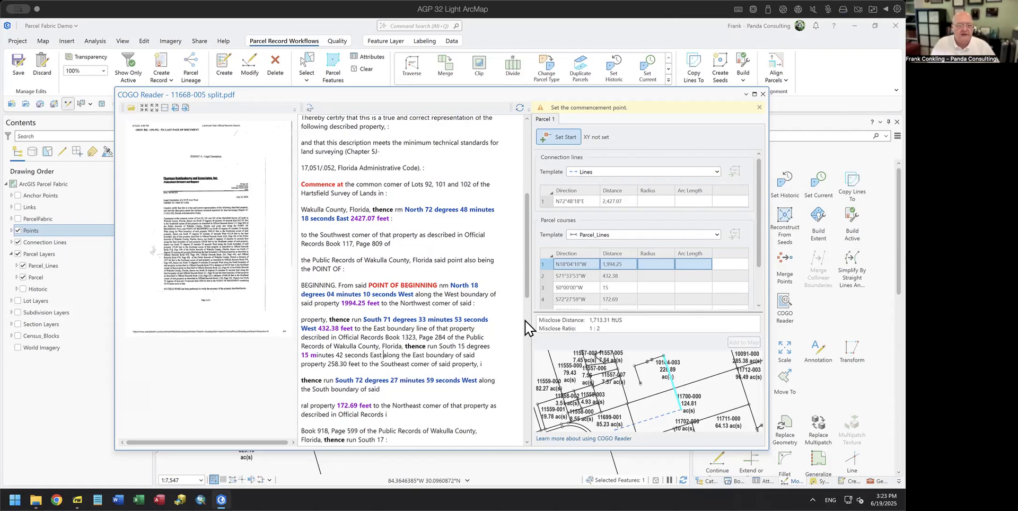
click(519, 108)
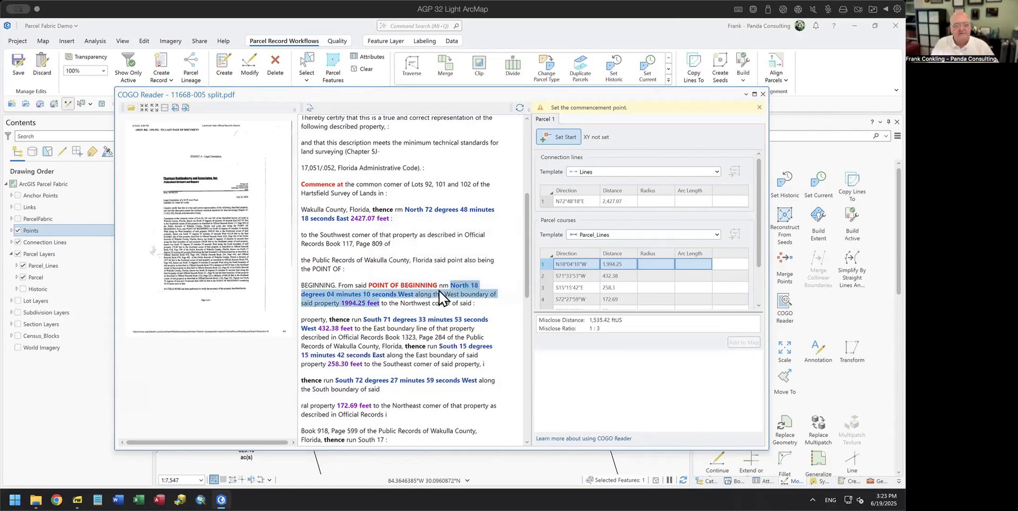
Step: Remove line breaks and stray marks around the South 17°22'40" West, 1057.46 feet call
scroll(439, 346, down, 1)
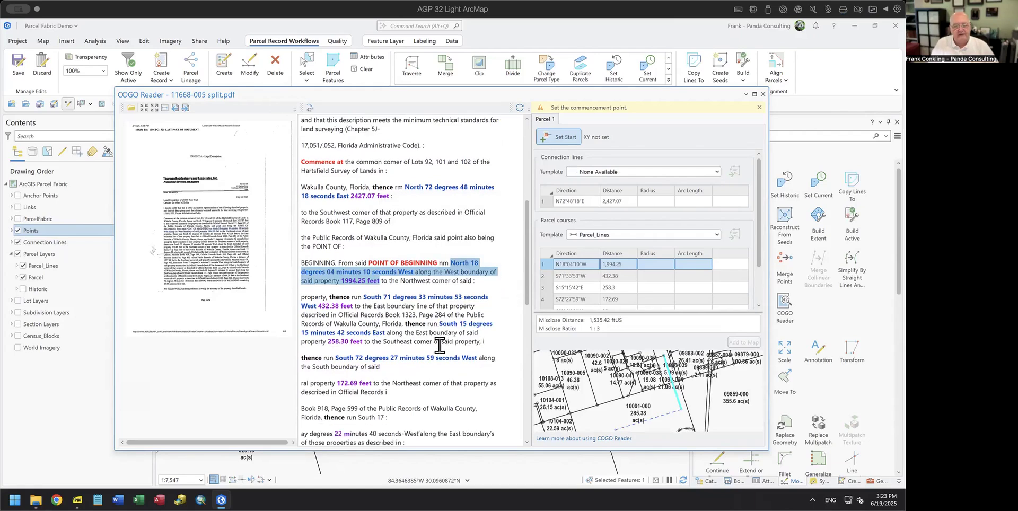
click(503, 310)
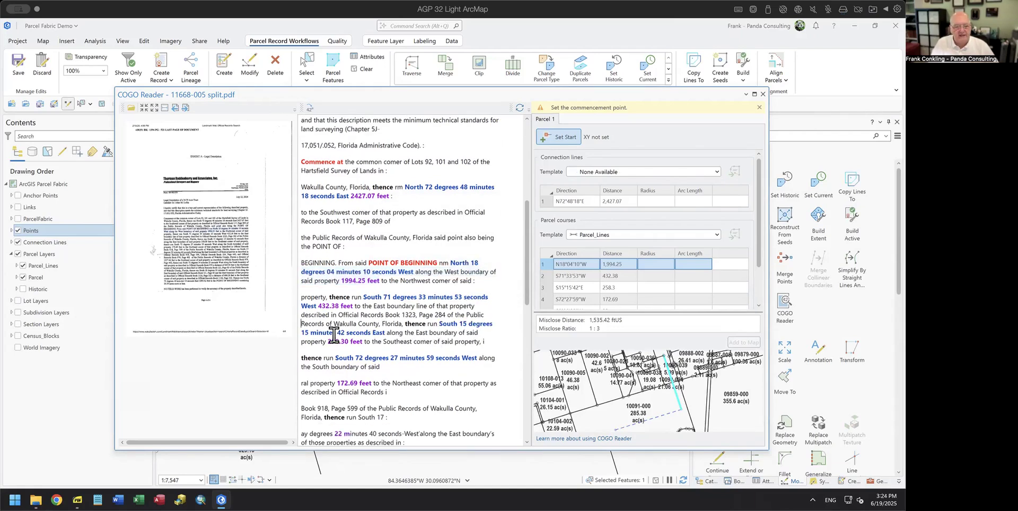
scroll(341, 352, down, 2)
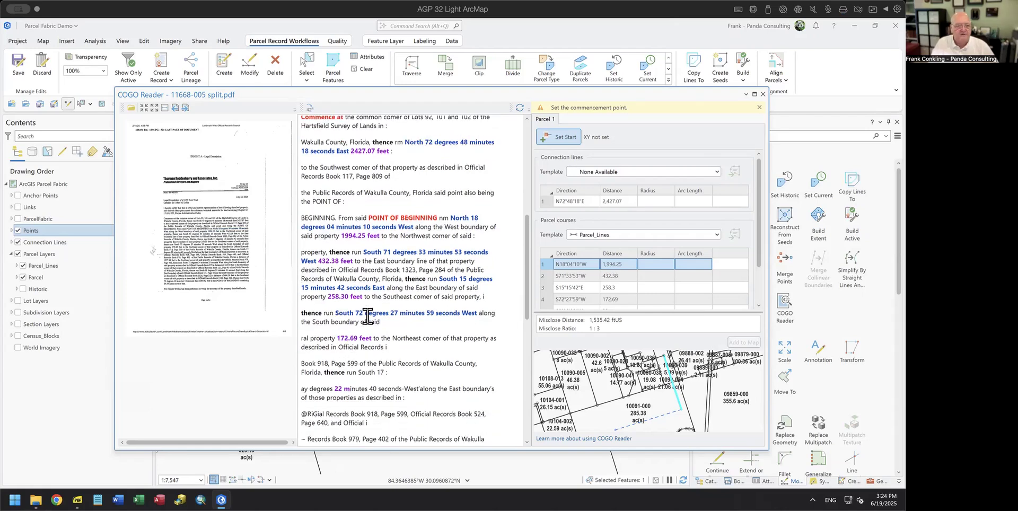
scroll(432, 325, down, 1)
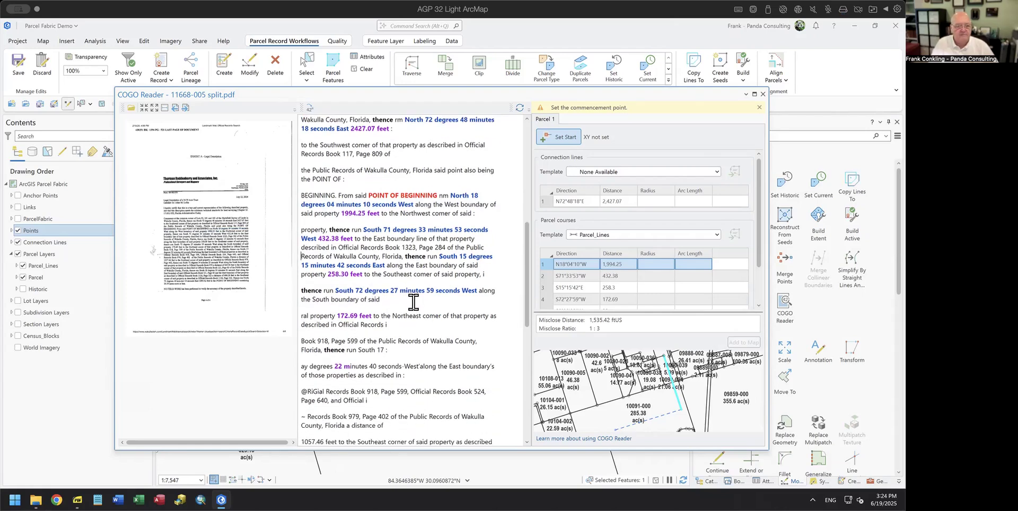
scroll(414, 302, down, 1)
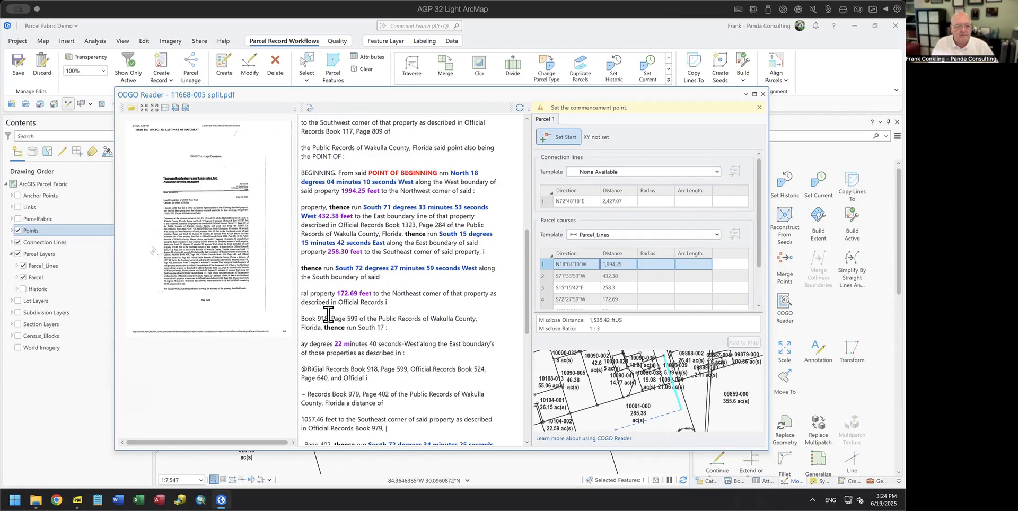
click(402, 324)
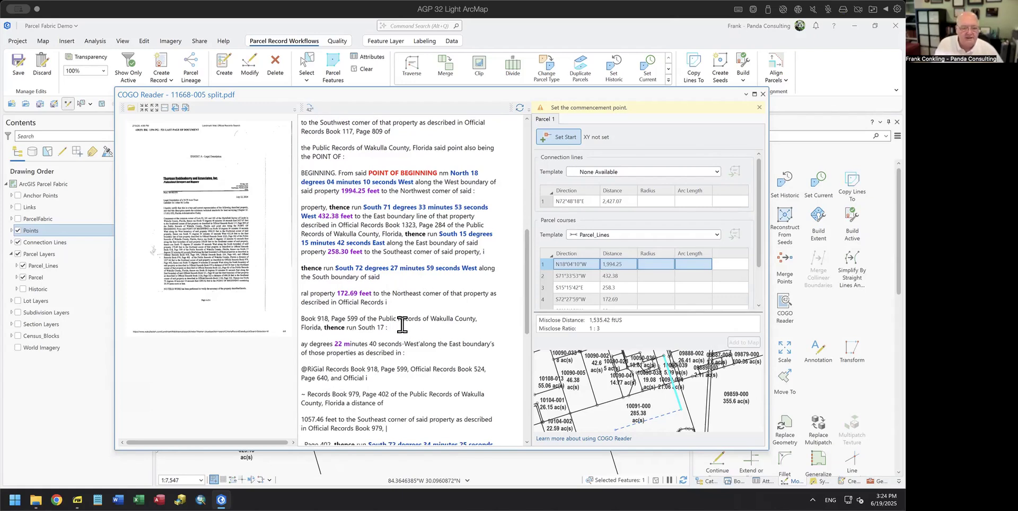
key(Delete)
key(Delete)
key(Delete)
key(Delete)
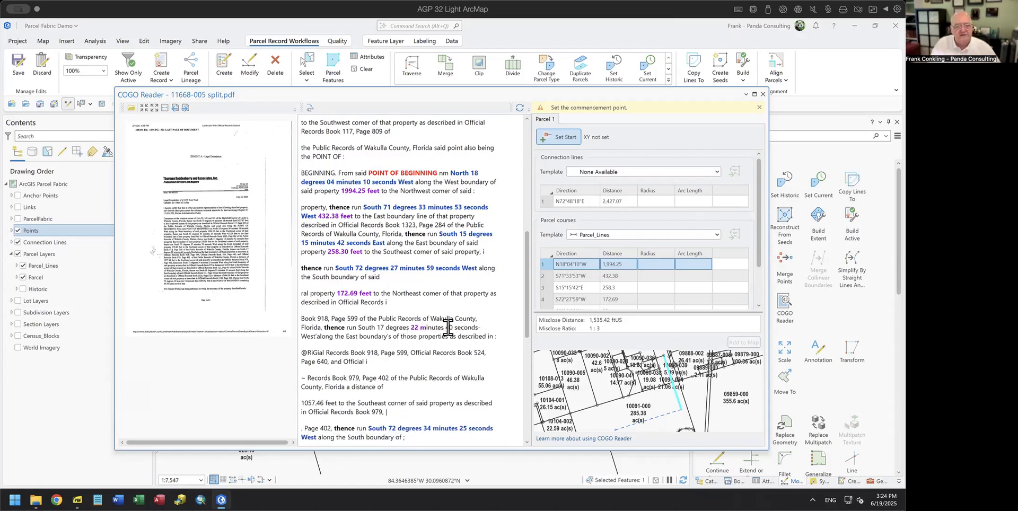
click(493, 324)
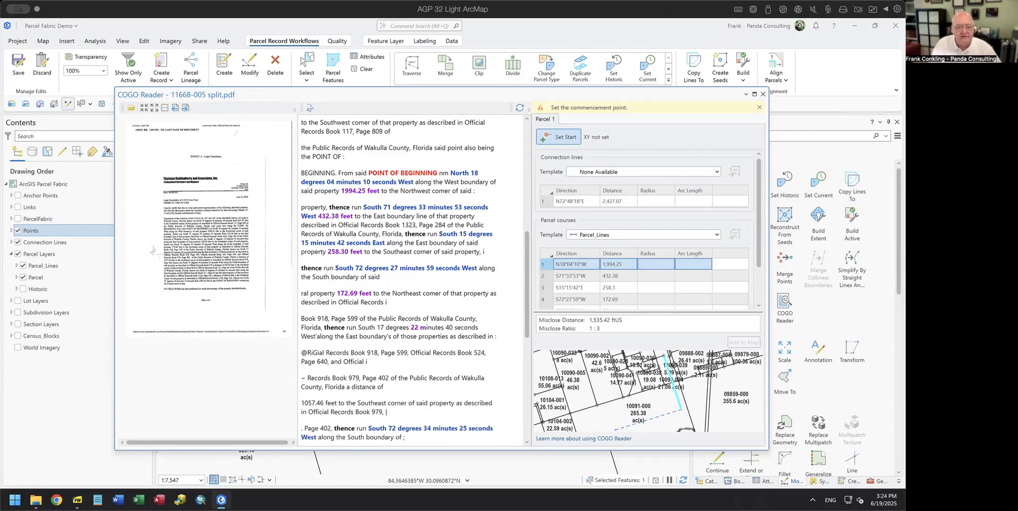
click(317, 336)
key(BackSpace)
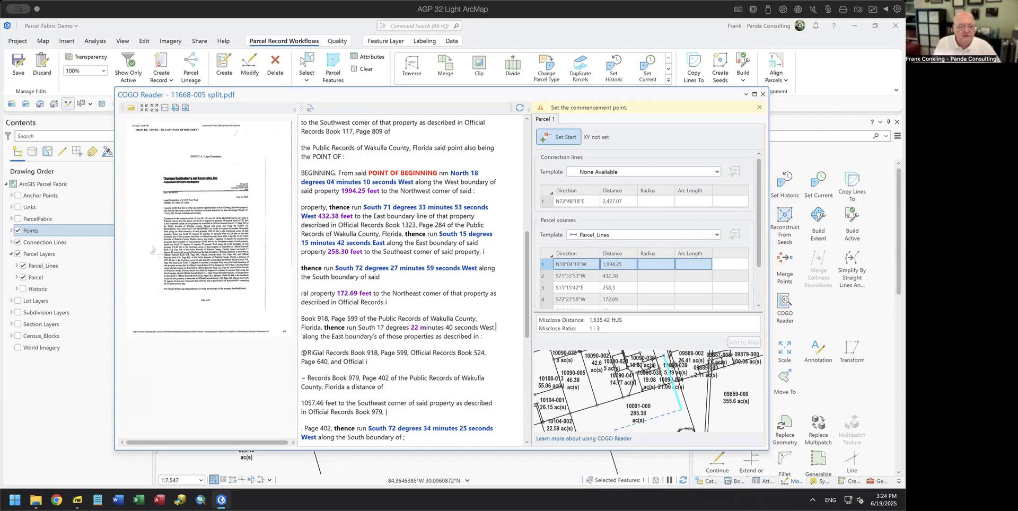
key(BackSpace)
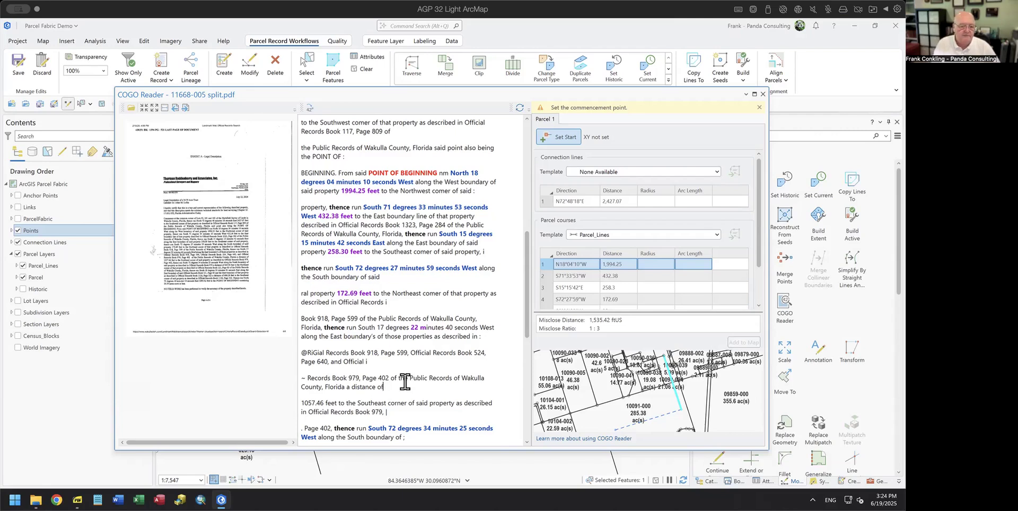
key(Delete)
key(Delete)
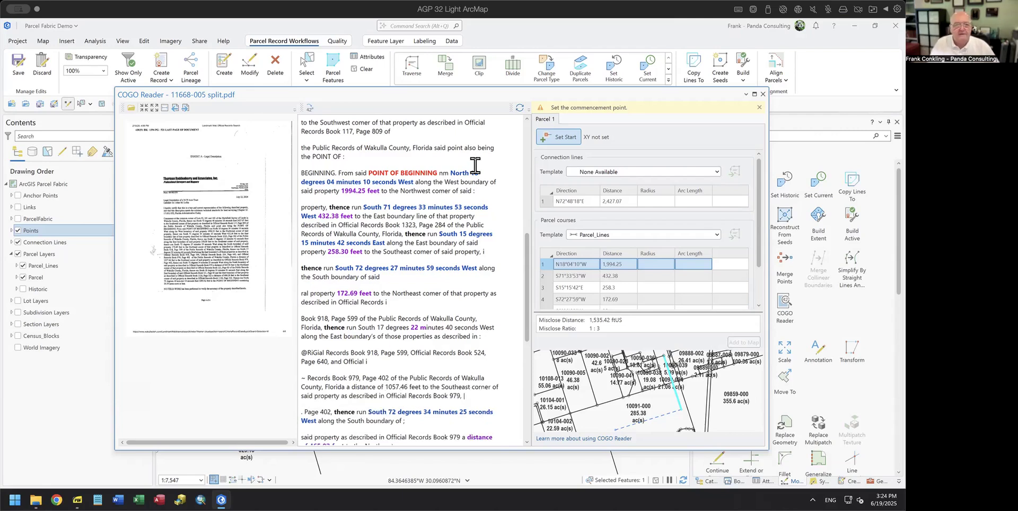
Step: Reparse the deed to add course S72°27'59"W 172.69, then zoom the scanned deed preview
click(520, 108)
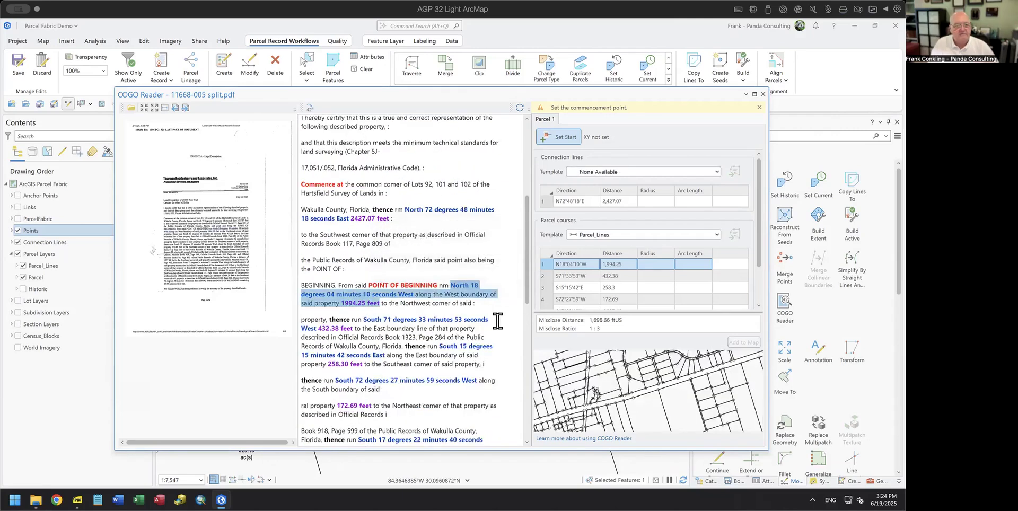
scroll(497, 322, down, 3)
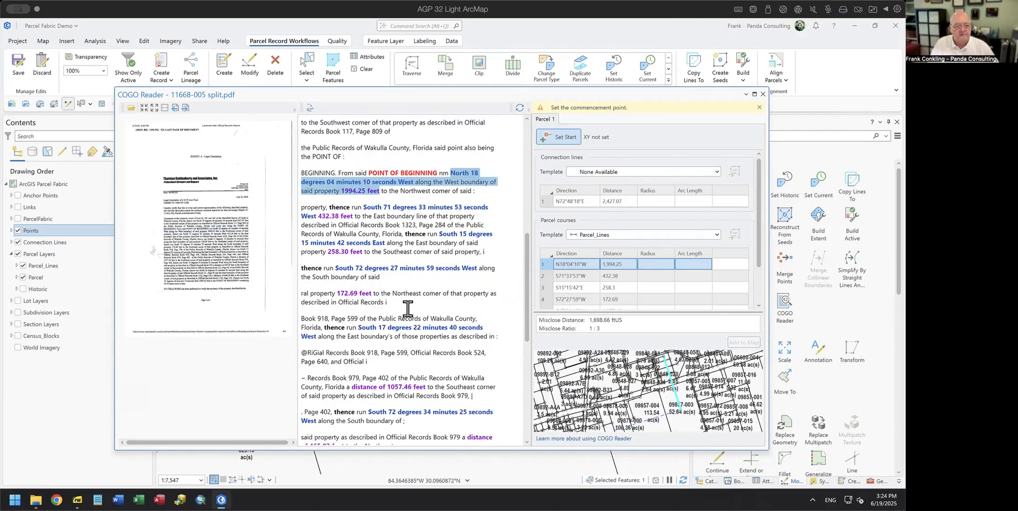
scroll(352, 286, down, 2)
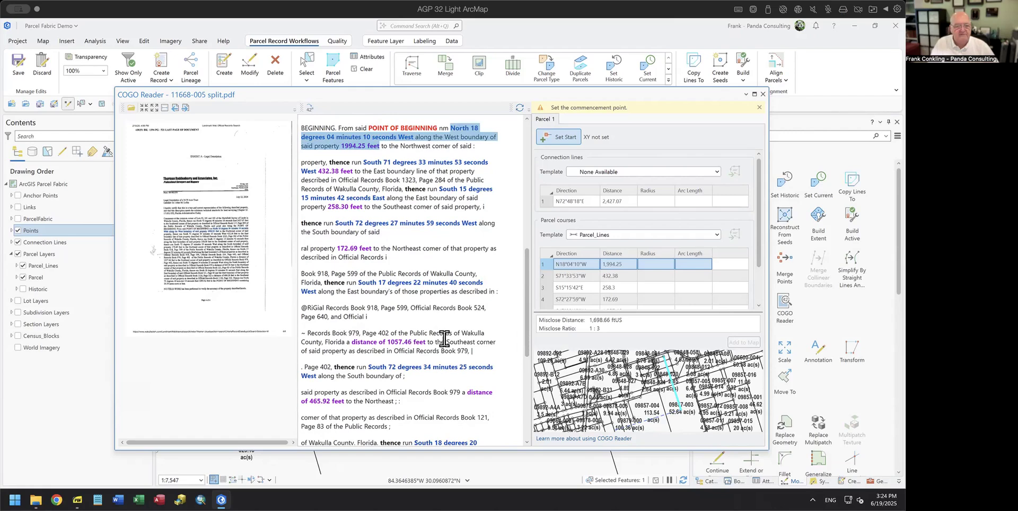
scroll(443, 338, down, 3)
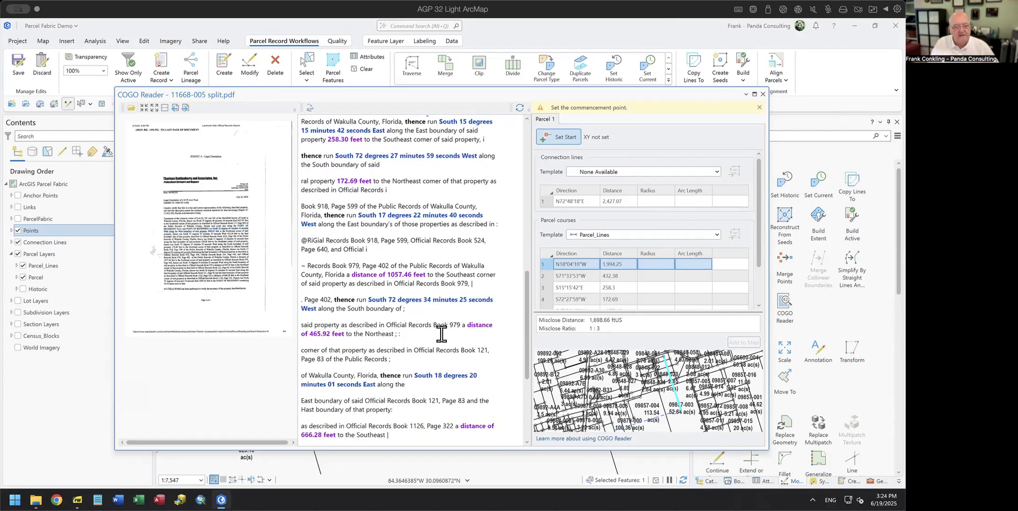
scroll(442, 336, down, 1)
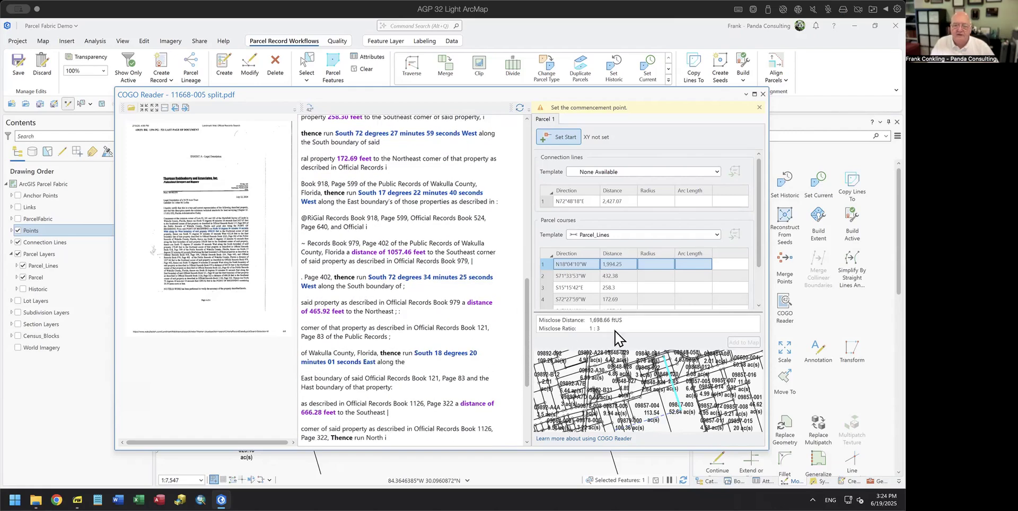
scroll(456, 321, down, 1)
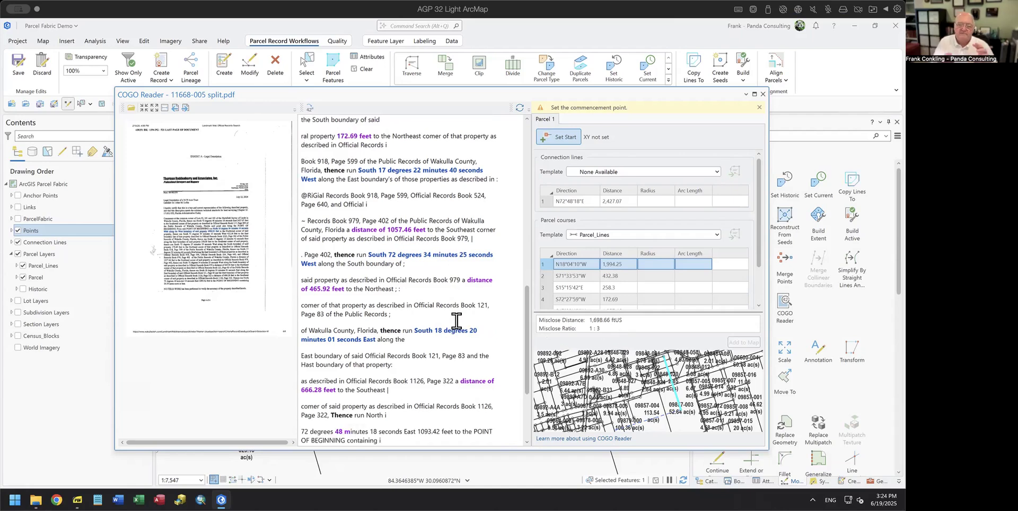
click(148, 108)
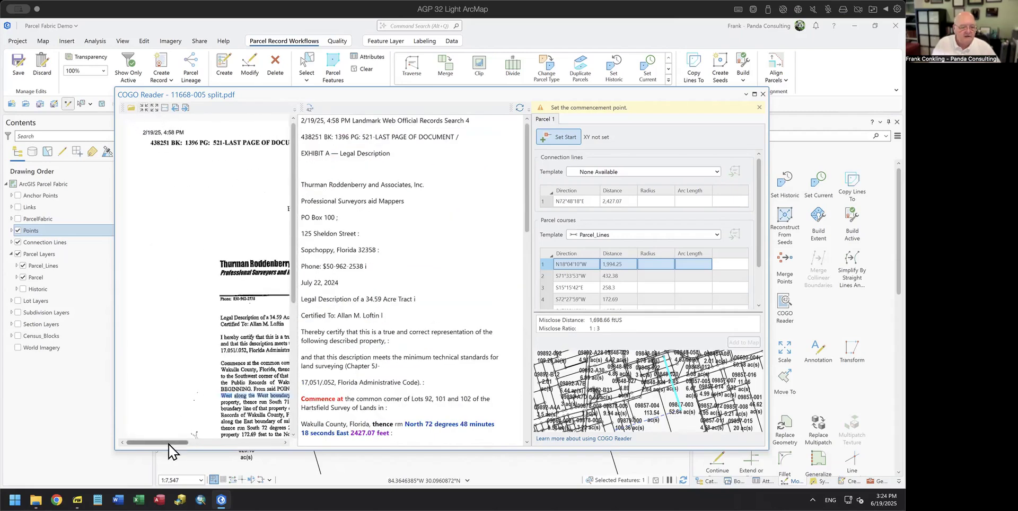
Step: Widen and enlarge the scanned deed preview beside the text, scrolling the text to its final course
drag(171, 442, 210, 450)
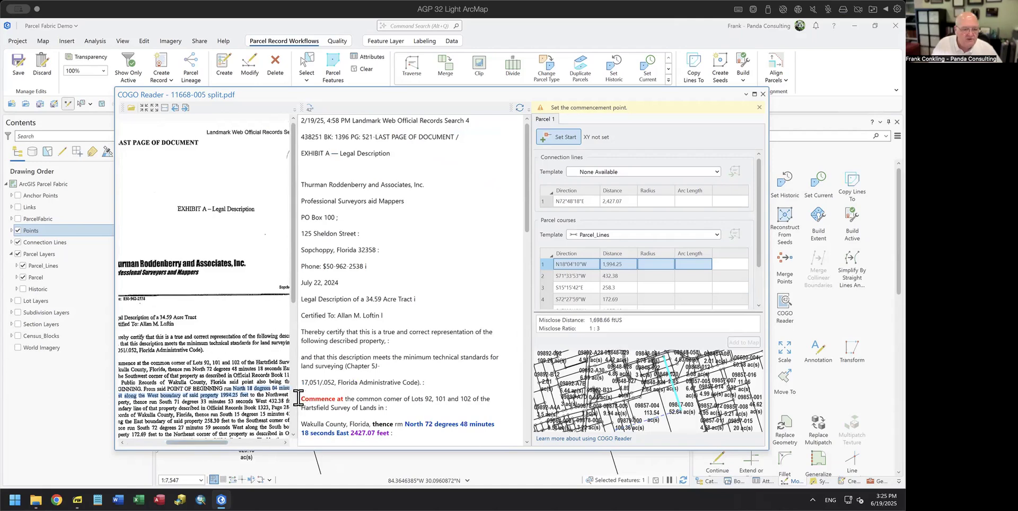
drag(295, 406, 364, 407)
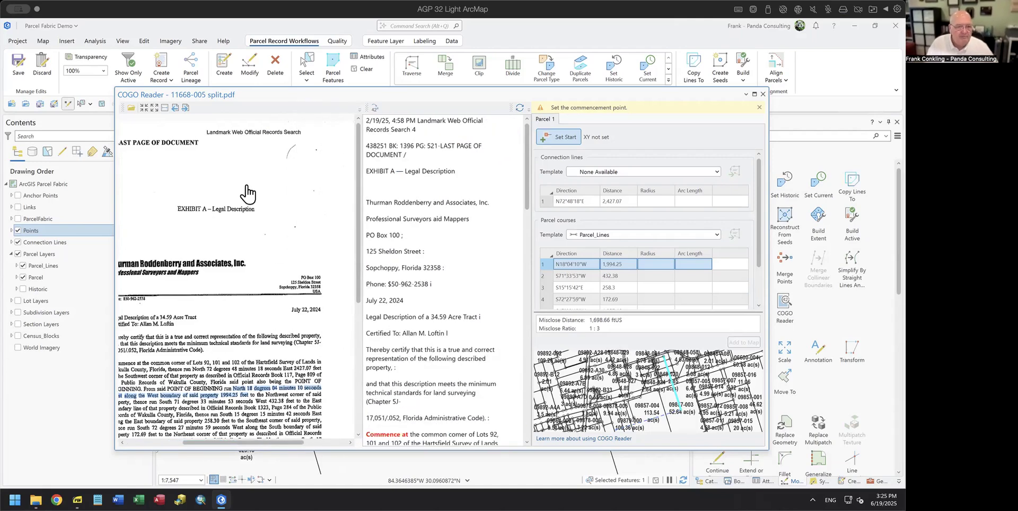
click(144, 109)
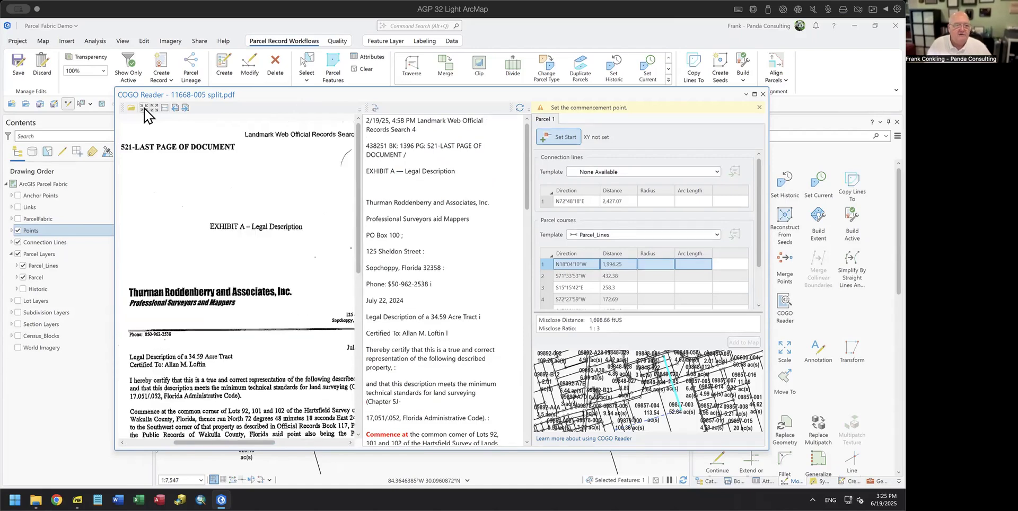
click(143, 109)
scroll(271, 321, down, 10)
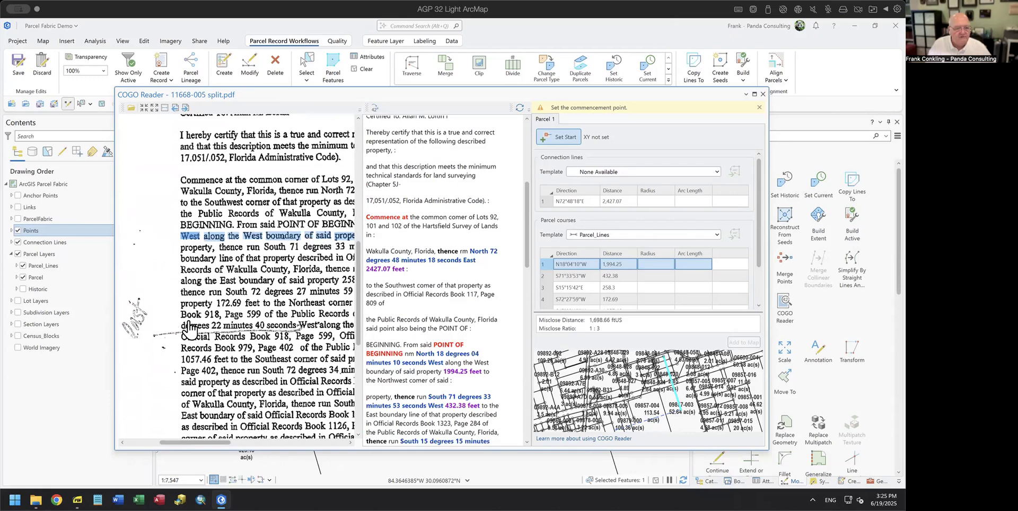
drag(215, 445, 282, 450)
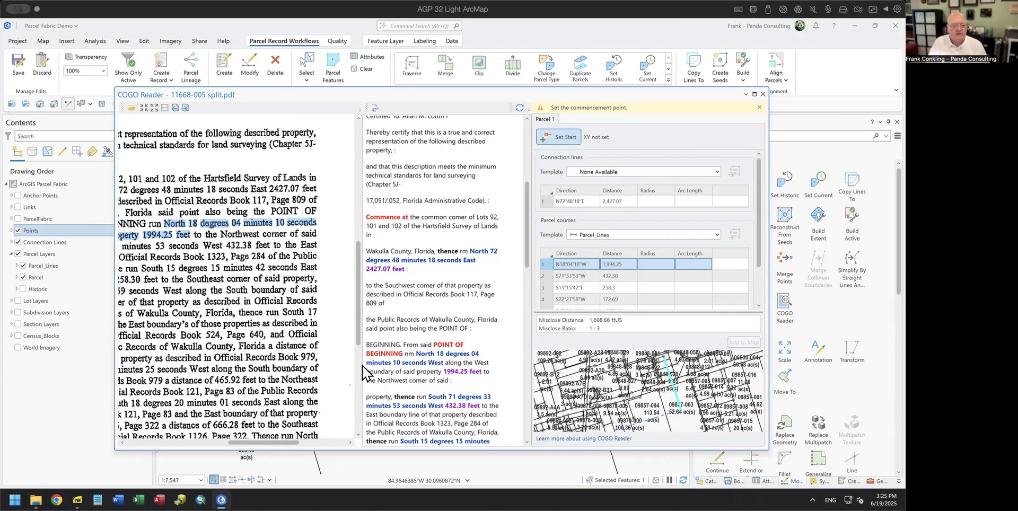
drag(360, 367, 329, 366)
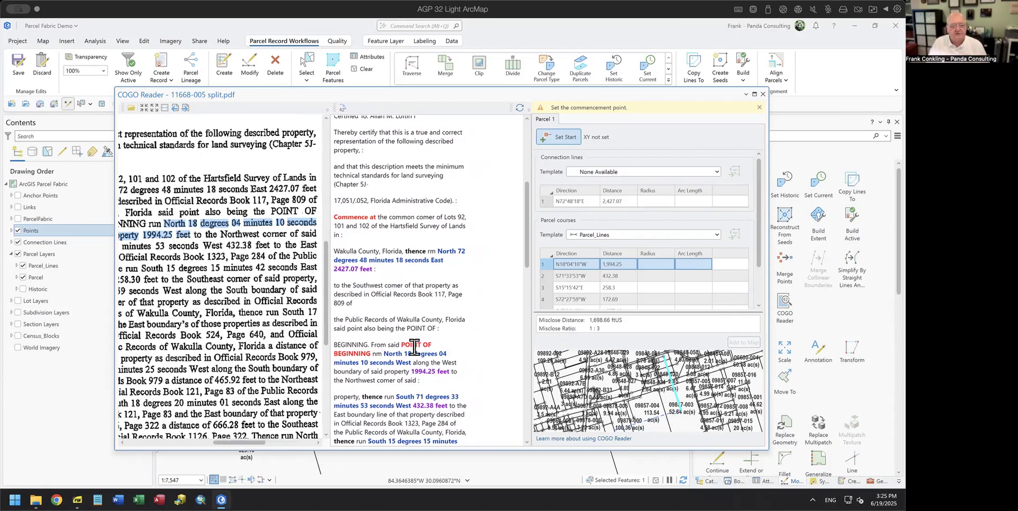
scroll(437, 336, down, 3)
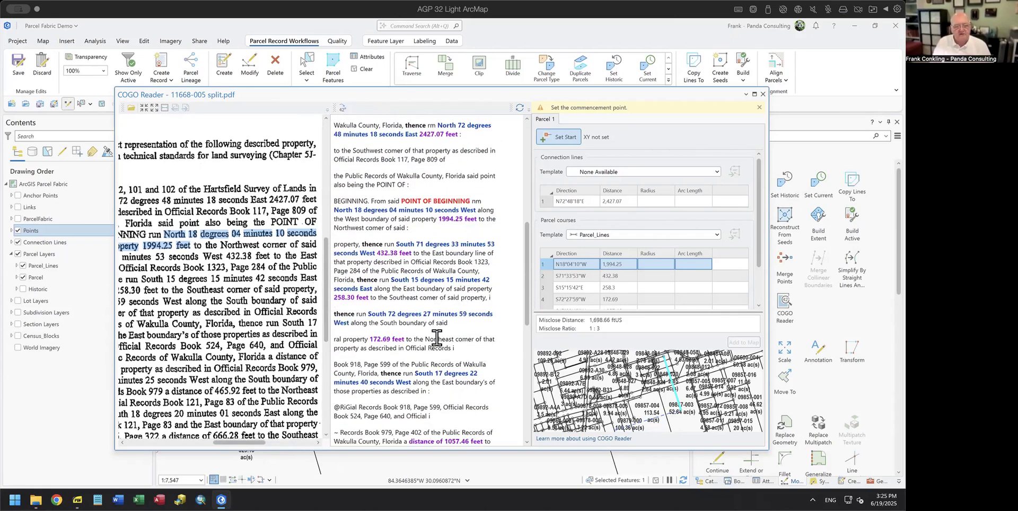
scroll(436, 339, down, 2)
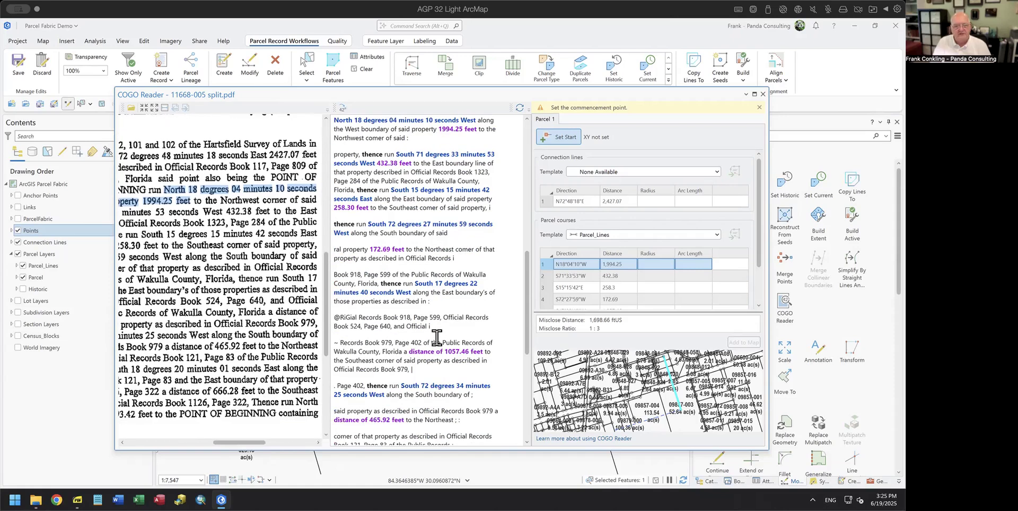
scroll(437, 339, down, 3)
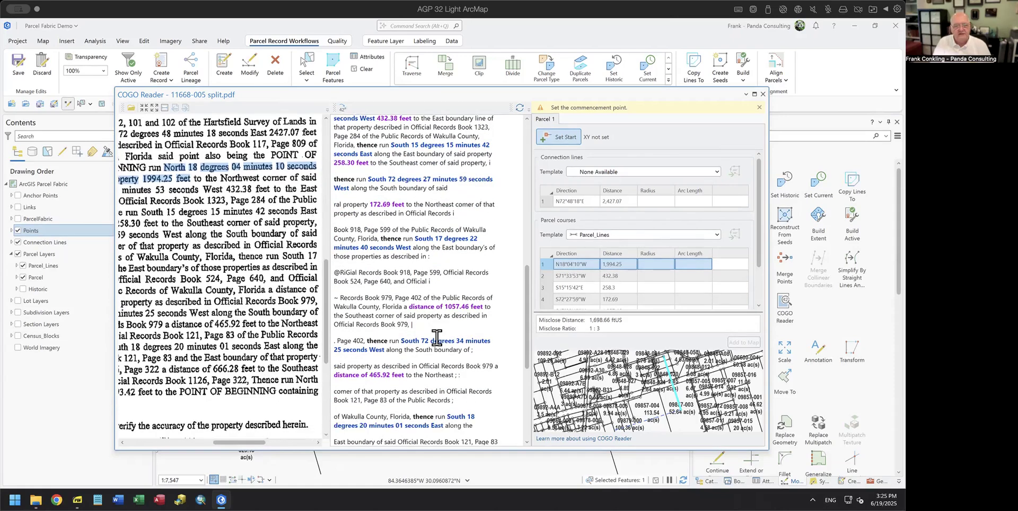
scroll(436, 337, down, 6)
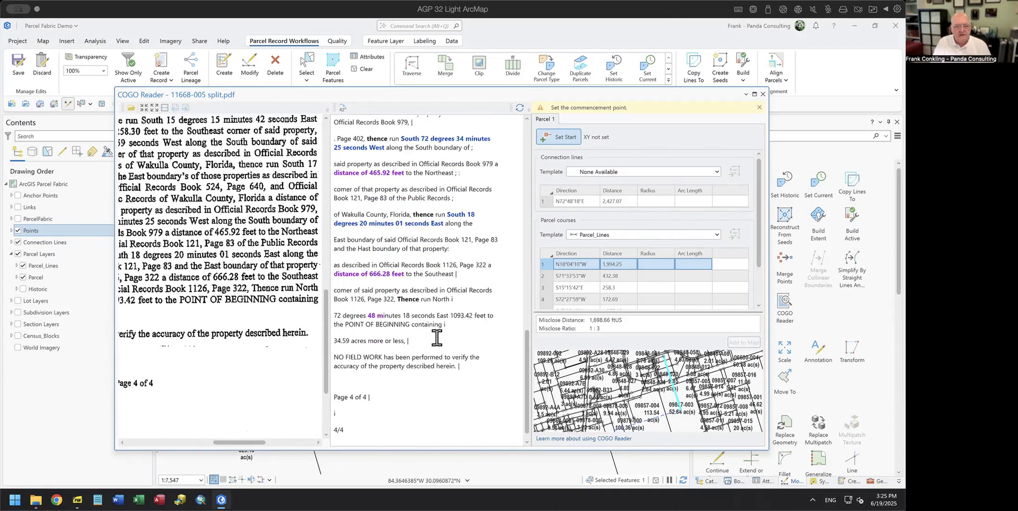
Step: Join 'Thence run North' with its '72 degrees 48 minutes 18 seconds East 1093.42 feet' line, then close the COGO Reader
click(456, 300)
key(Delete)
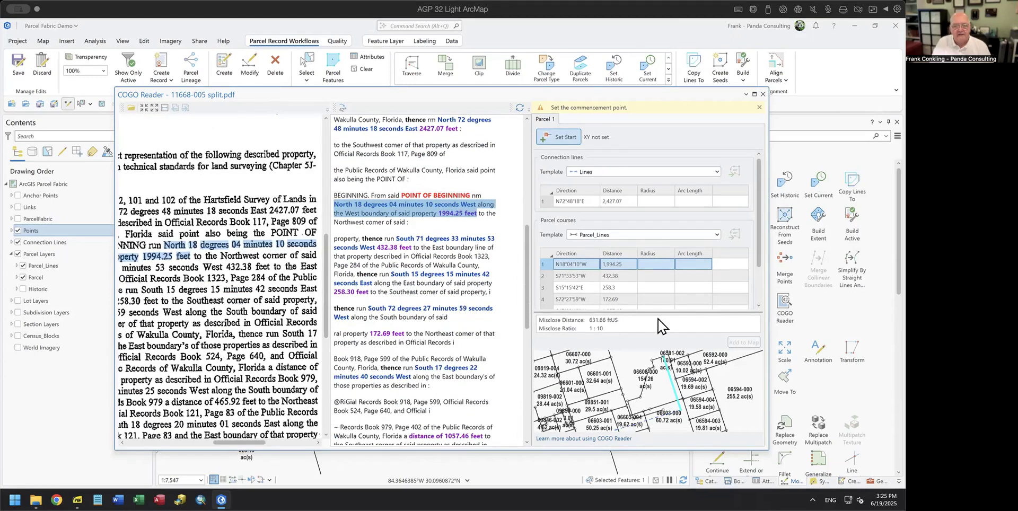
scroll(401, 276, down, 2)
scroll(402, 275, down, 1)
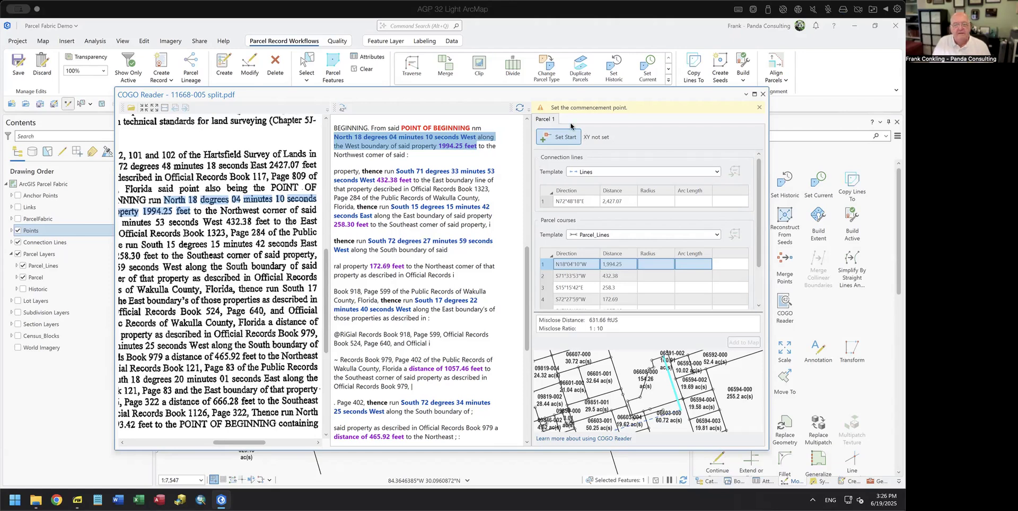
click(763, 95)
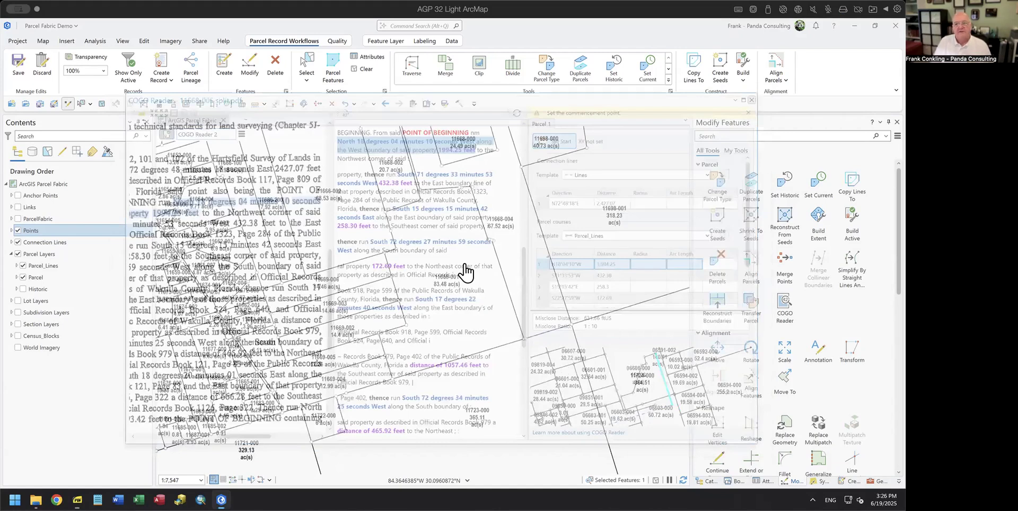
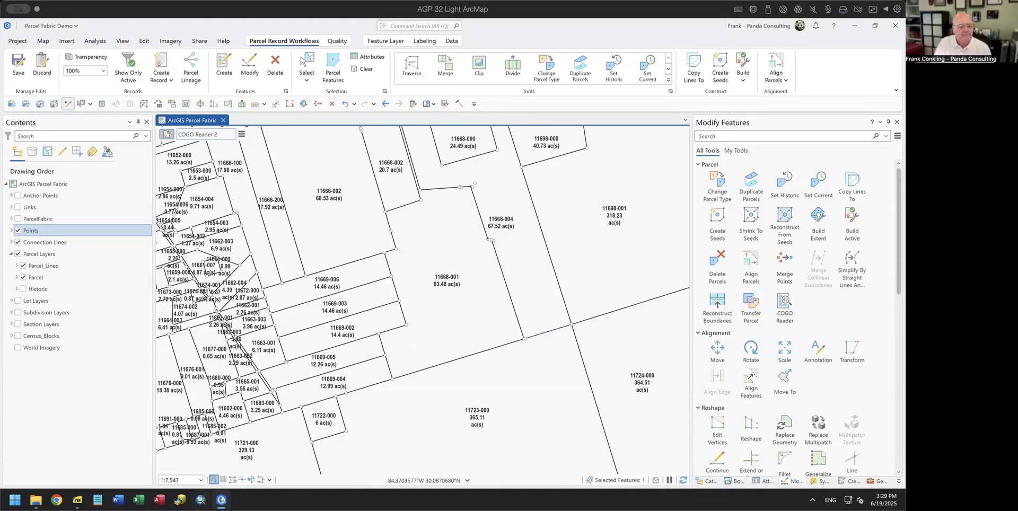
Step: Switch from the parcel fabric map to the presentation PDF showing the COGO Reader slide
key(alt+Tab)
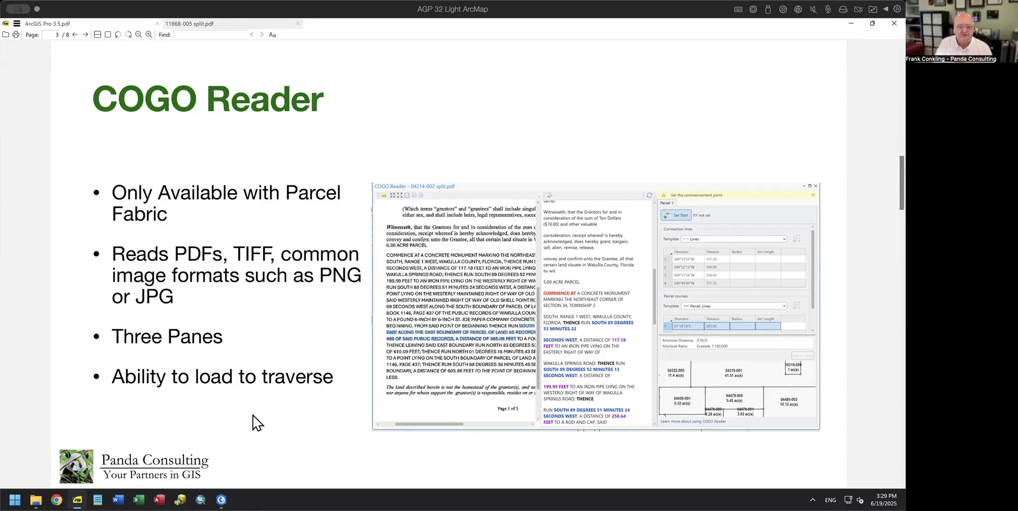
Step: Advance to slide 4, 'Displaying Vertices and Nodes', then return to the ArcGIS Pro map
key(Page_Down)
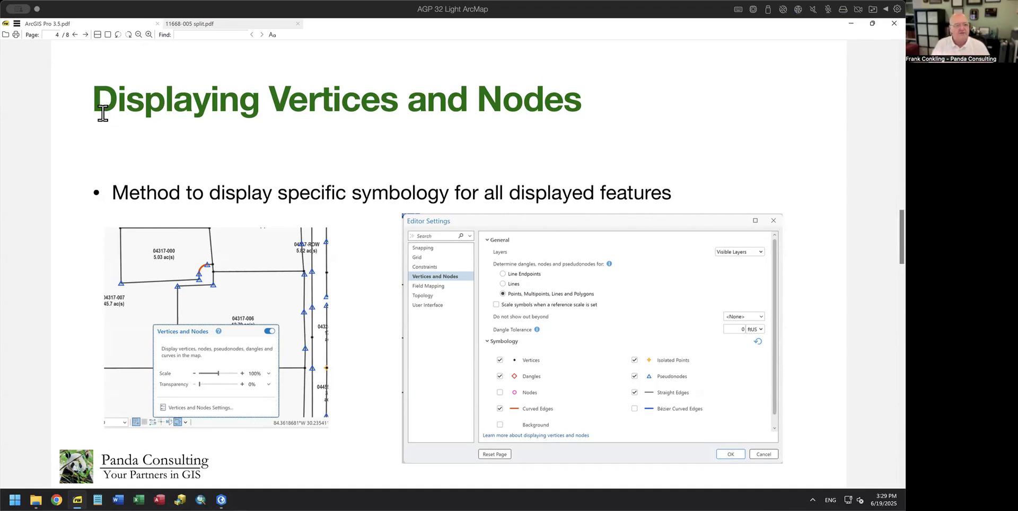
drag(91, 98, 586, 103)
click(609, 113)
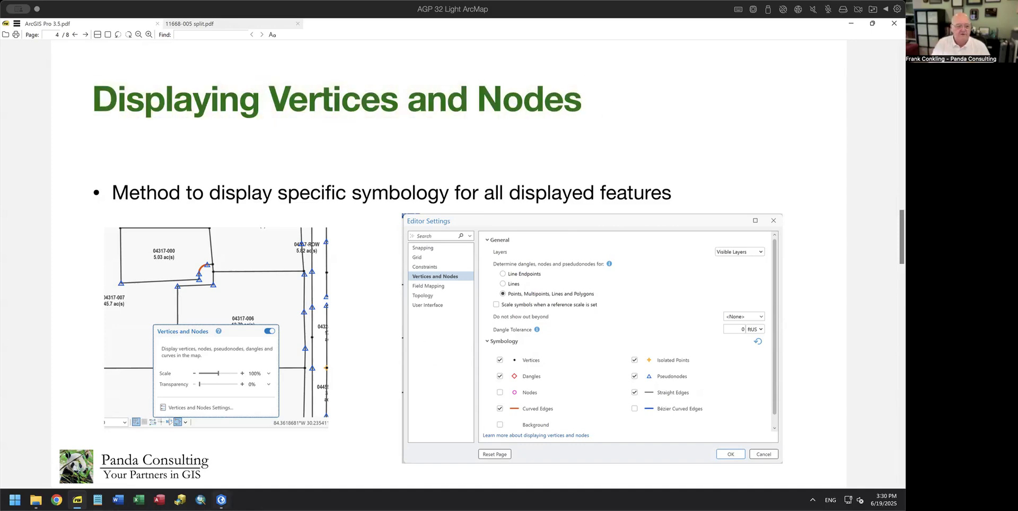
click(221, 499)
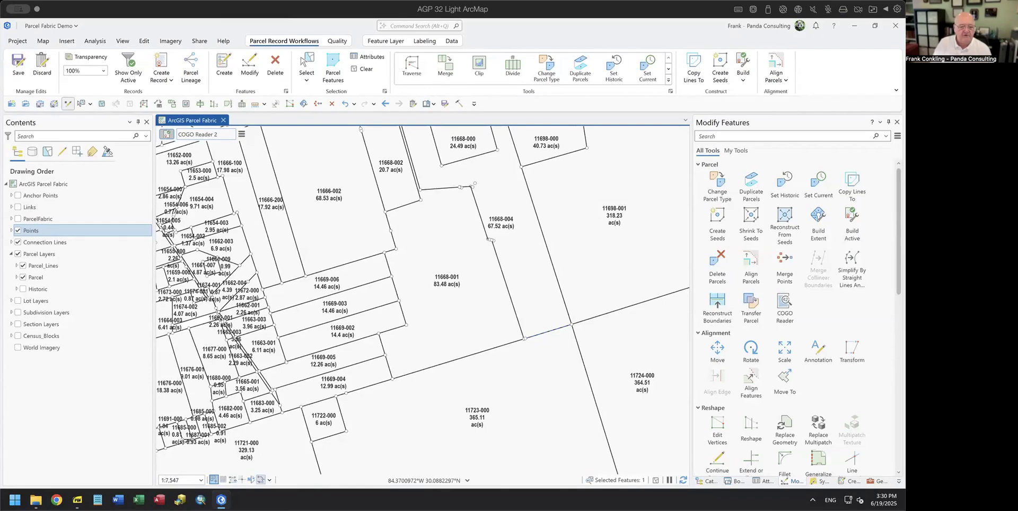
Step: Turn on vertex and node display with the map status-bar Vertices and Nodes button
mouse_move(260, 480)
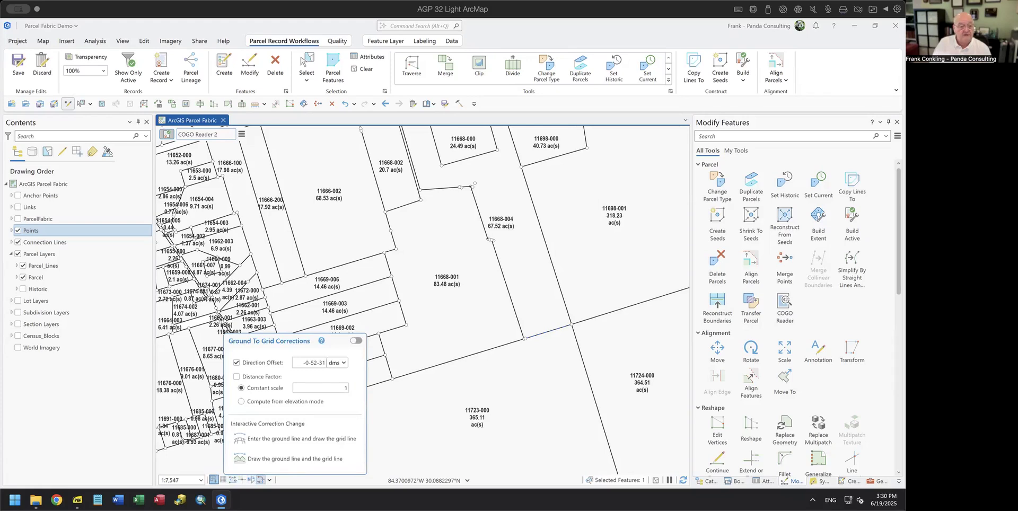
click(260, 481)
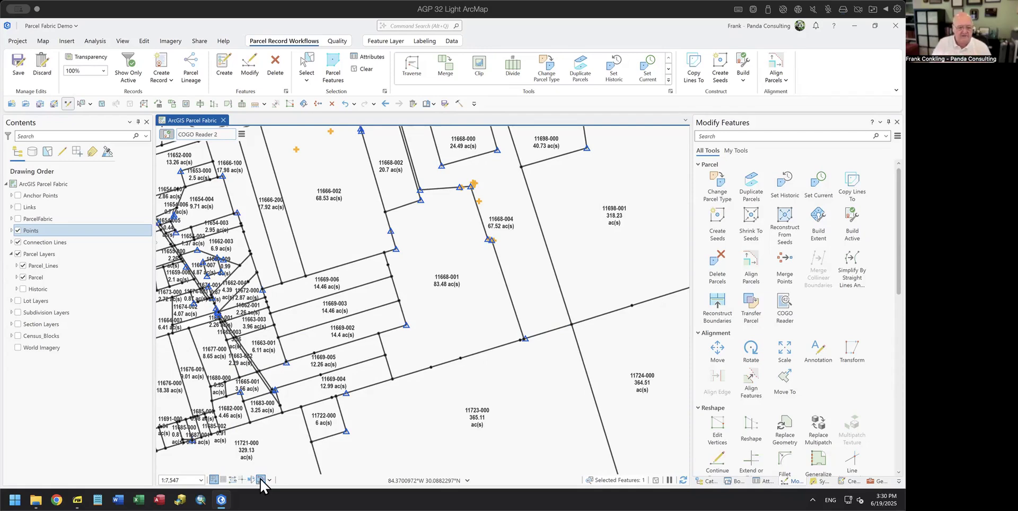
Step: Open Vertices and Nodes Settings and keep Layers set to Visible Layers
click(261, 479)
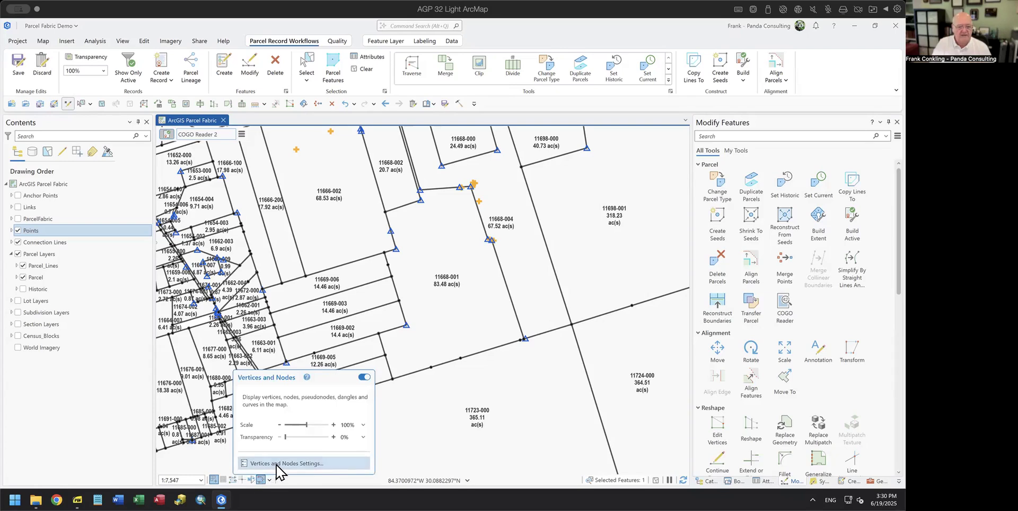
click(276, 464)
drag(493, 136, 502, 152)
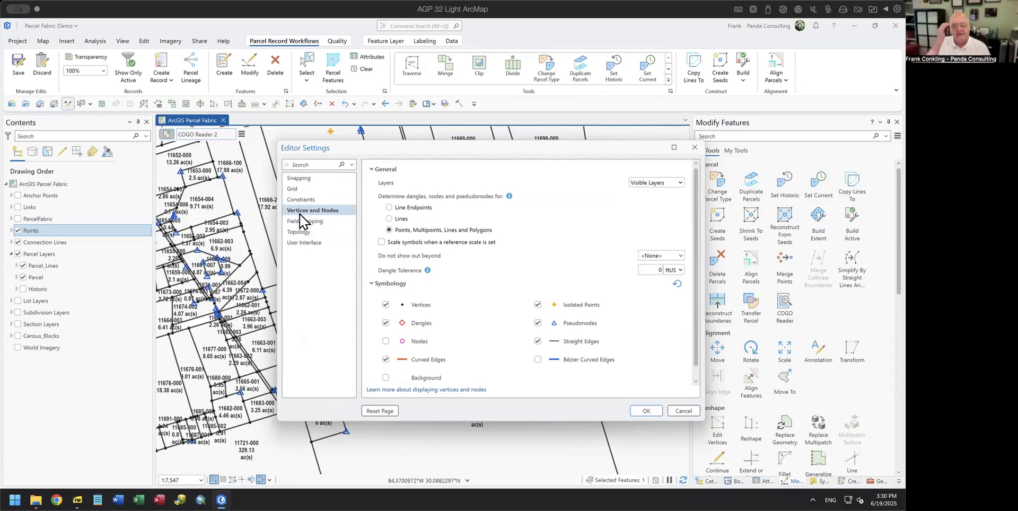
click(660, 183)
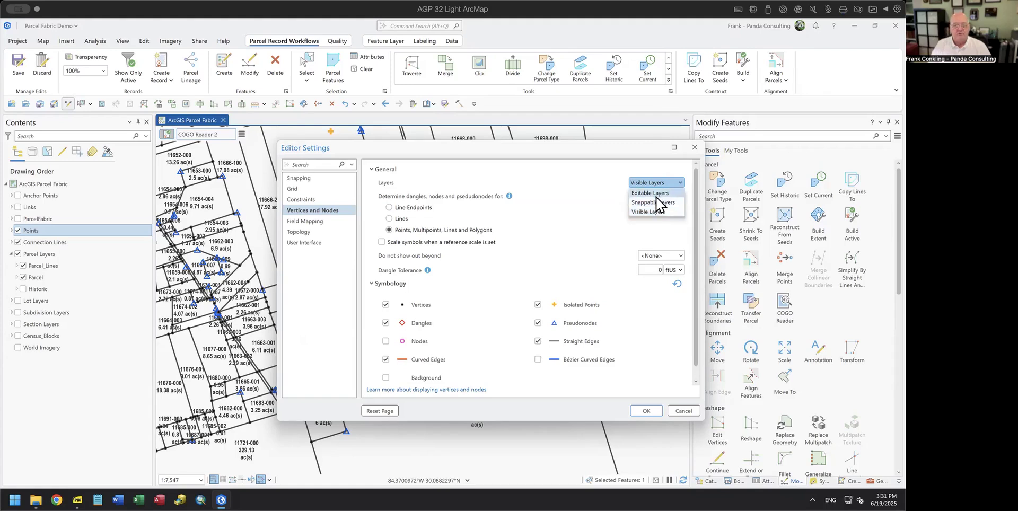
click(539, 216)
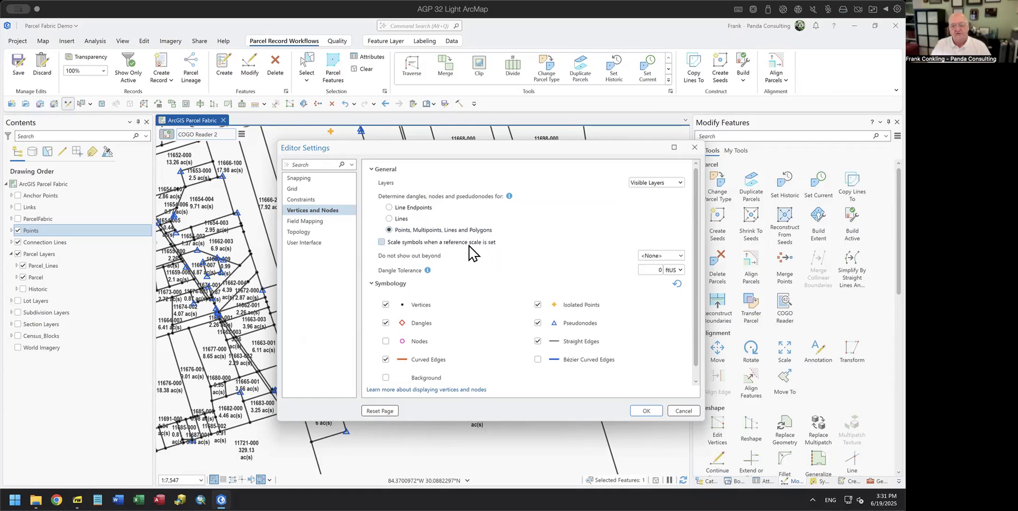
Step: Make the vertex symbols magenta and slightly larger, then apply the settings
scroll(476, 312, down, 1)
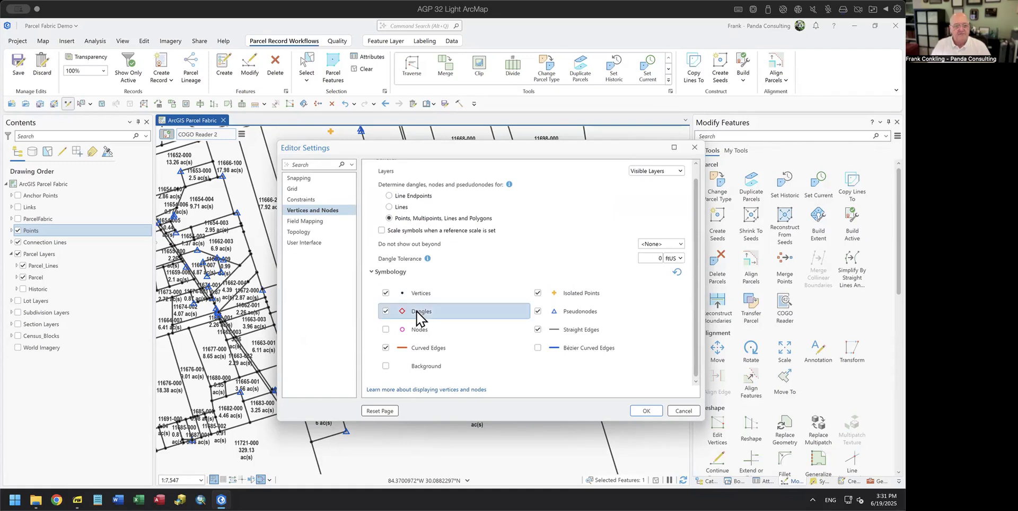
scroll(404, 297, down, 1)
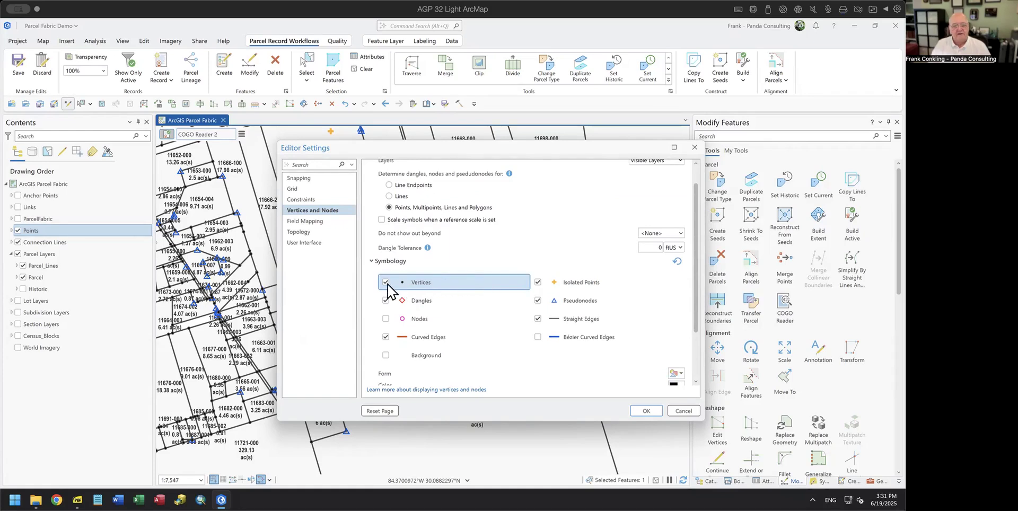
scroll(490, 286, down, 2)
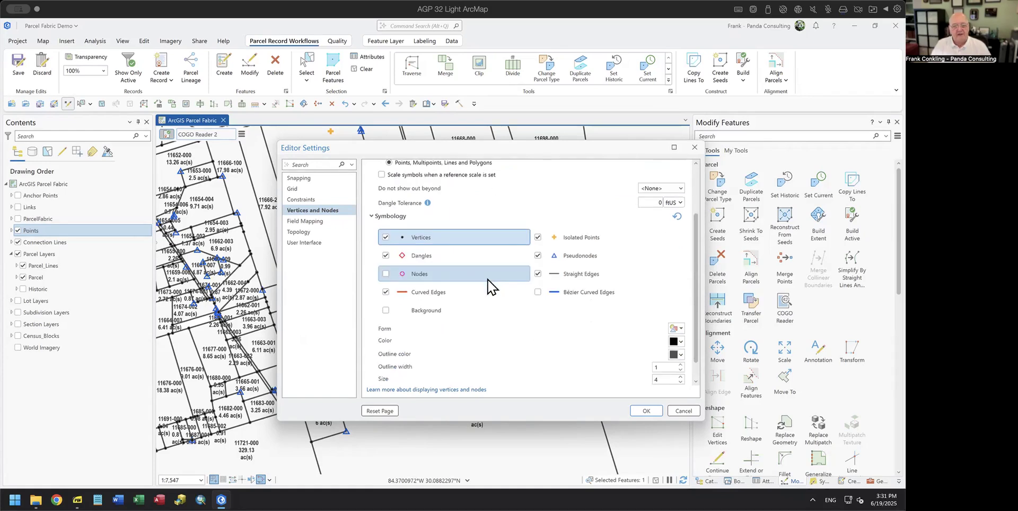
scroll(484, 318, down, 1)
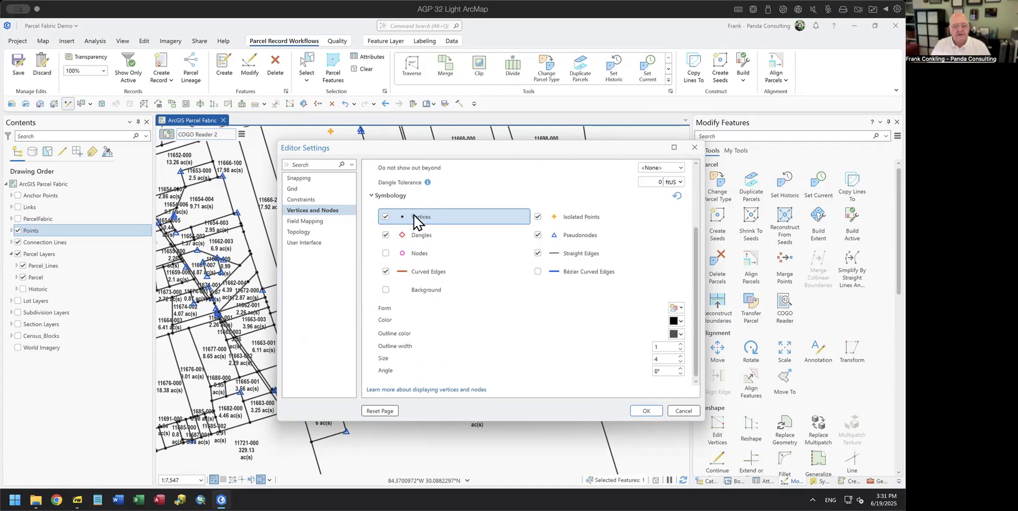
click(680, 321)
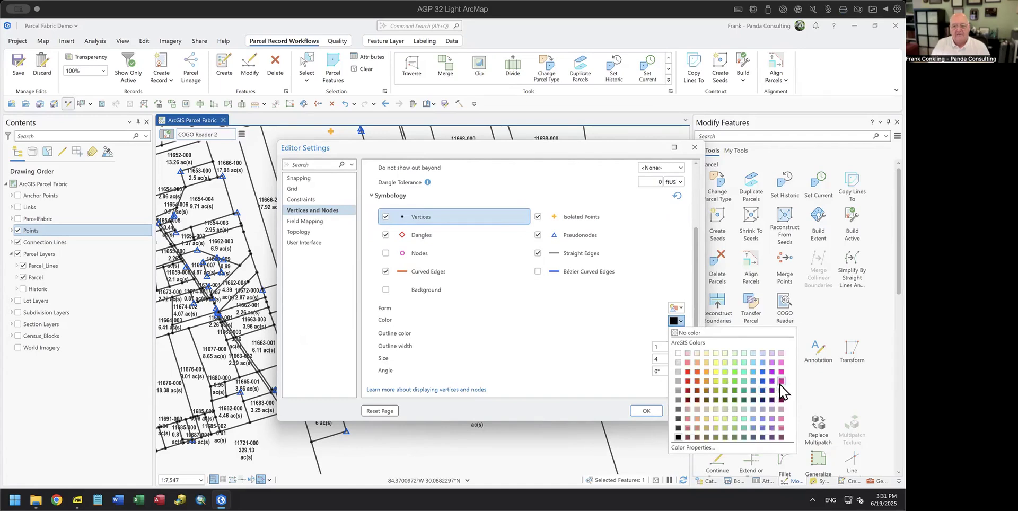
click(781, 381)
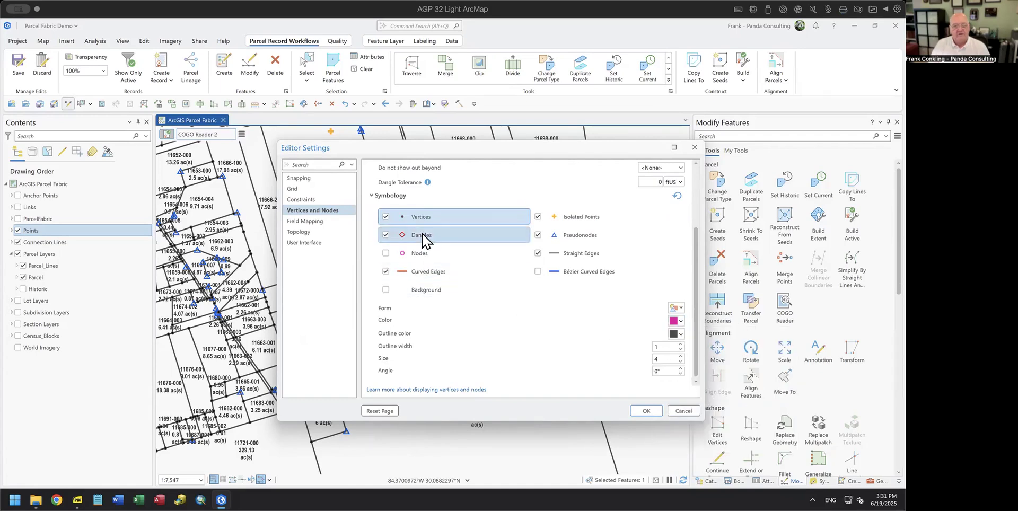
click(680, 356)
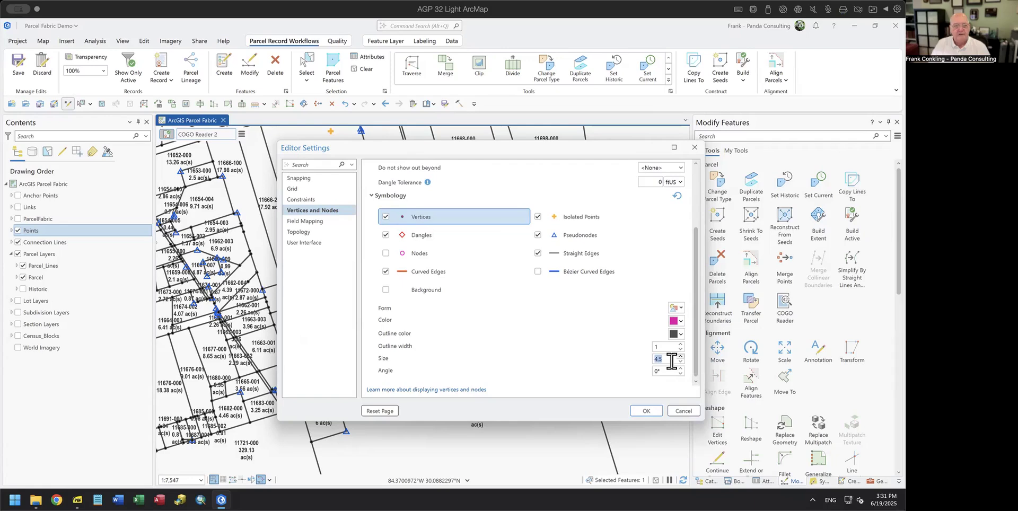
click(644, 411)
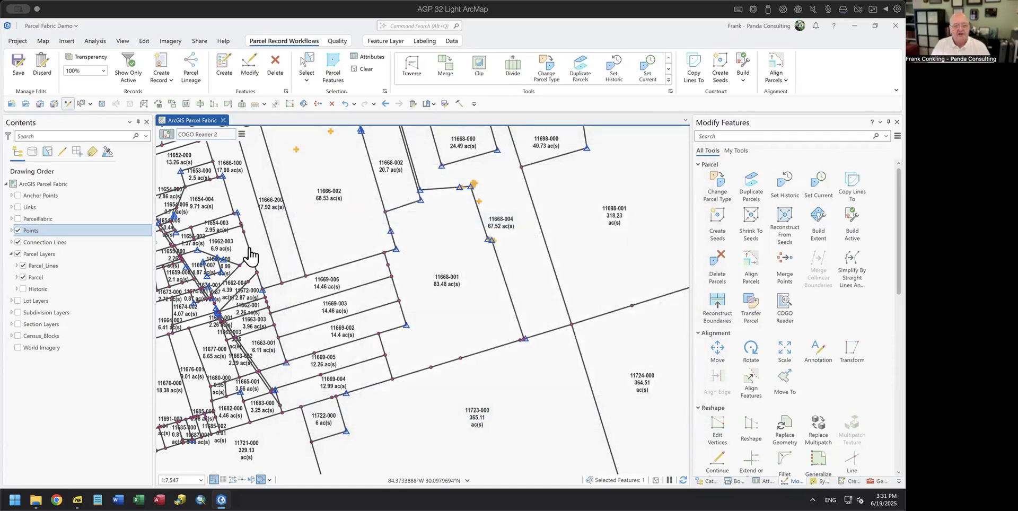
Step: Reopen Vertices and Nodes Settings to review the vertex symbology, then close it
mouse_move(258, 480)
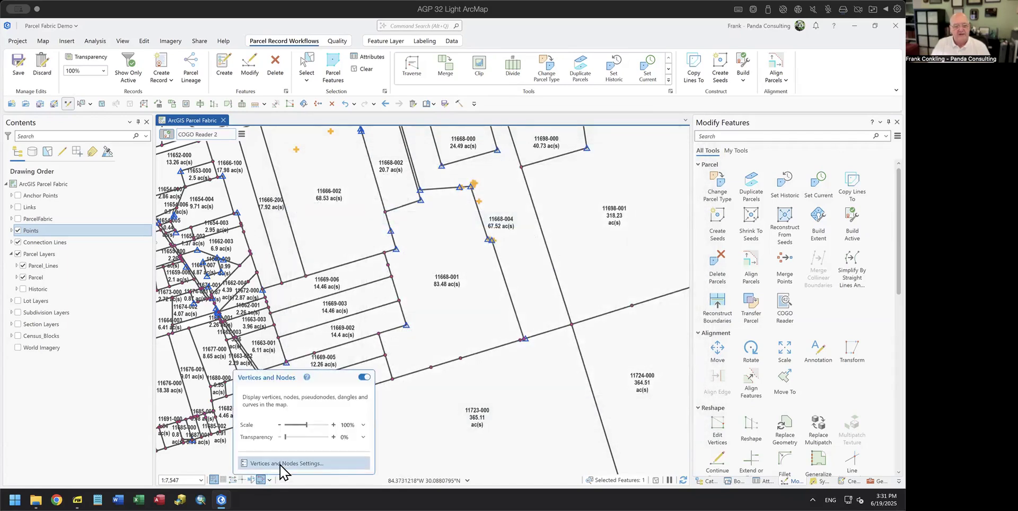
click(300, 464)
scroll(450, 295, down, 1)
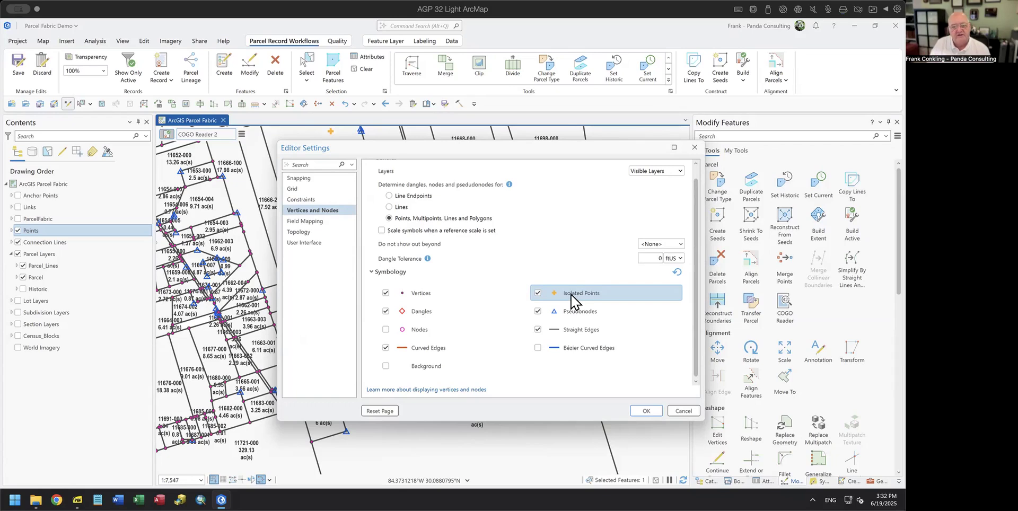
drag(570, 147, 734, 137)
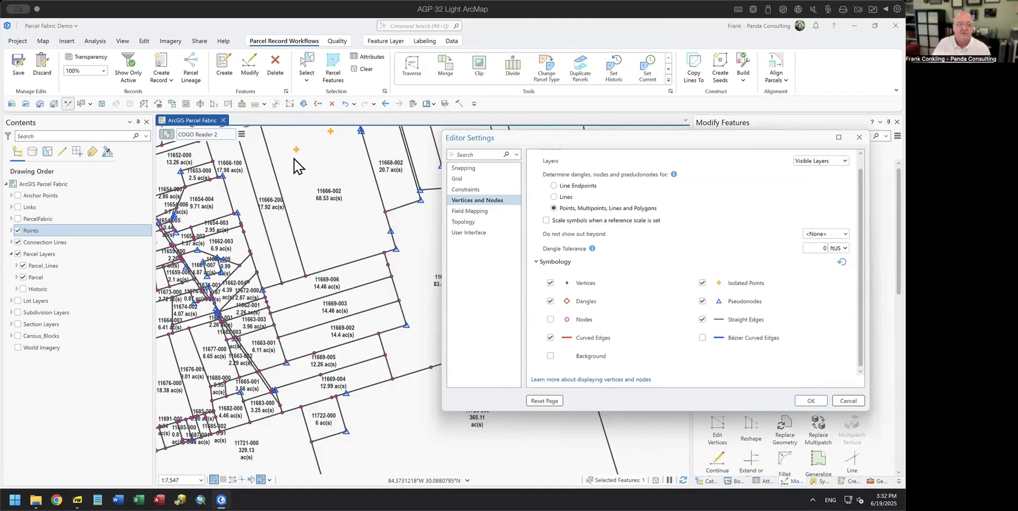
click(840, 399)
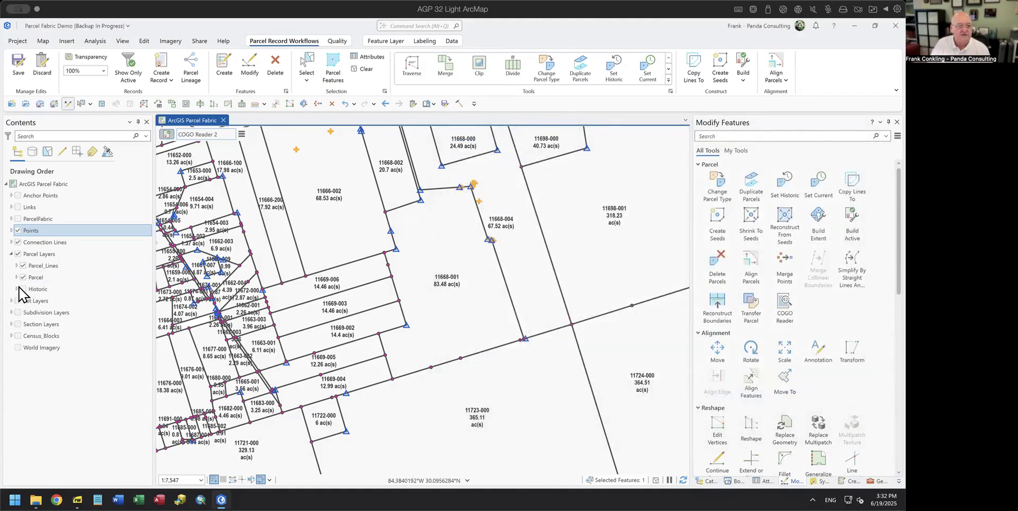
Step: Hide the Historic parcel layer, then review and accept the Vertices and Nodes settings
click(20, 290)
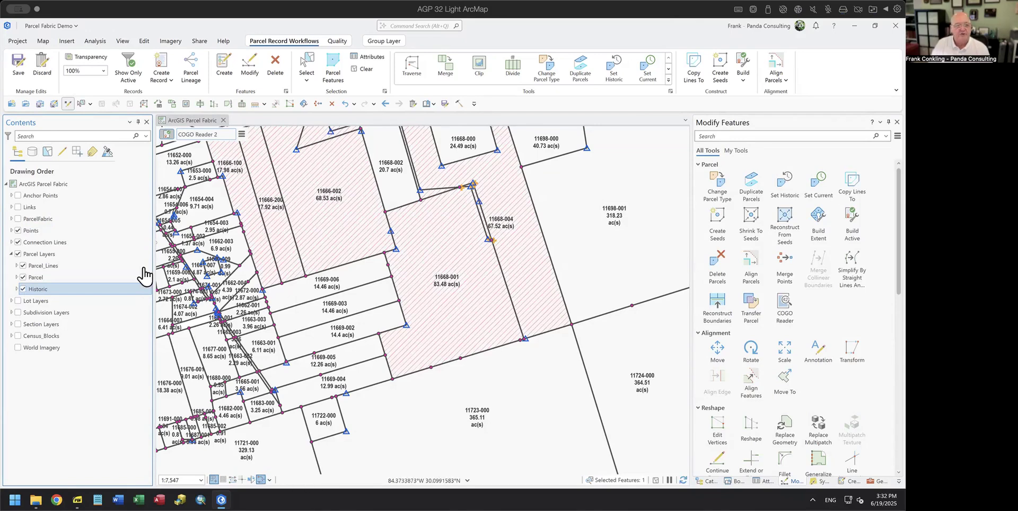
click(23, 289)
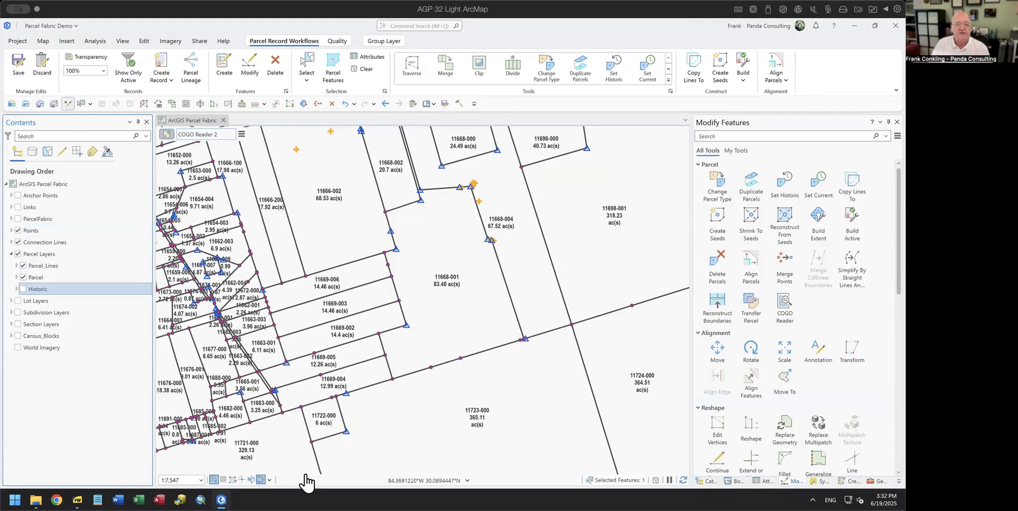
click(262, 480)
click(281, 463)
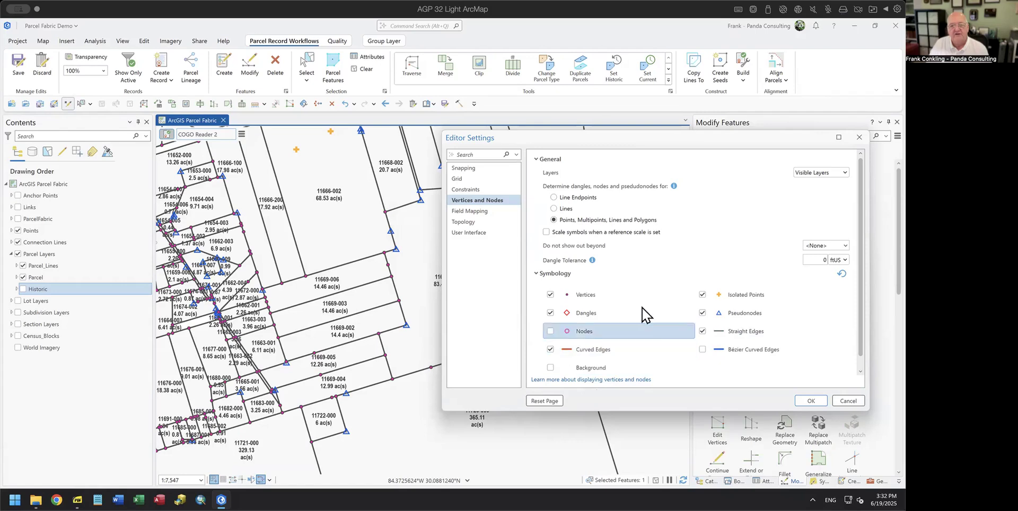
scroll(646, 312, down, 1)
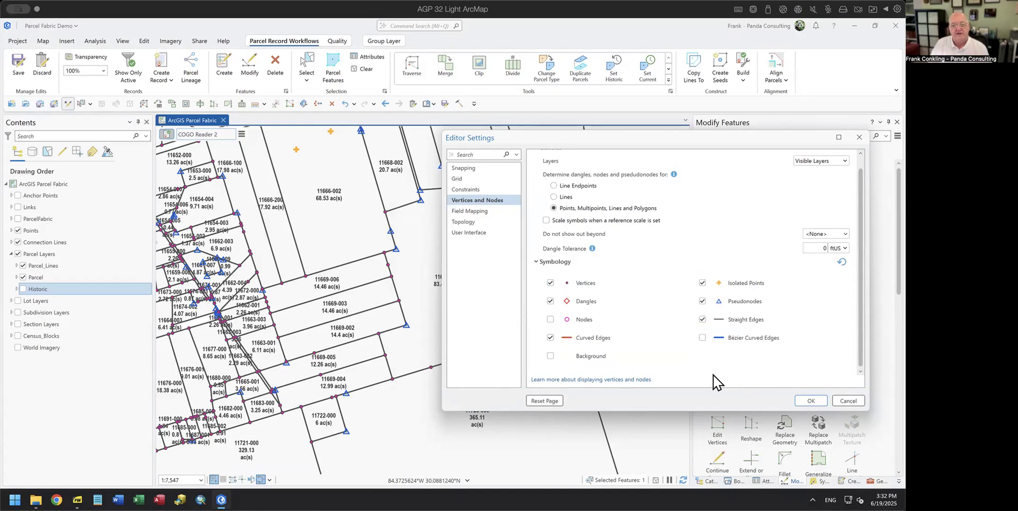
click(807, 400)
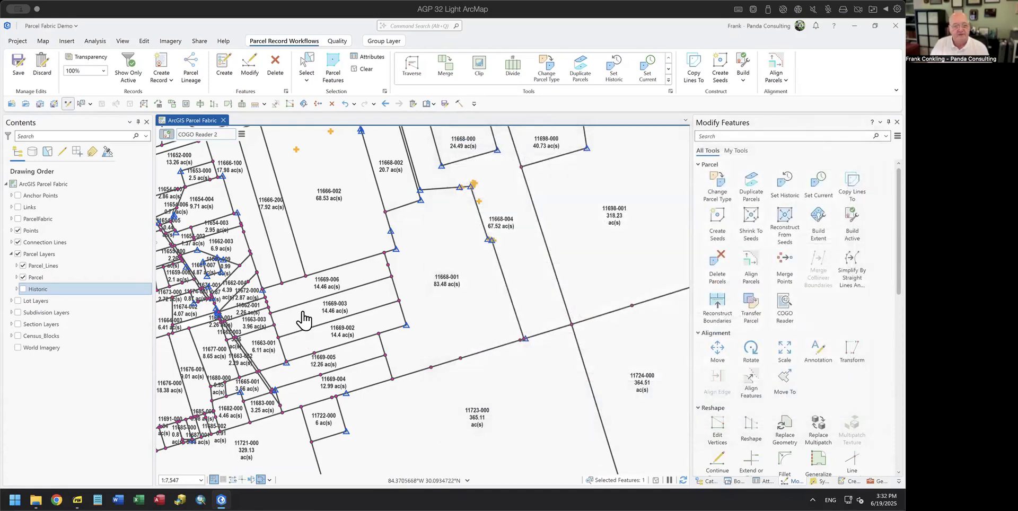
Step: Pan and zoom the map while switching vertex and node display on, then off
drag(291, 325, 524, 289)
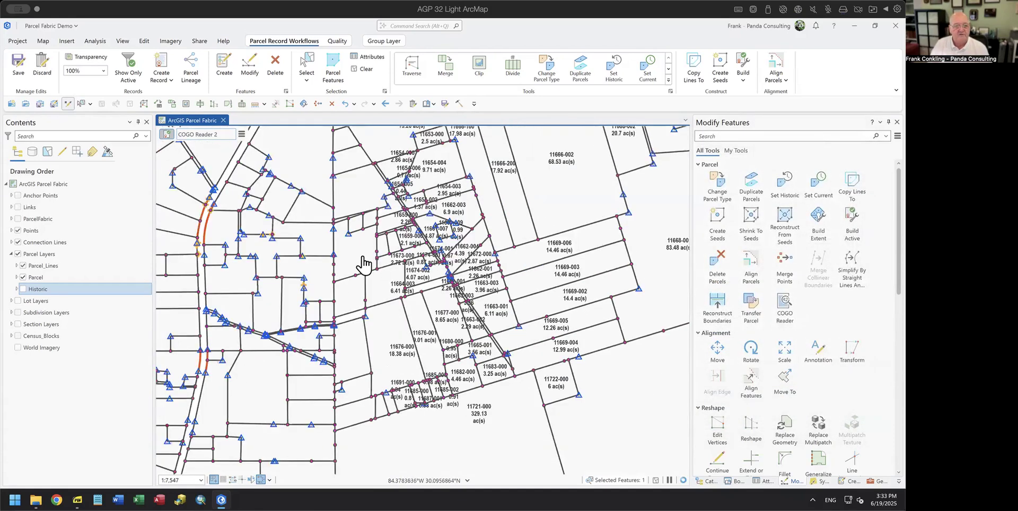
scroll(229, 265, up, 4)
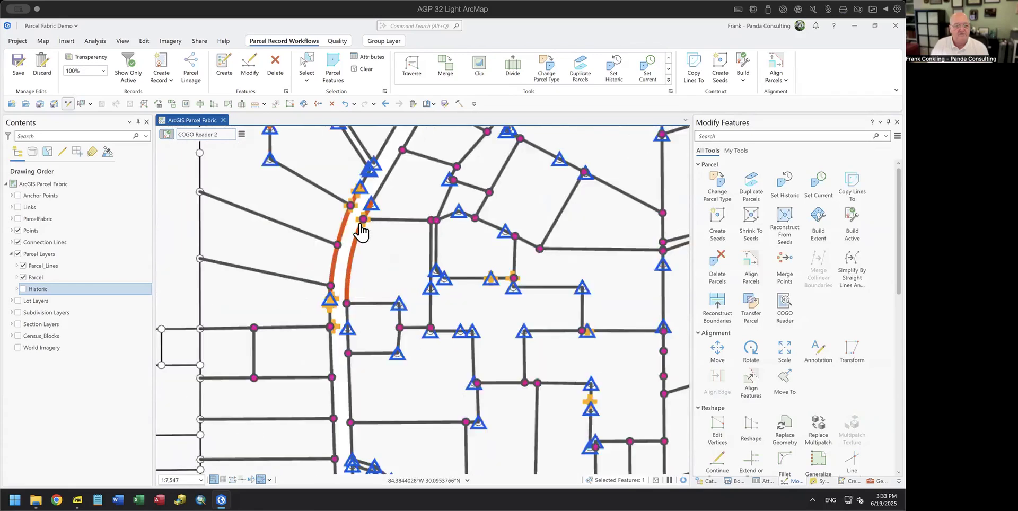
scroll(346, 341, down, 3)
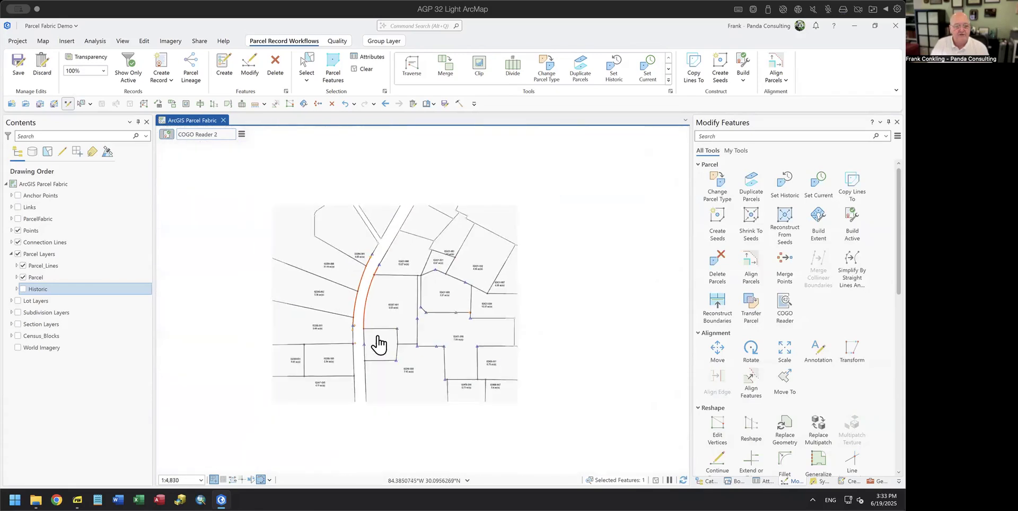
click(260, 481)
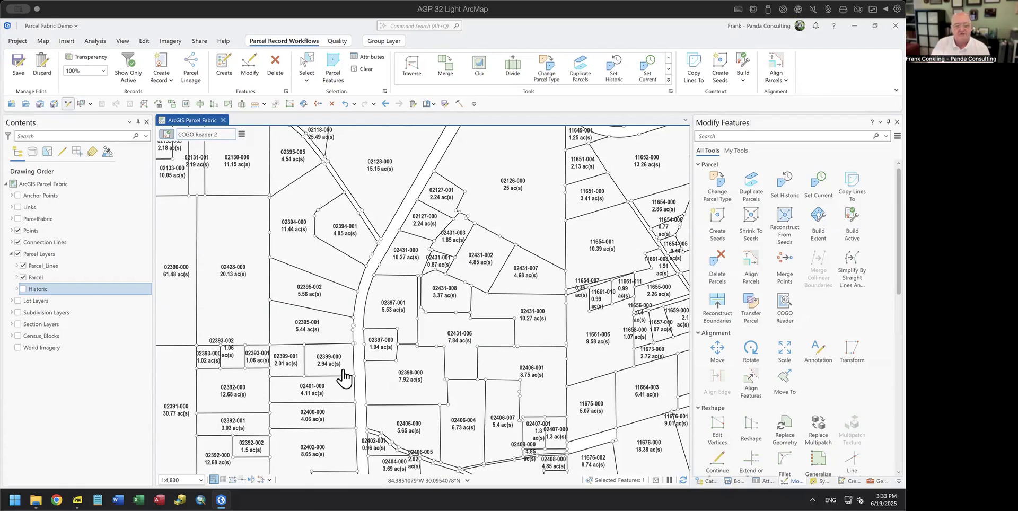
click(261, 480)
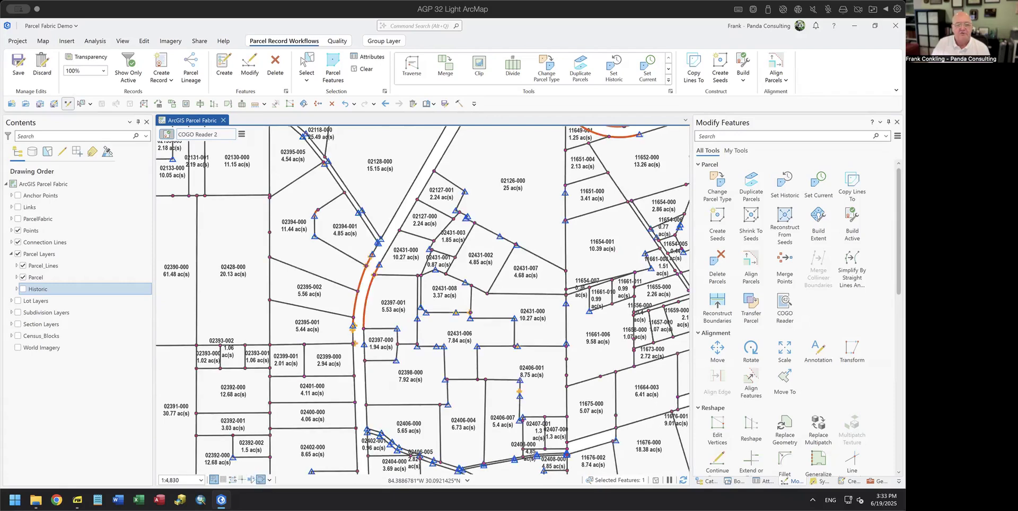
drag(517, 363, 382, 234)
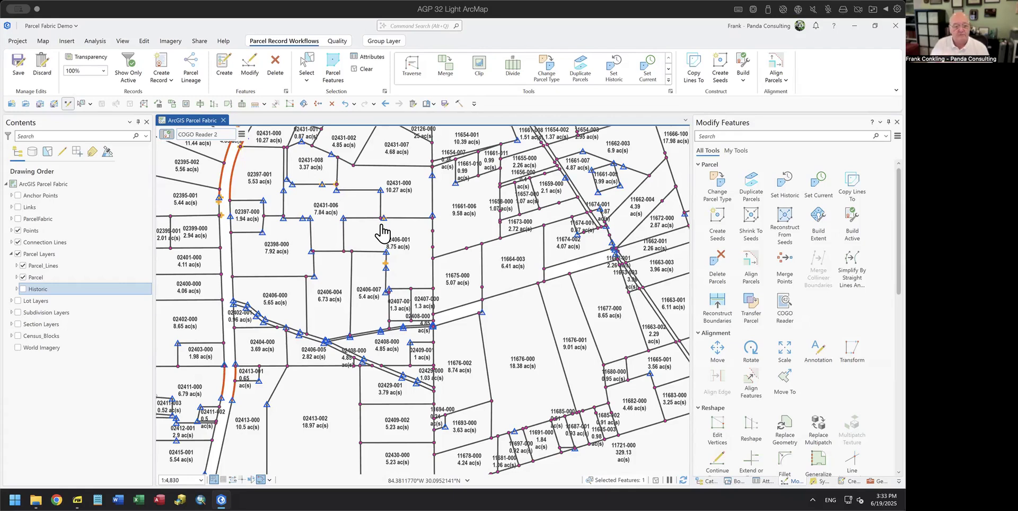
click(261, 479)
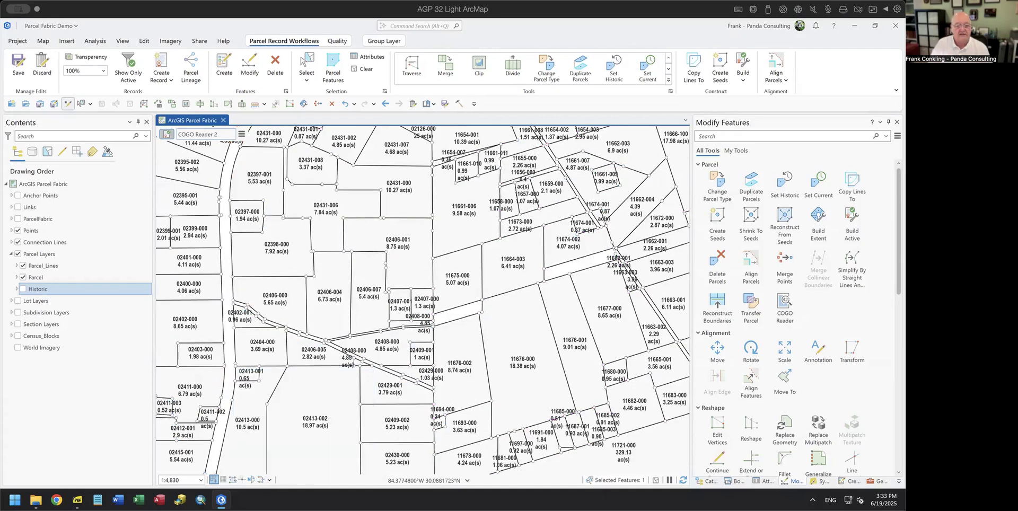
Step: Move to the parcels around 02410-000 and preview vertices and nodes before switching them off
scroll(523, 398, down, 3)
drag(523, 398, 398, 288)
scroll(308, 405, up, 3)
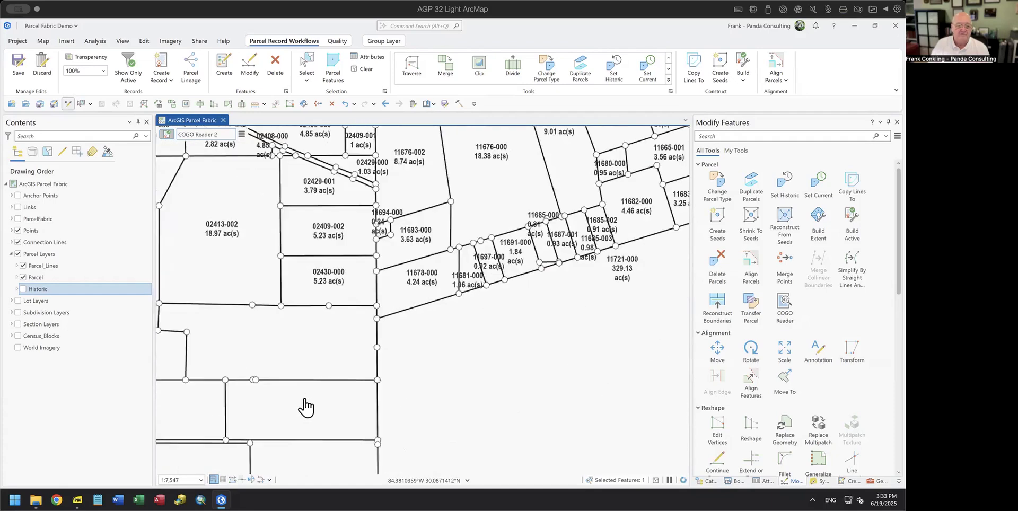
drag(301, 412, 471, 346)
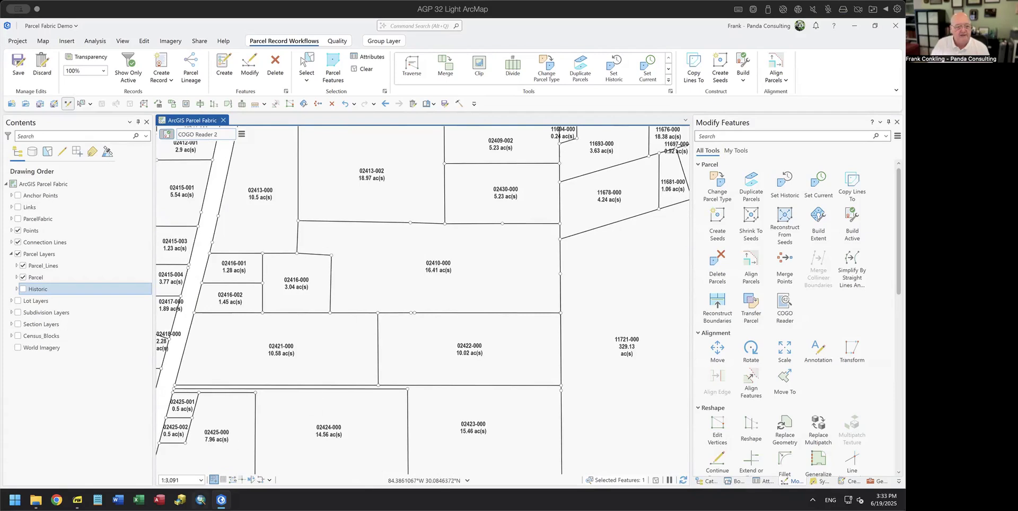
click(261, 480)
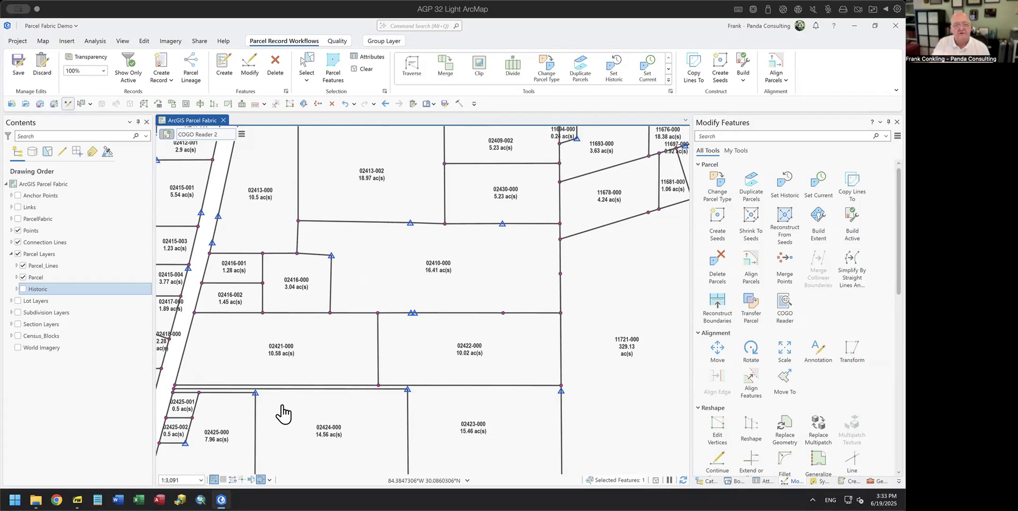
click(259, 481)
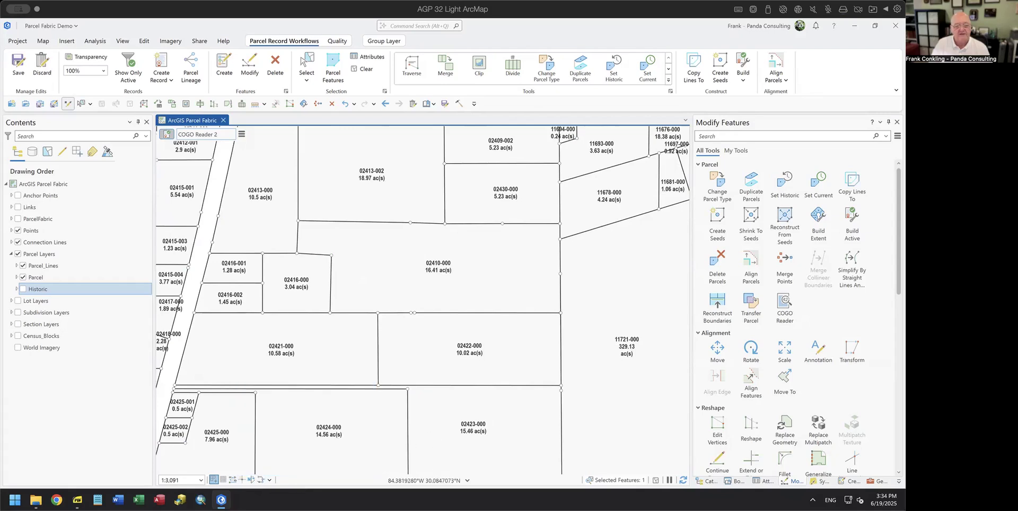
Step: In the PDF viewer, go to slide 5 and highlight the first bullet about unconnected points
mouse_move(77, 499)
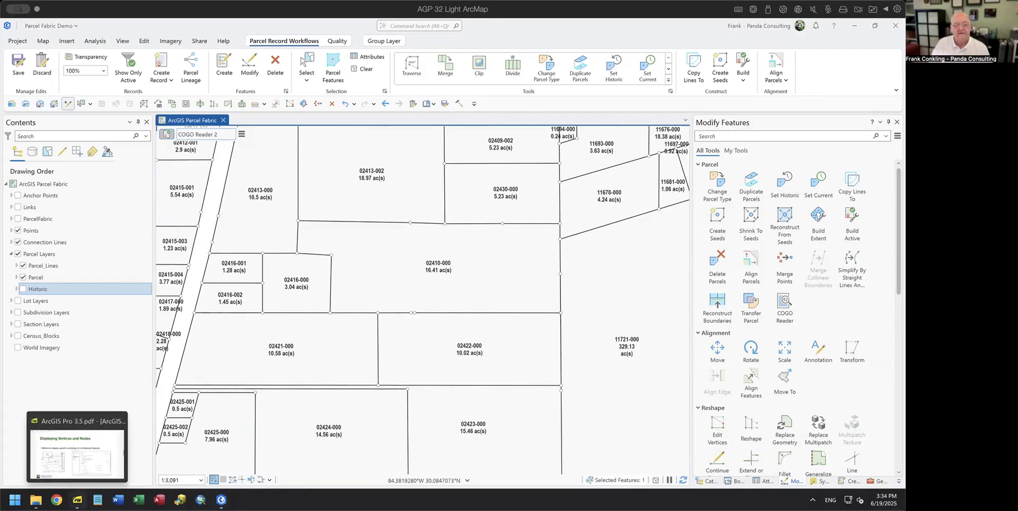
click(79, 461)
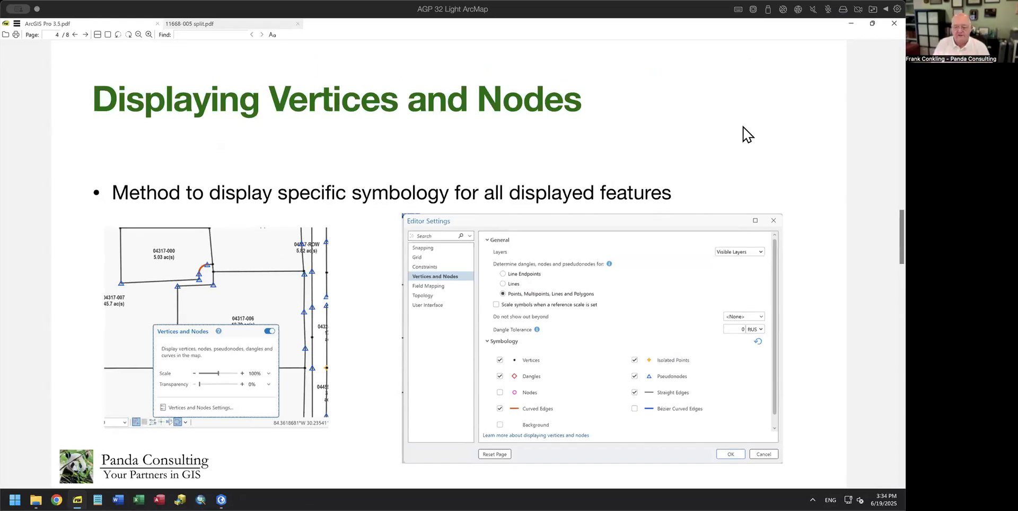
key(Page_Down)
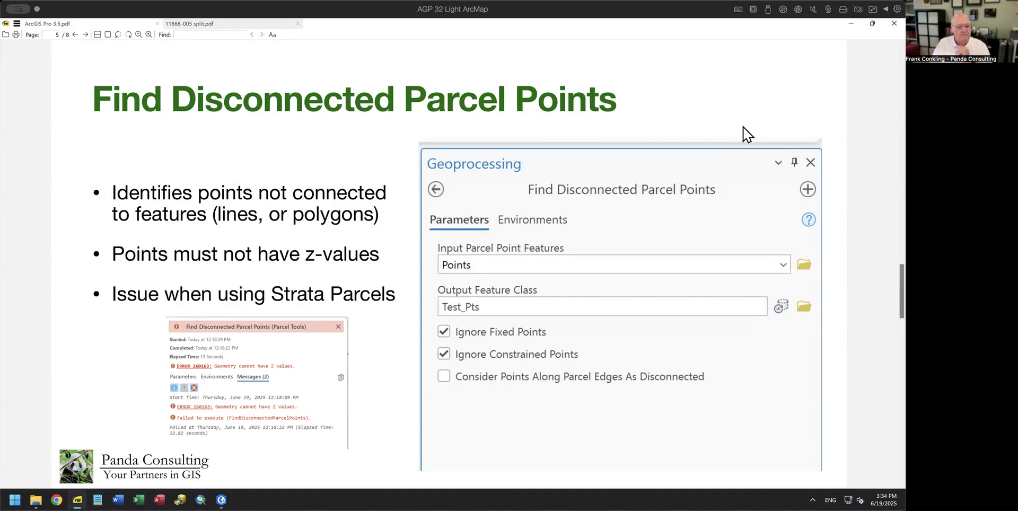
drag(112, 192, 390, 218)
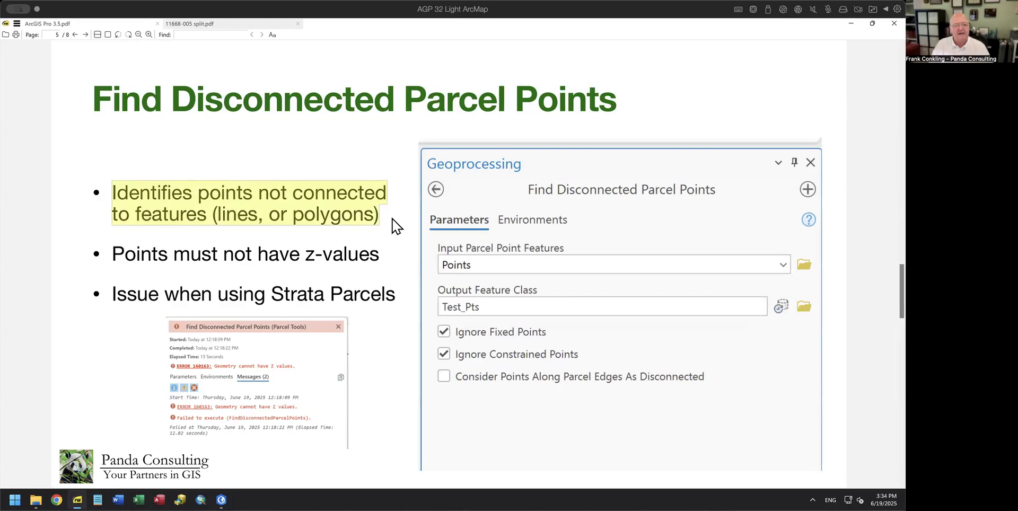
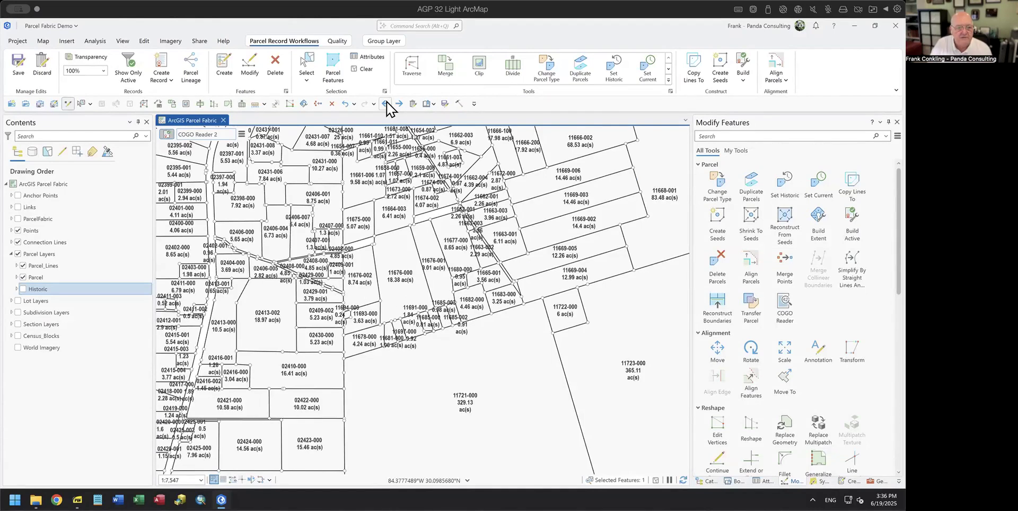
Step: Return to the earlier extent at parcel 11668-004 and turn on the Historic parcels layer
click(387, 105)
click(387, 104)
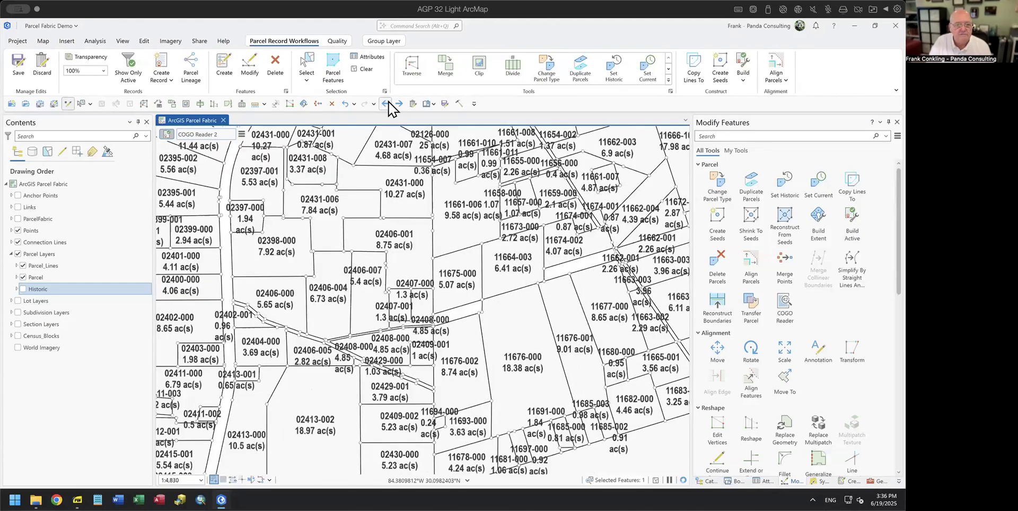
click(388, 104)
click(387, 104)
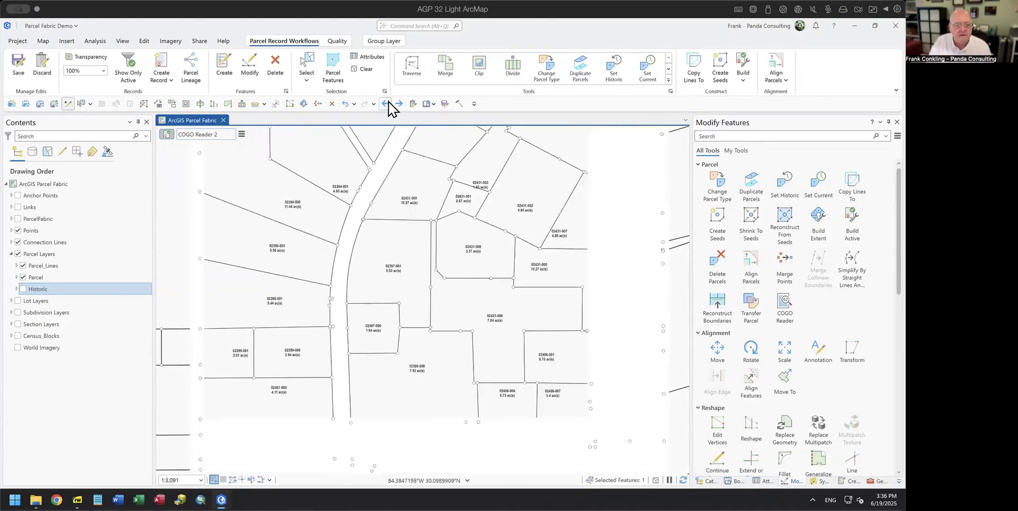
click(388, 104)
click(387, 104)
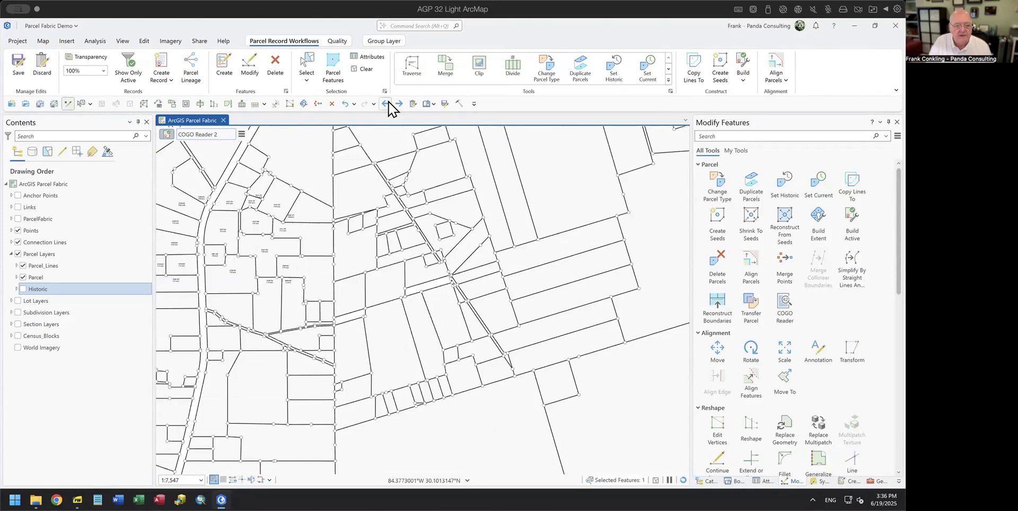
click(388, 104)
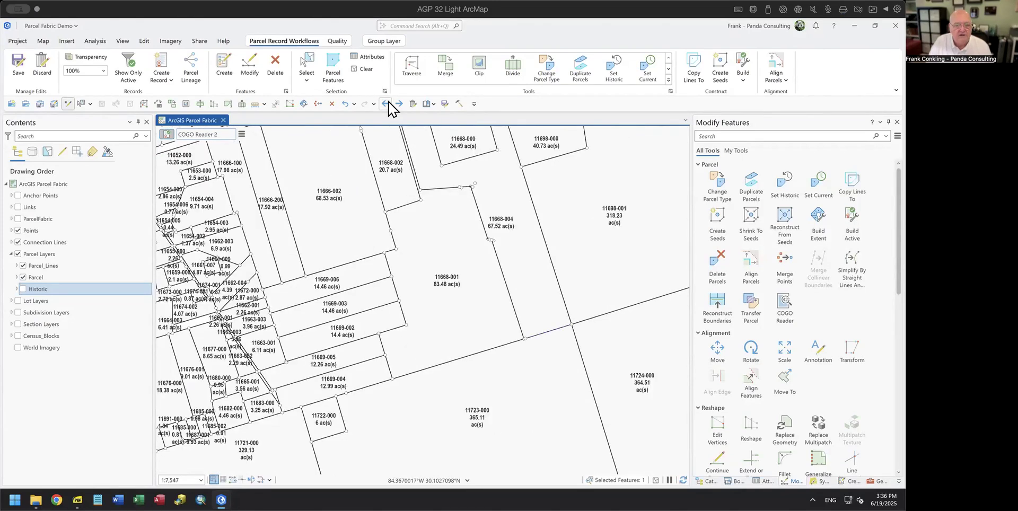
scroll(484, 201, up, 10)
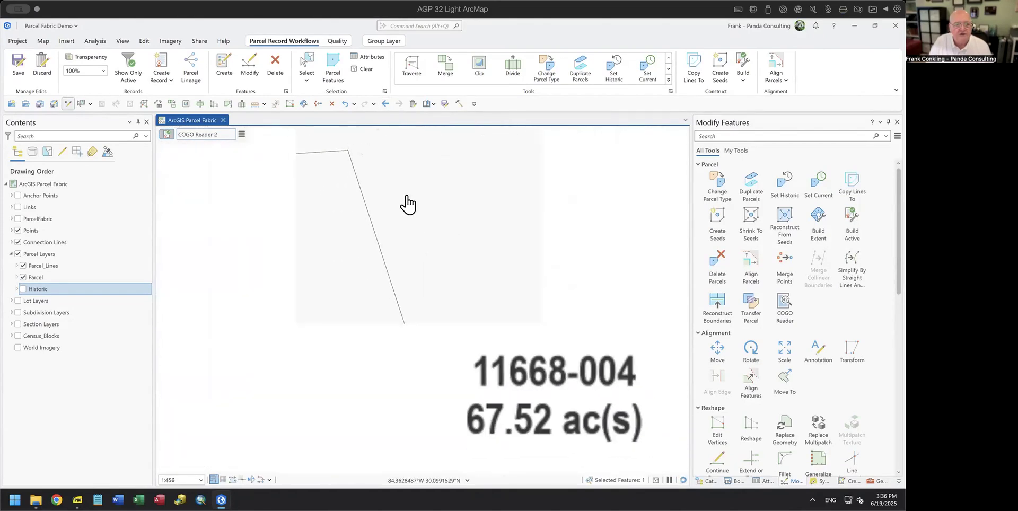
scroll(427, 232, down, 3)
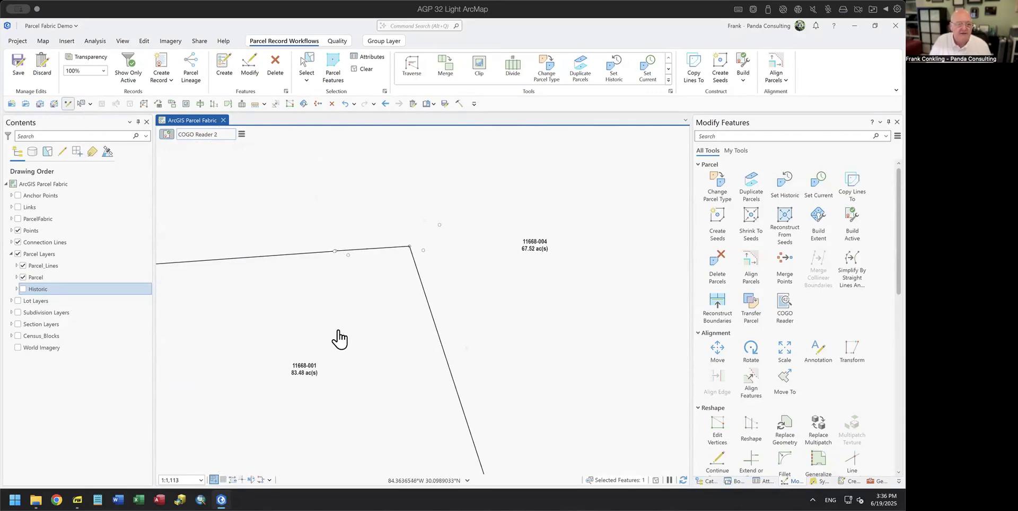
click(22, 289)
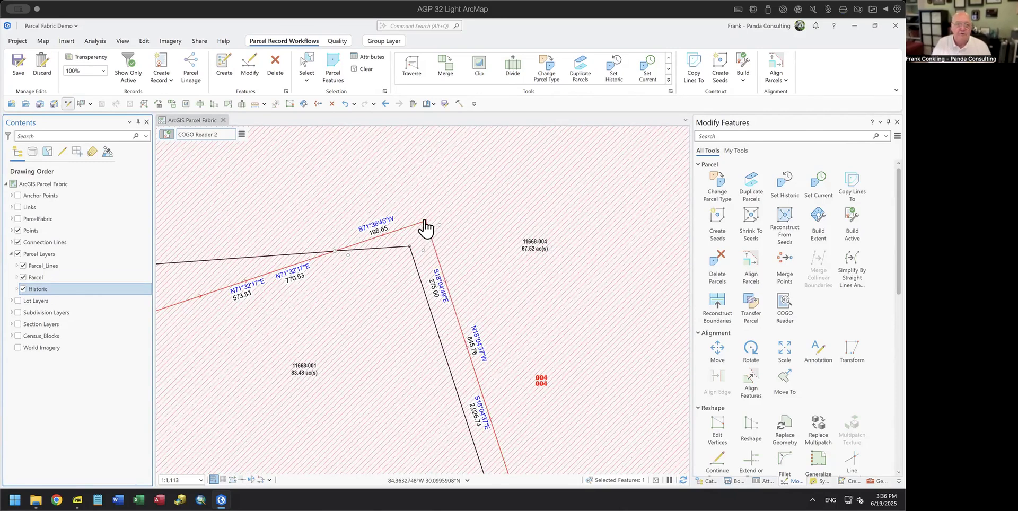
Step: Turn on and expand the Lot, Subdivision and Section layer groups, including Section Historic
click(17, 300)
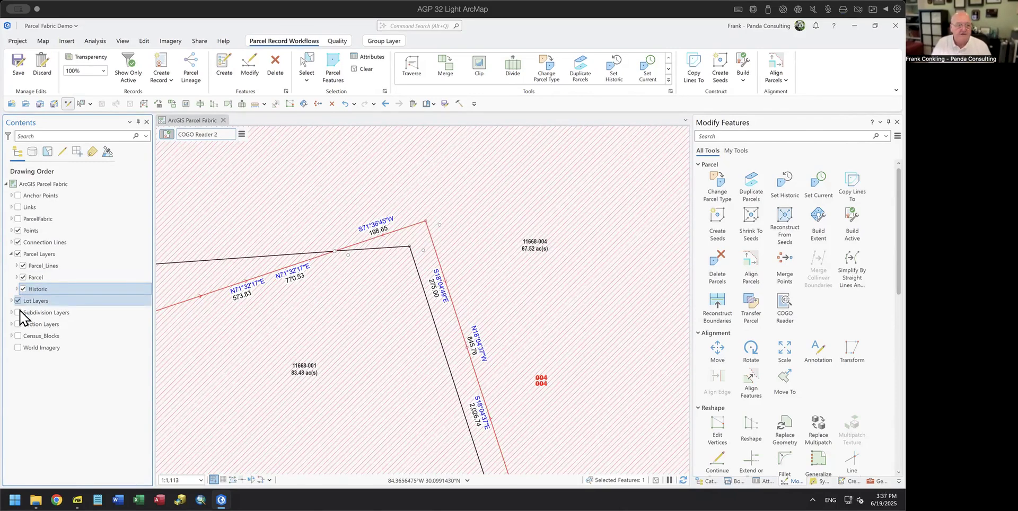
click(11, 300)
click(18, 347)
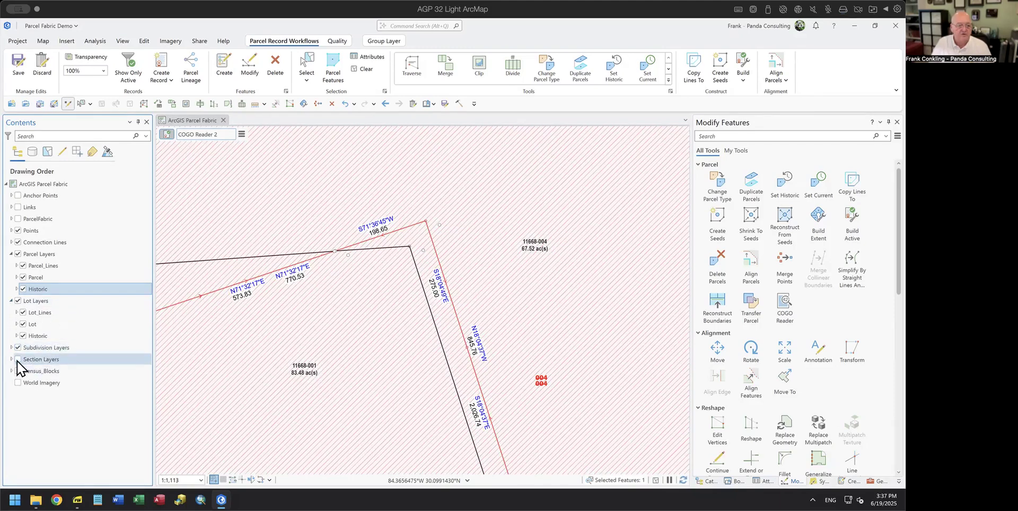
click(18, 359)
click(11, 359)
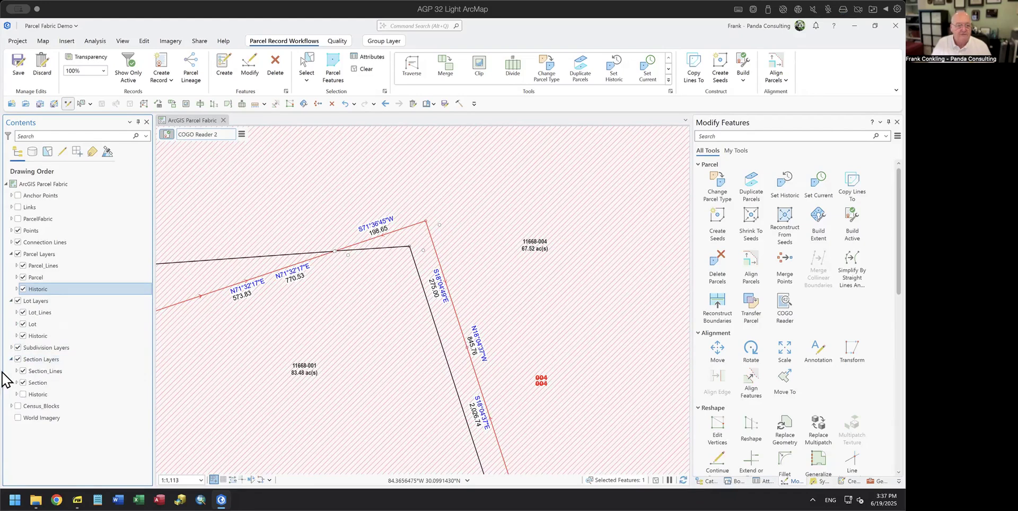
click(23, 394)
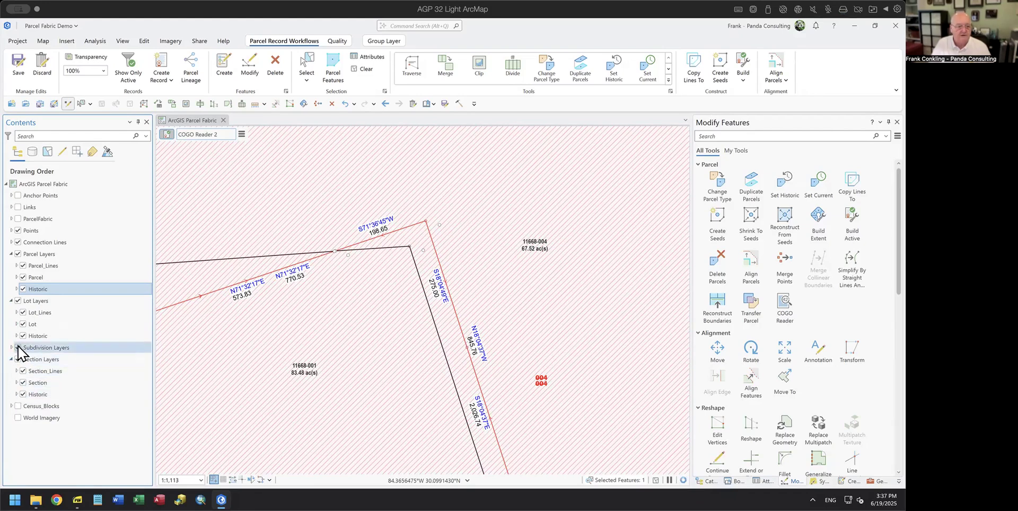
click(11, 348)
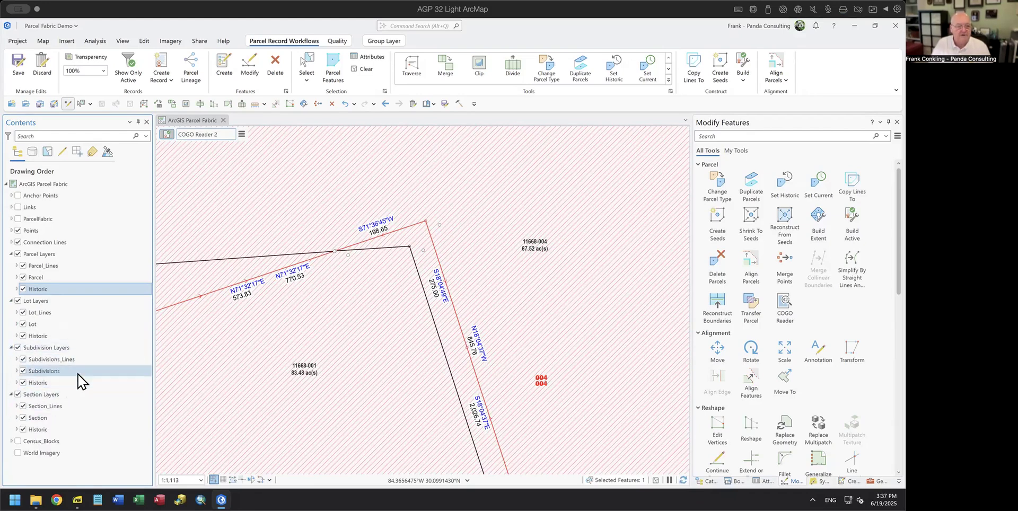
Step: Select the parcel point next to parcel 11668-004 on the map
scroll(480, 294, down, 3)
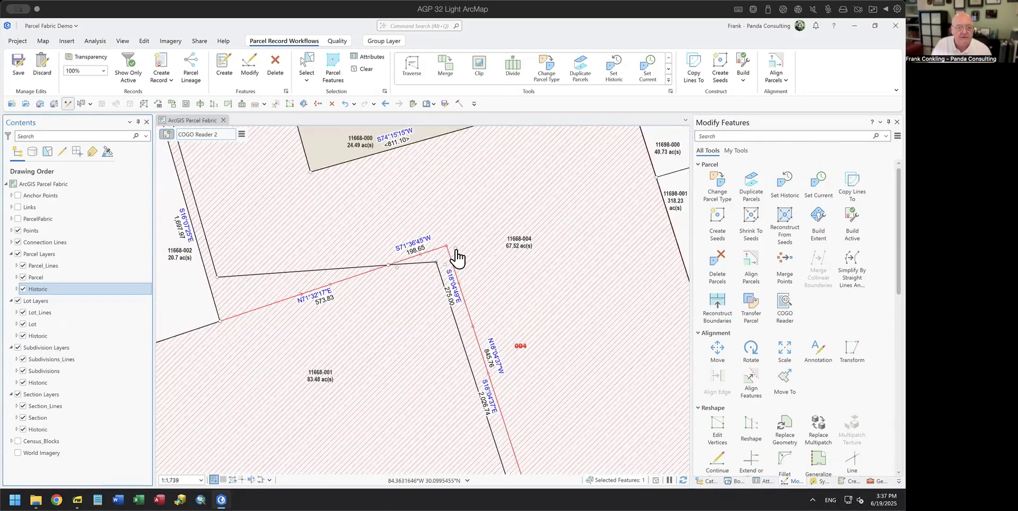
scroll(454, 280, up, 3)
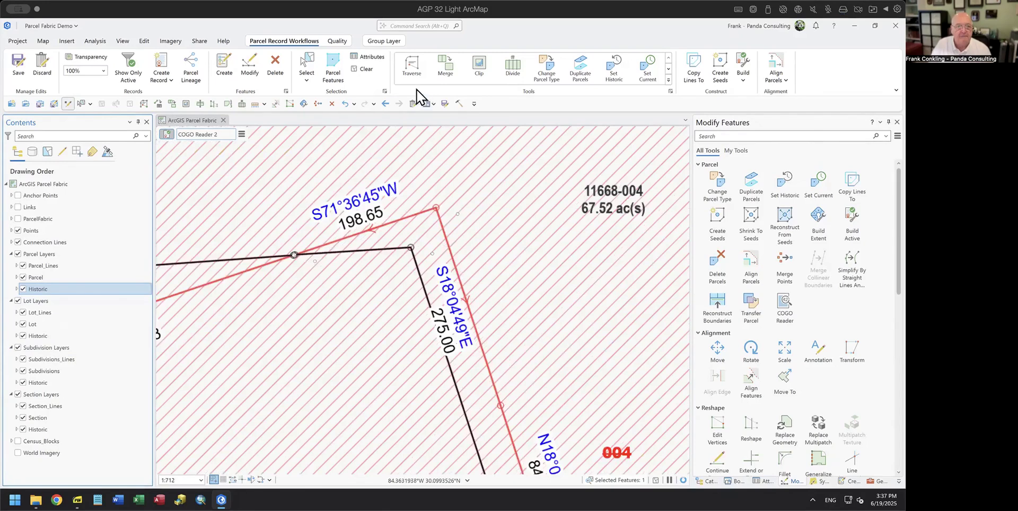
click(307, 66)
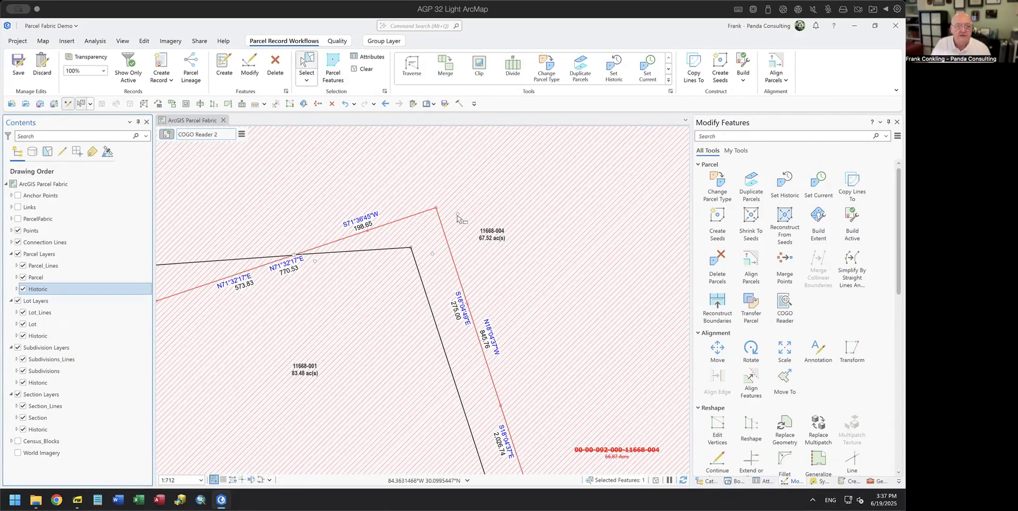
click(457, 215)
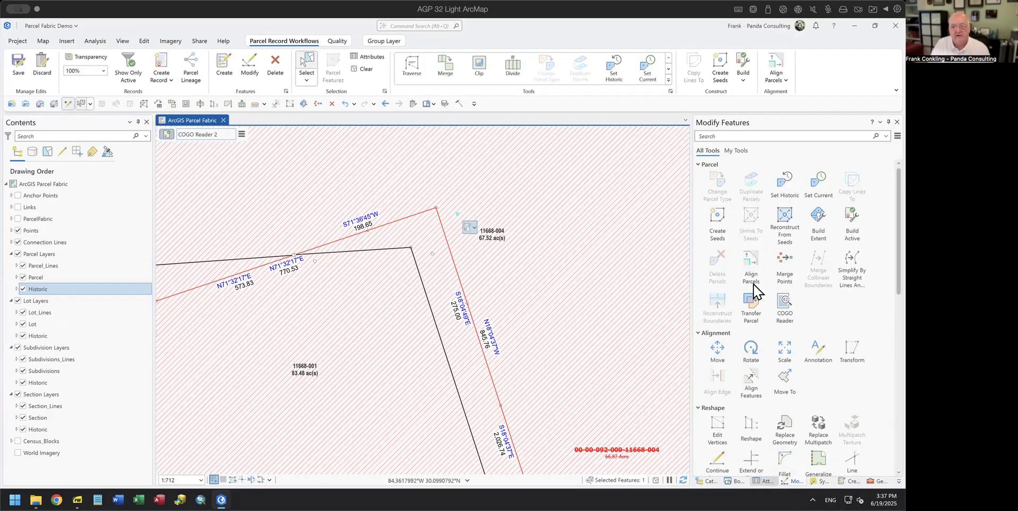
Step: Inspect point 117741's attributes, including its Created By Record value
click(722, 181)
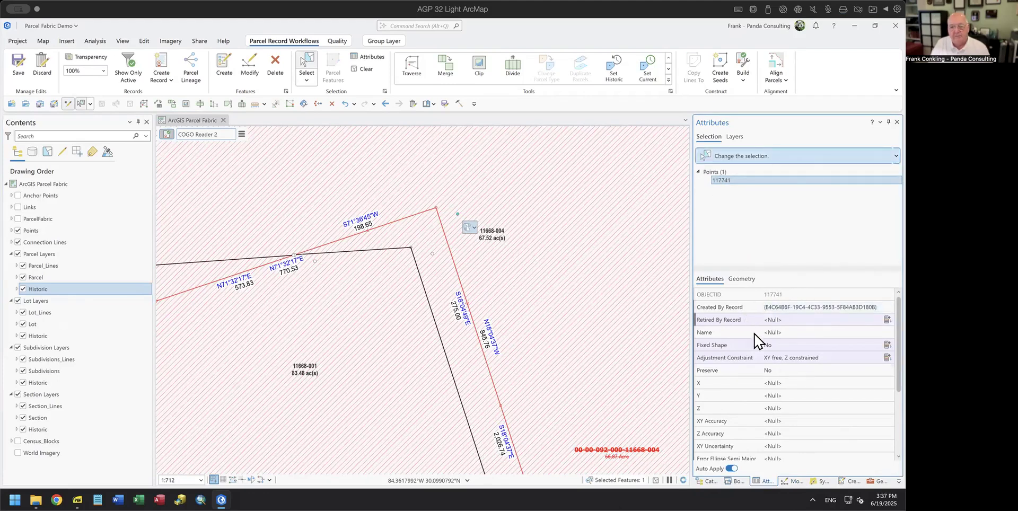
click(784, 308)
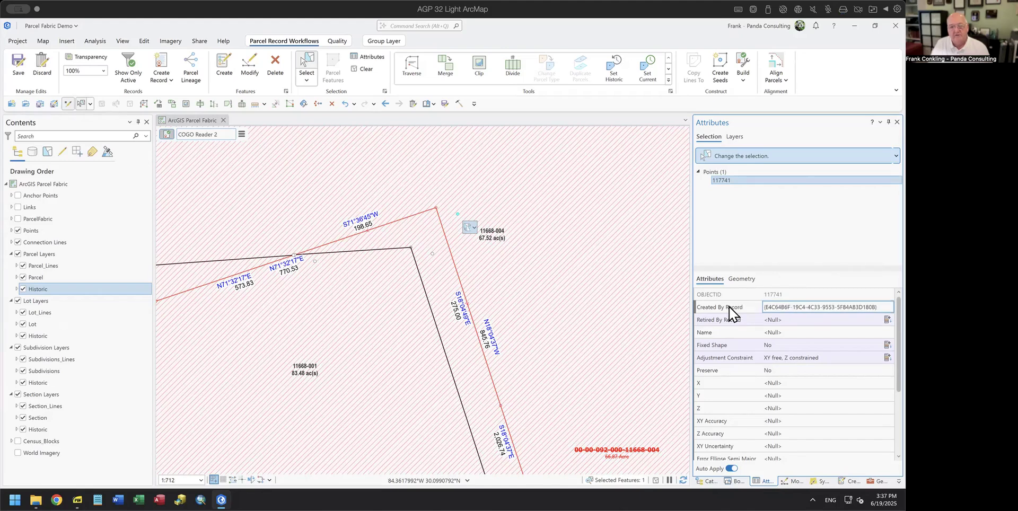
click(699, 171)
click(699, 171)
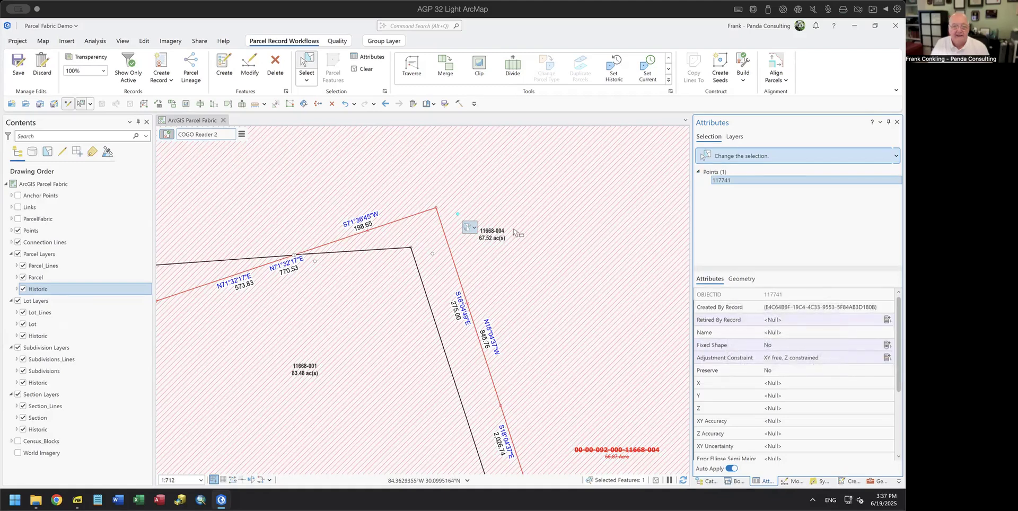
Step: Make ORB 1183 pg 563 the active record and zoom to its parcels
click(242, 134)
click(318, 174)
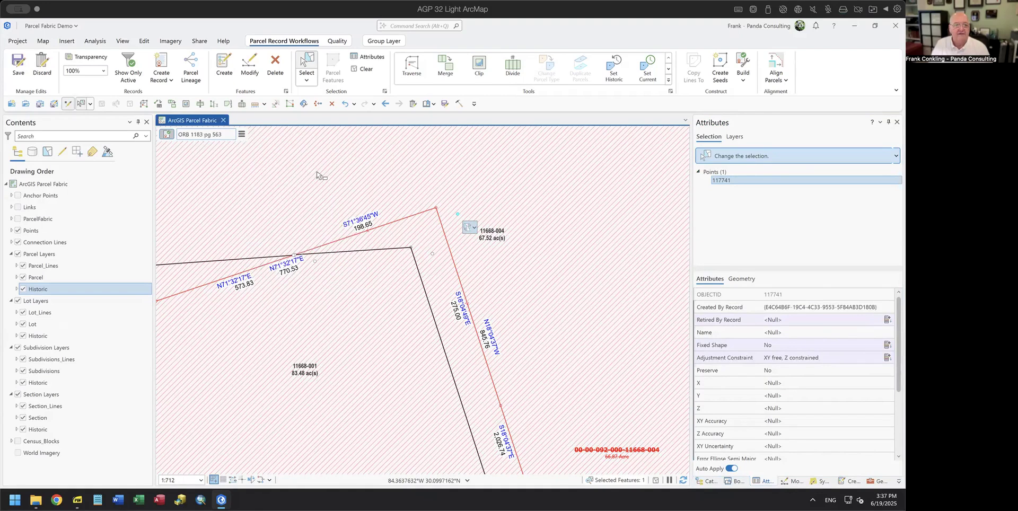
click(242, 135)
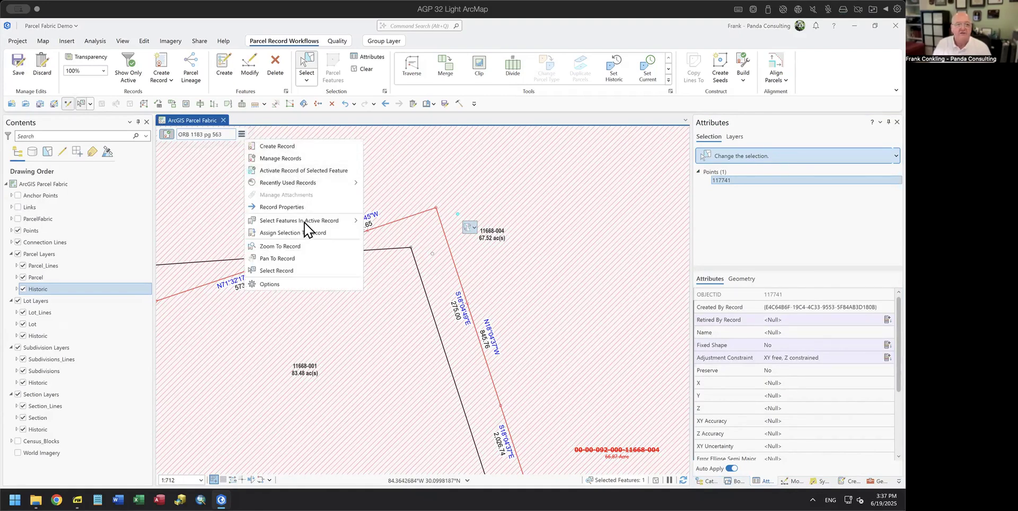
click(303, 247)
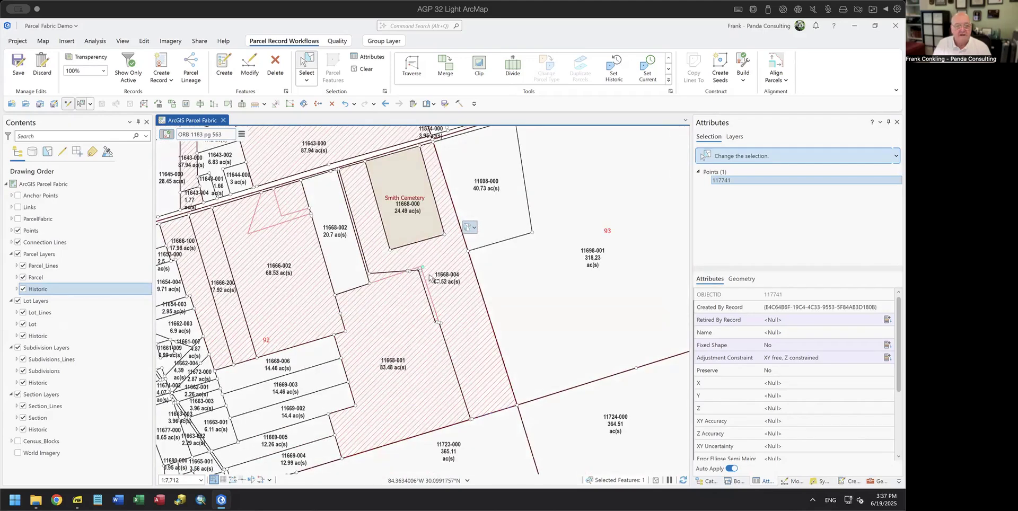
scroll(429, 277, up, 3)
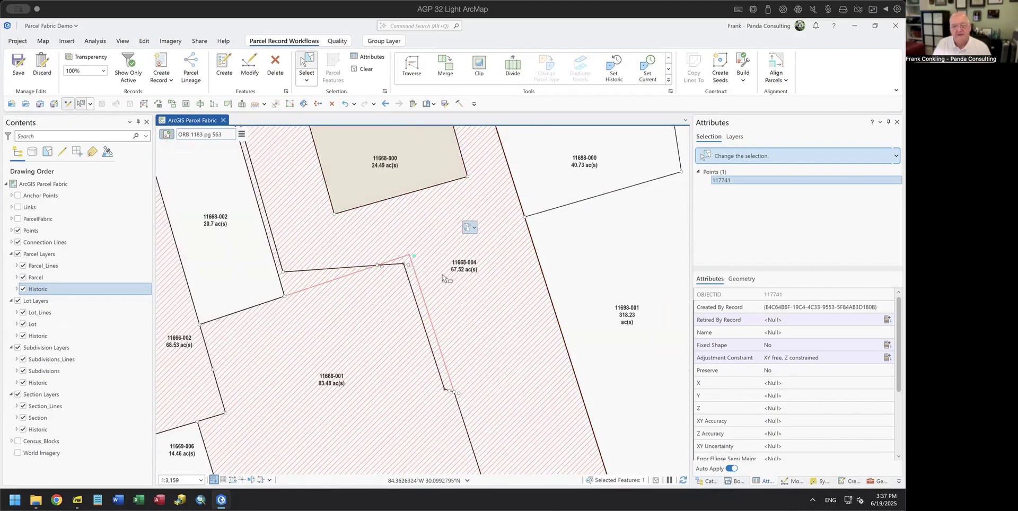
Step: Clear the point selection
click(363, 69)
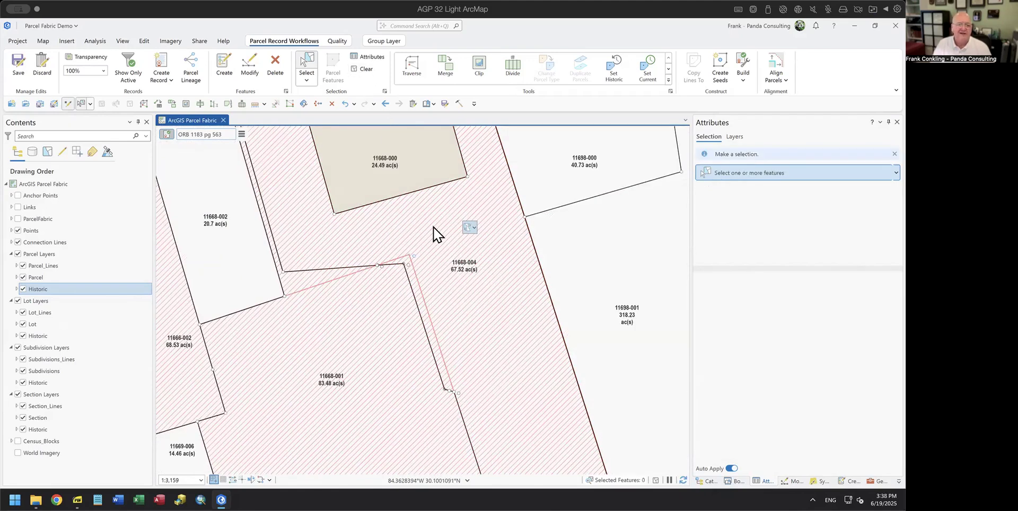
scroll(434, 234, down, 3)
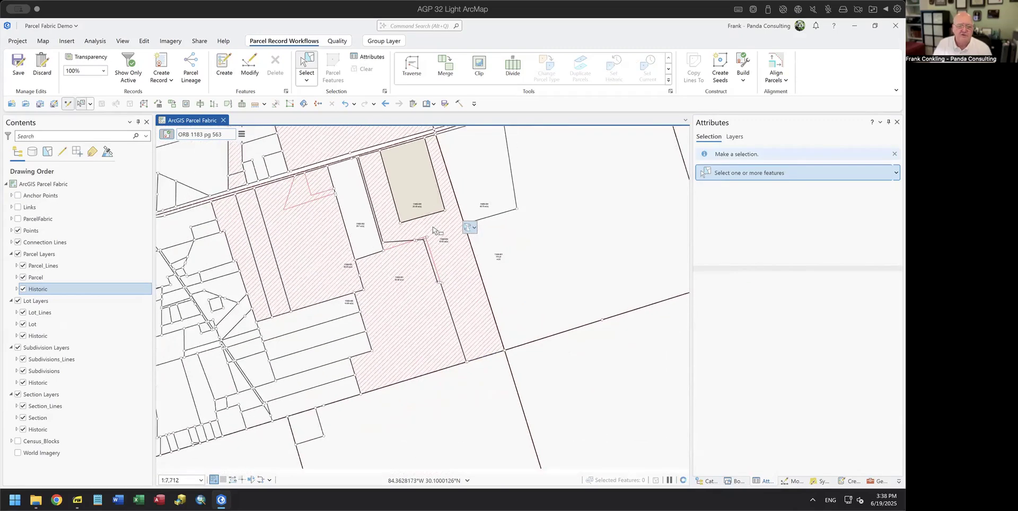
scroll(434, 231, down, 2)
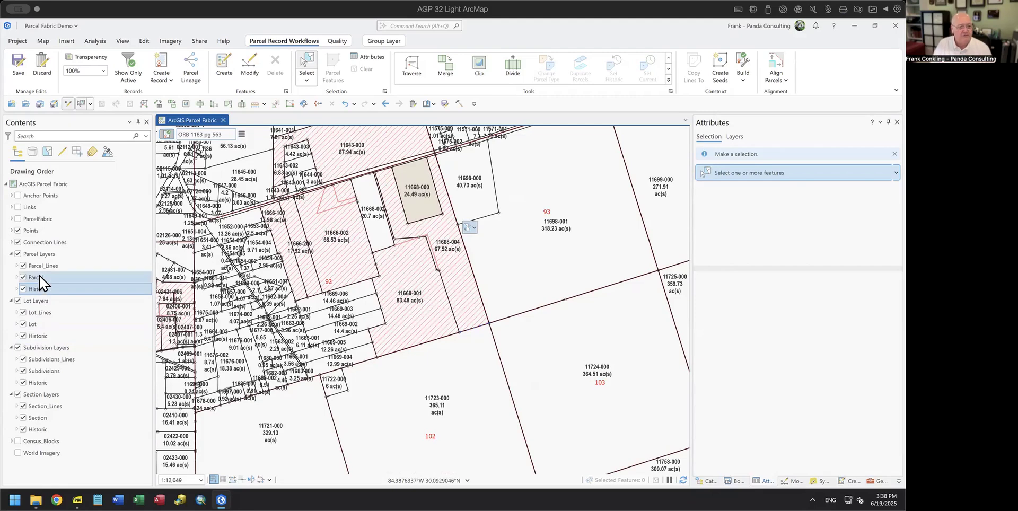
Step: Review the Points layer's Preserve calculation rule and empty validation rules, then close the view
right_click(41, 236)
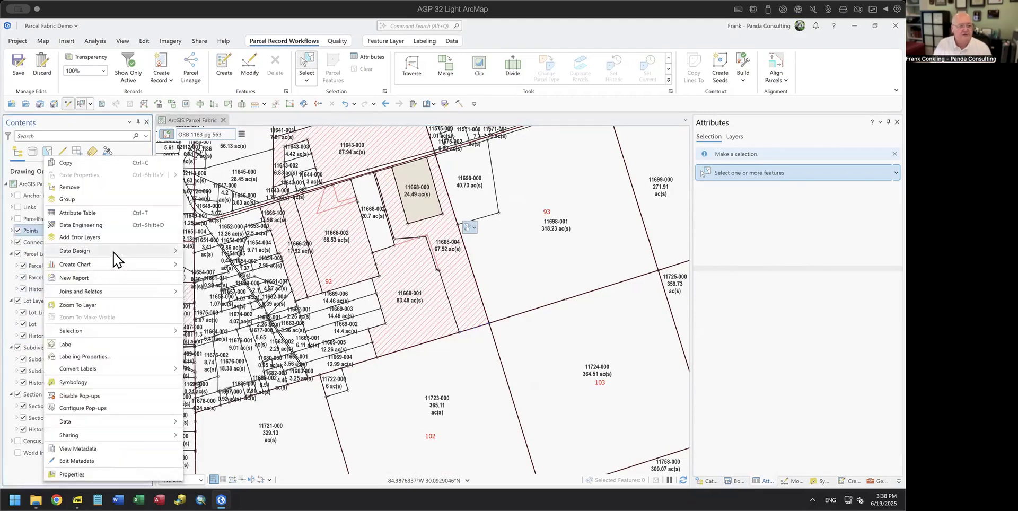
mouse_move(114, 251)
click(220, 291)
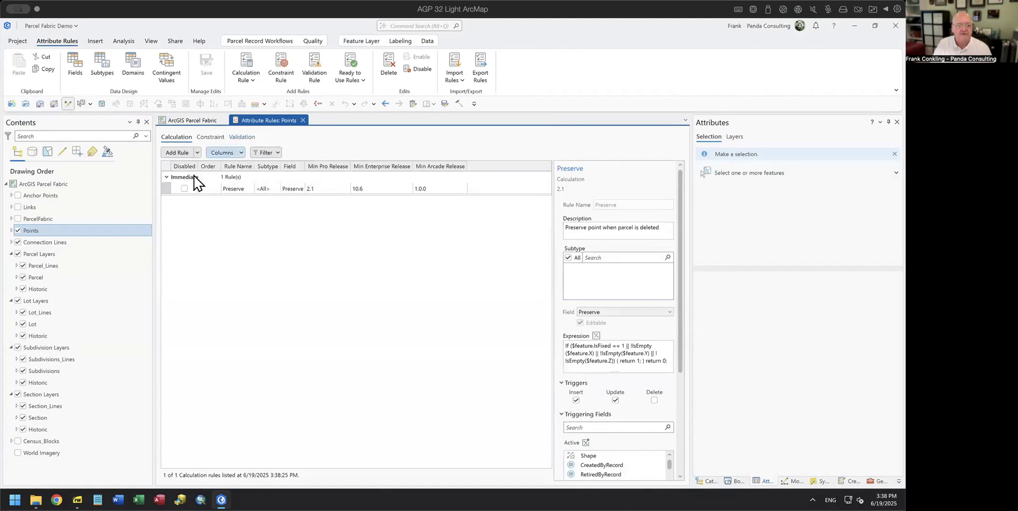
click(165, 189)
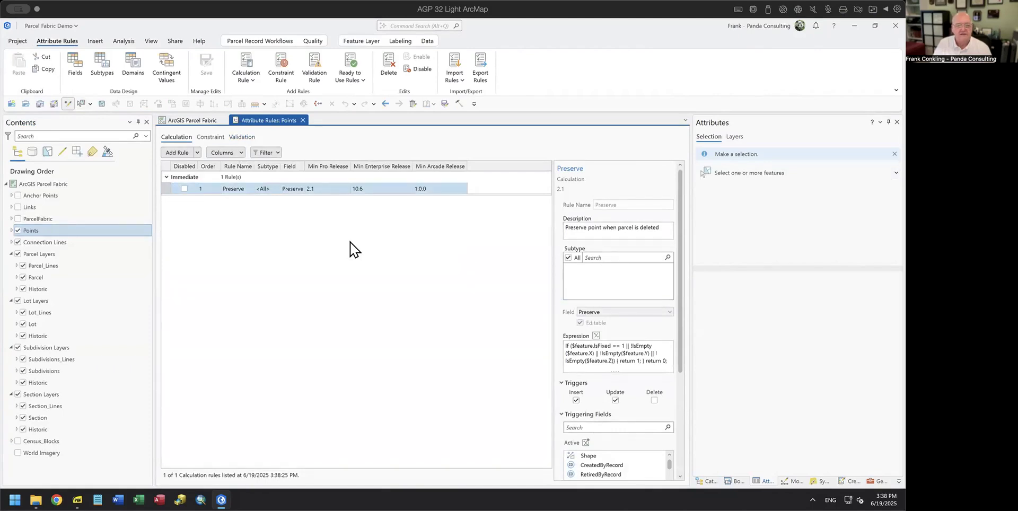
click(243, 138)
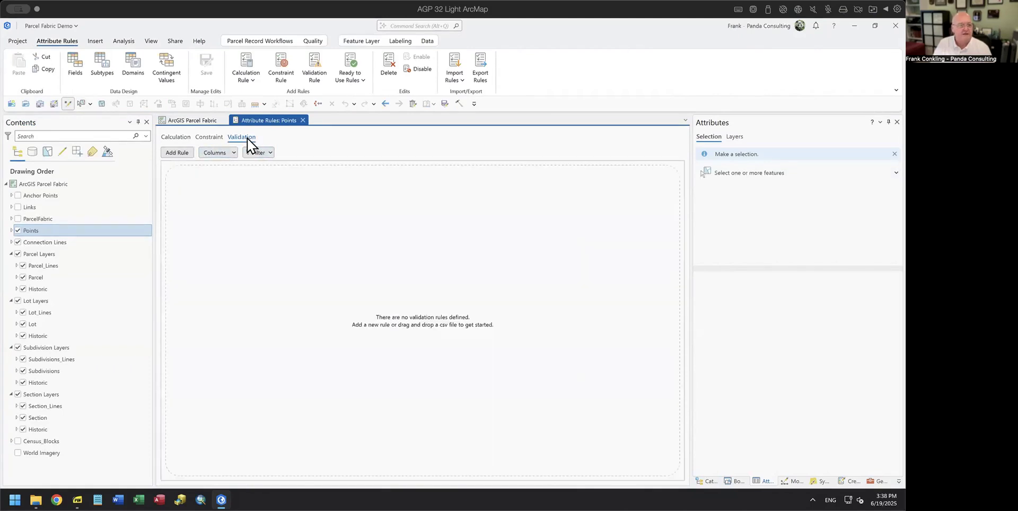
click(303, 121)
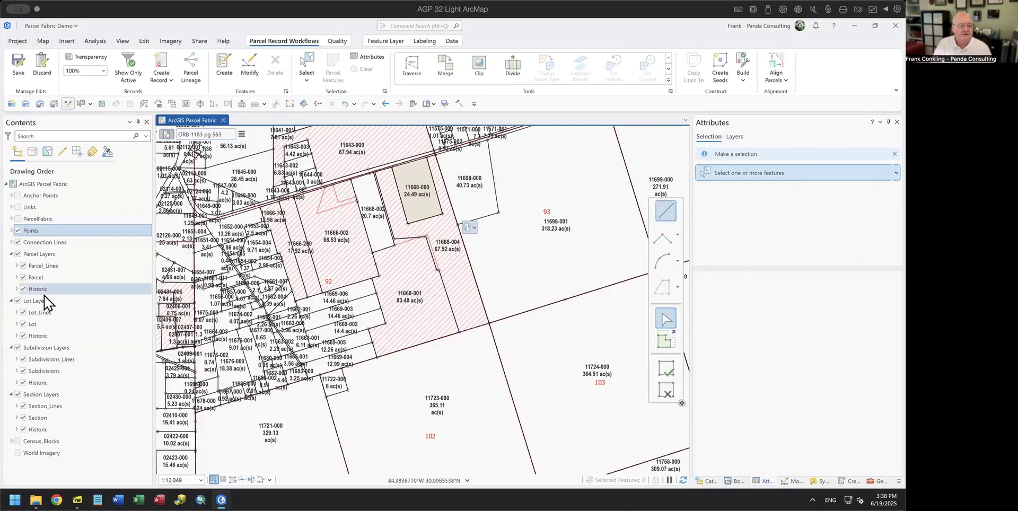
Step: Review the Parcel layer's MUST HAVE A RECORD validation rule, then close its Attribute Rules view
right_click(45, 278)
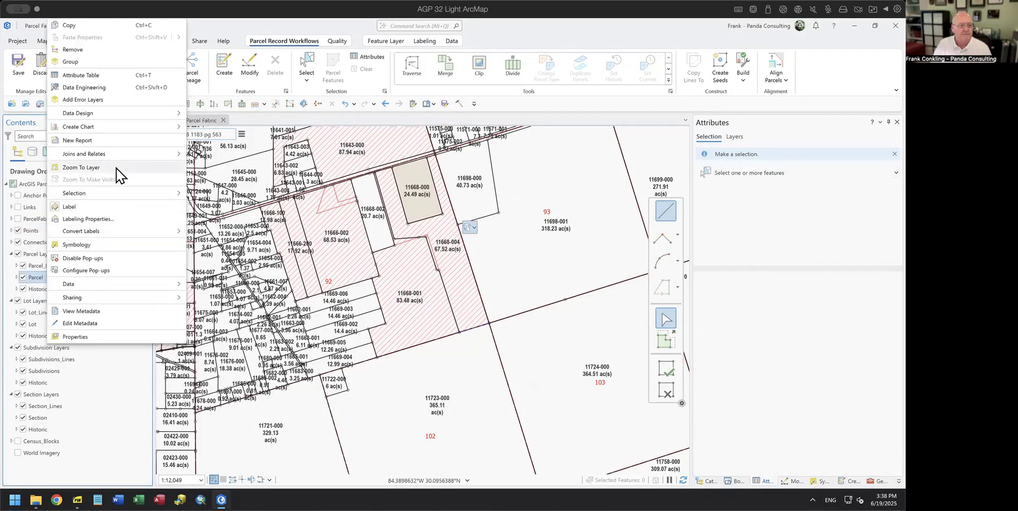
mouse_move(160, 113)
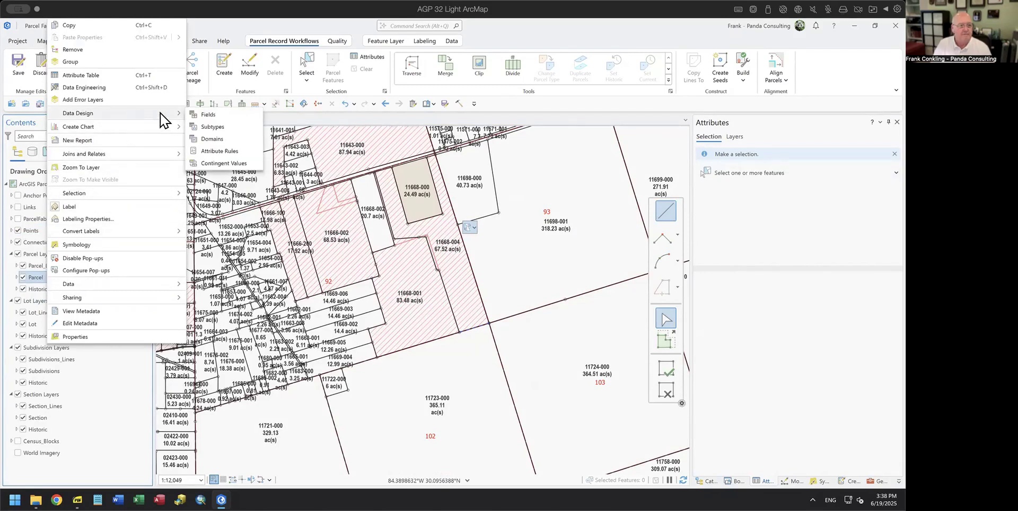
click(215, 151)
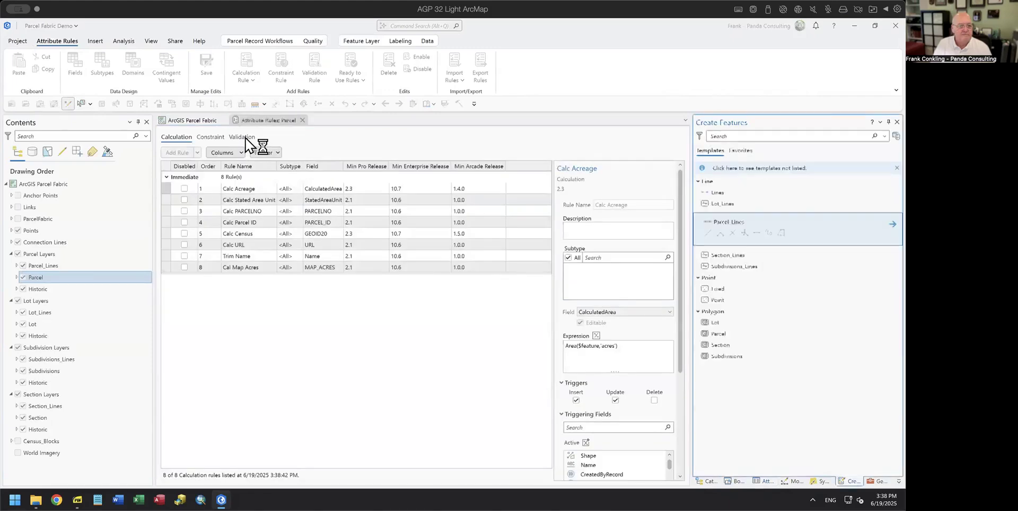
click(244, 137)
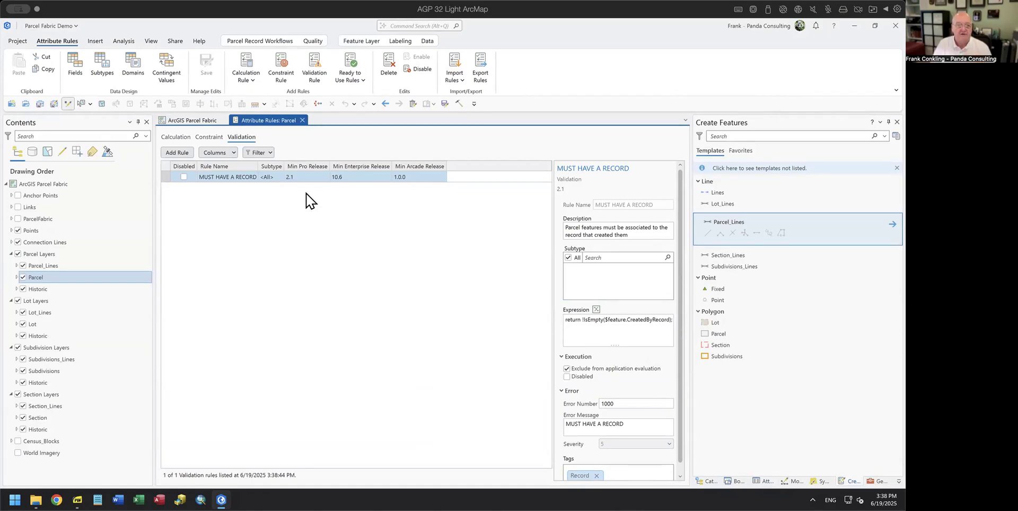
click(302, 120)
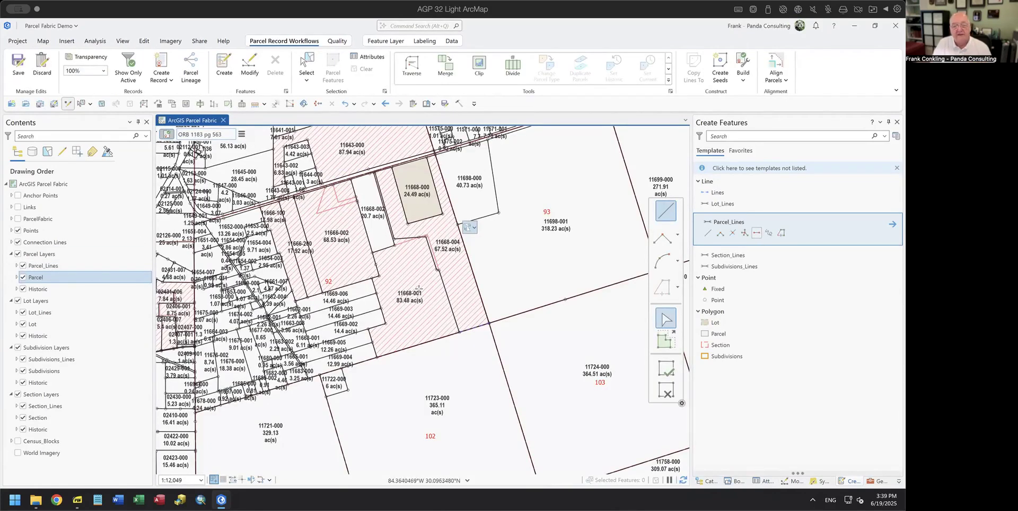
Step: Uncheck the Historic, Lot Layers, Subdivision Layers and Section Layers entries in Contents
click(23, 289)
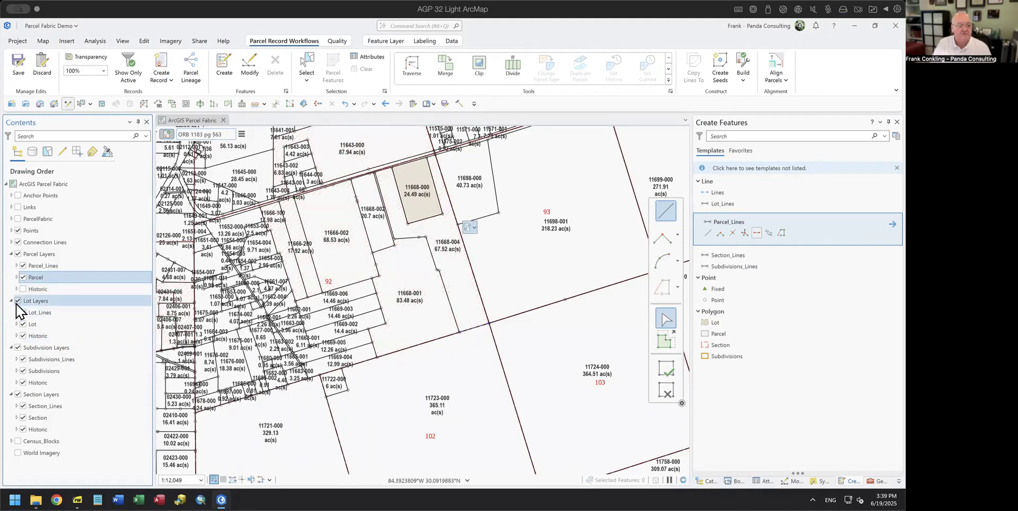
click(18, 301)
click(18, 347)
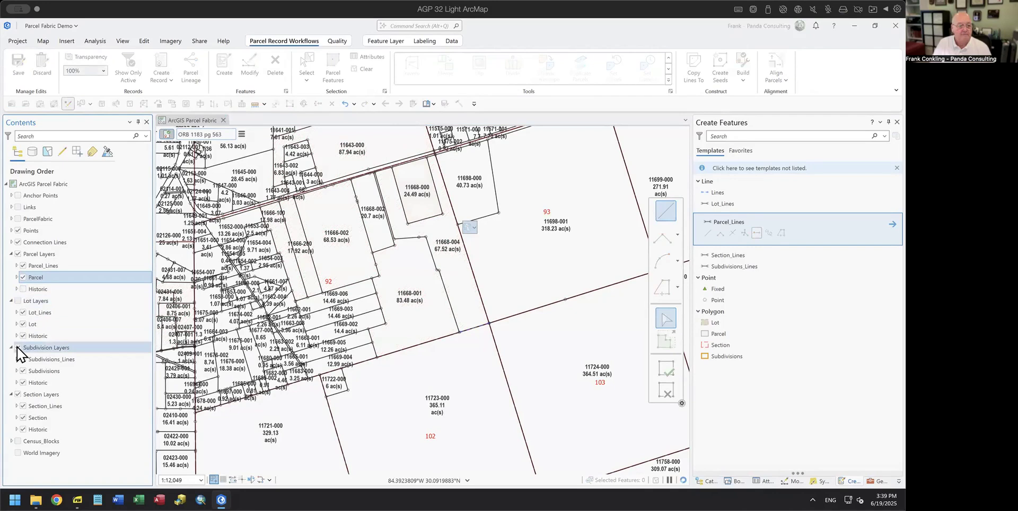
click(24, 396)
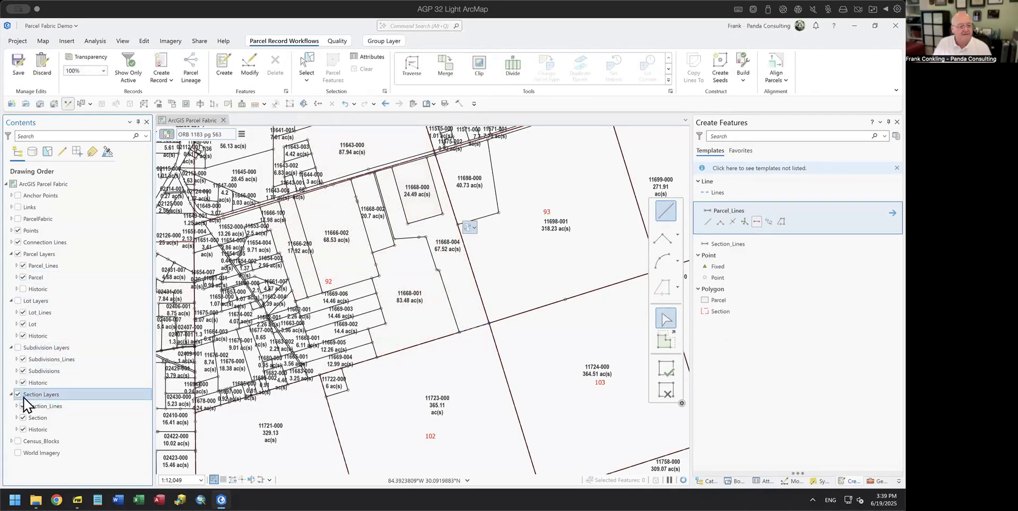
click(17, 395)
Step: Highlight the z-values and Strata Parcels lines on the slide, then advance to slide 6
click(77, 500)
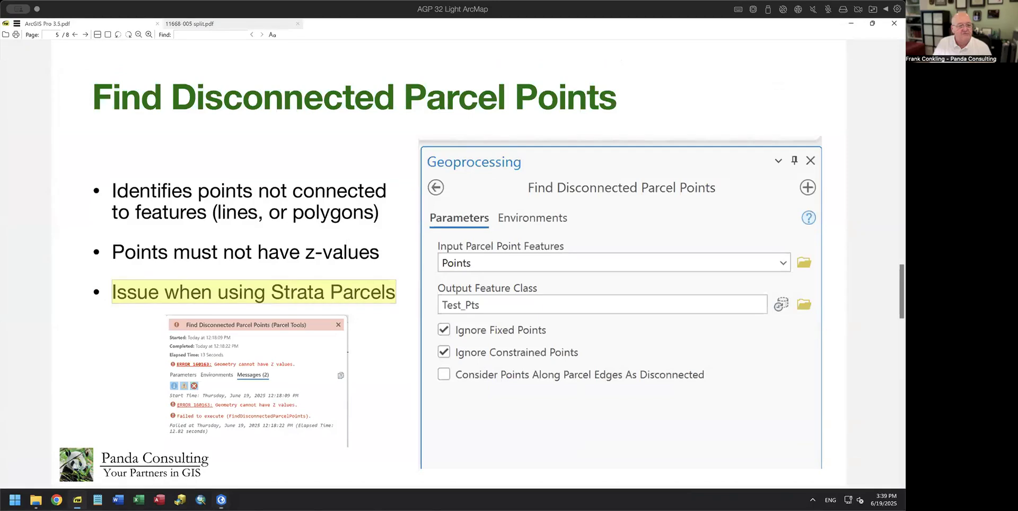
click(130, 319)
drag(113, 251, 402, 243)
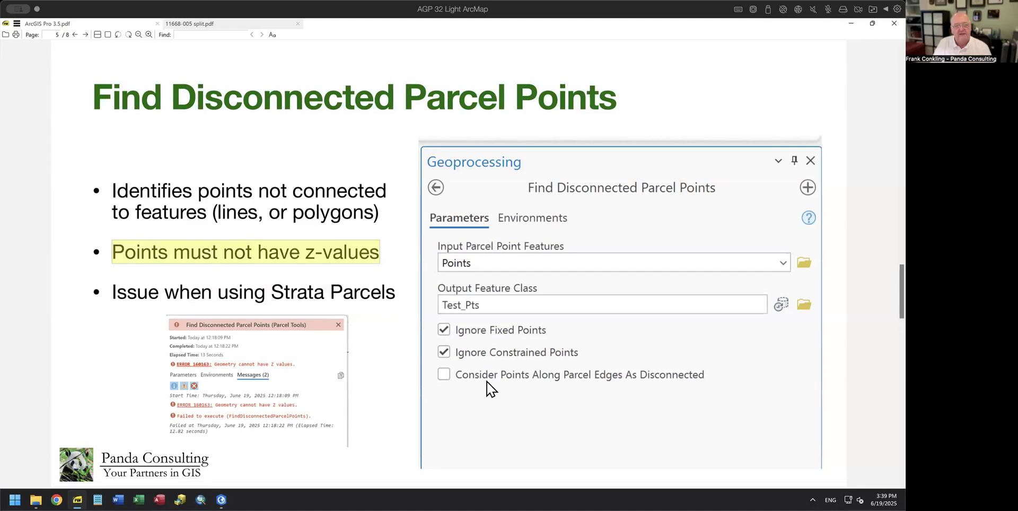
click(379, 325)
drag(114, 294, 400, 292)
click(386, 329)
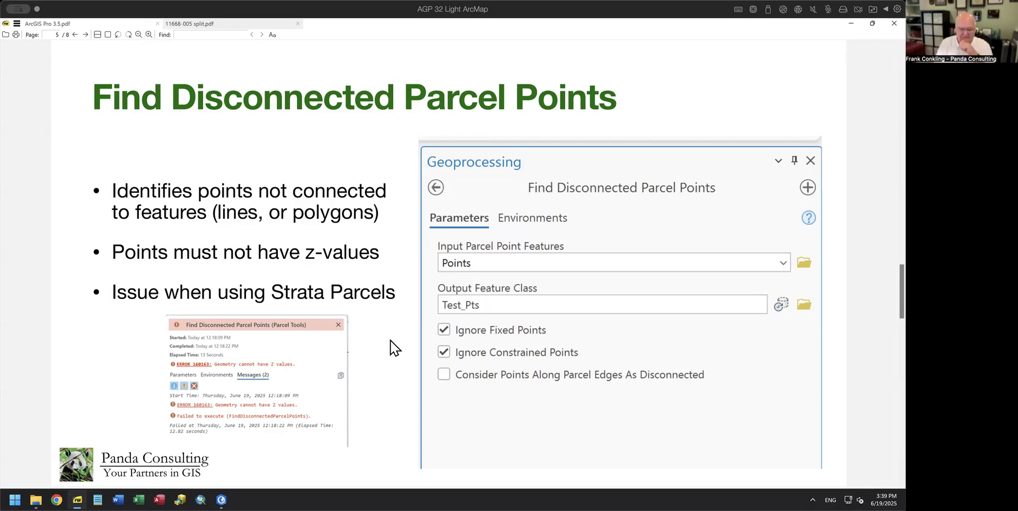
key(Page_Down)
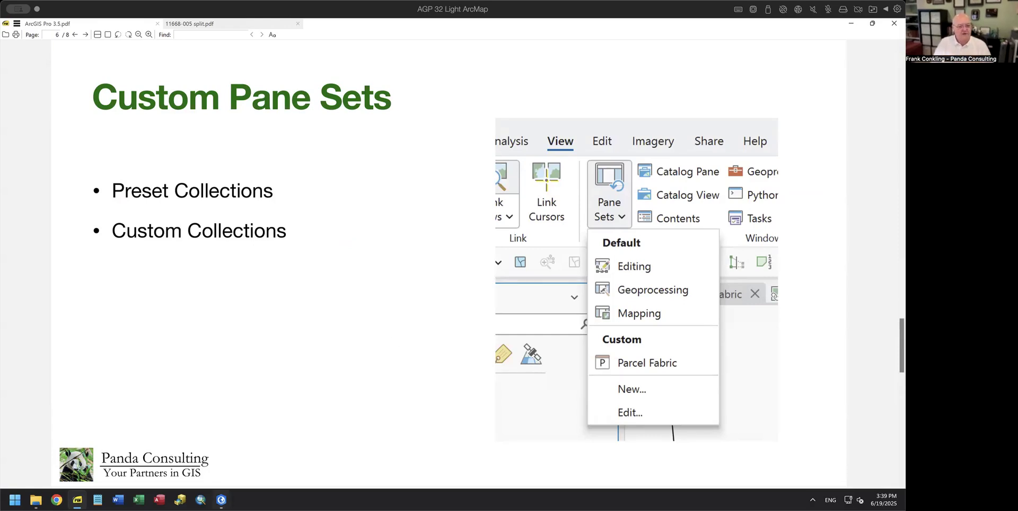
Step: Switch from the PDF viewer back to ArcGIS Pro with Alt+Tab
key(alt+Tab)
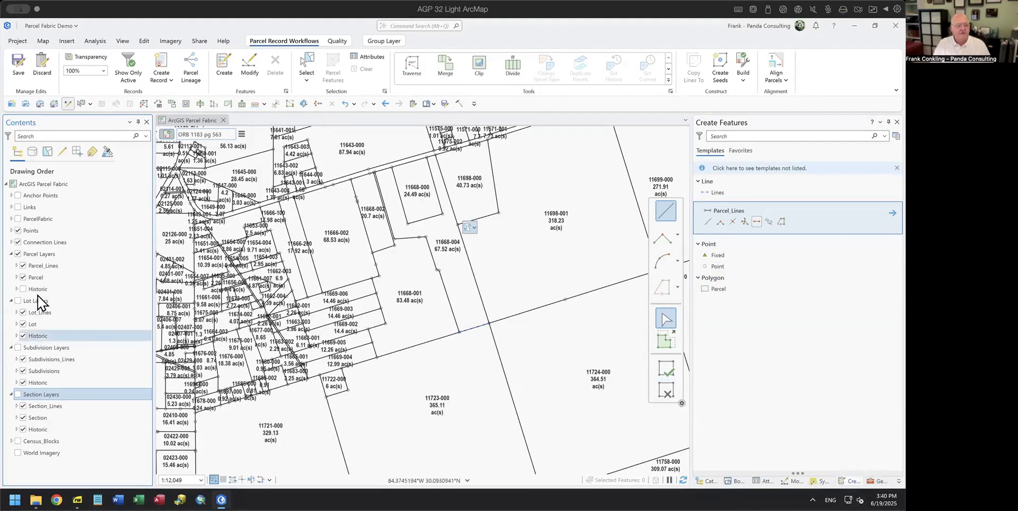
Step: Open the Parcel layer's pop-up configuration, then its Labeling Properties in the Label Class pane
right_click(43, 278)
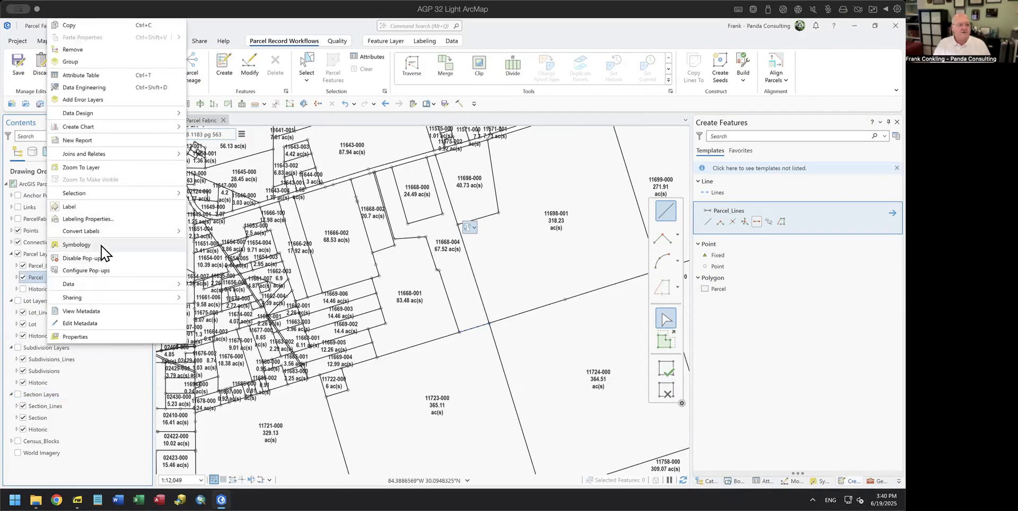
click(98, 271)
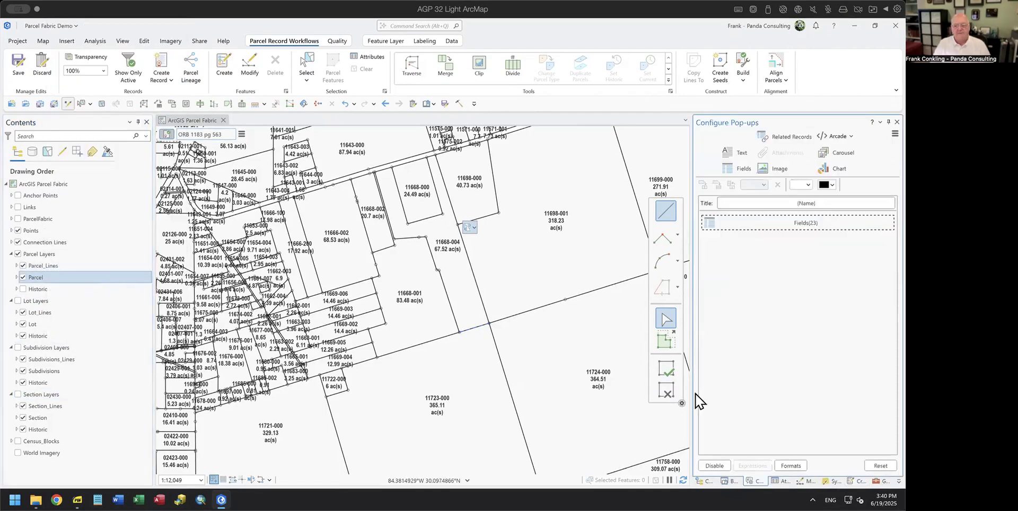
right_click(53, 277)
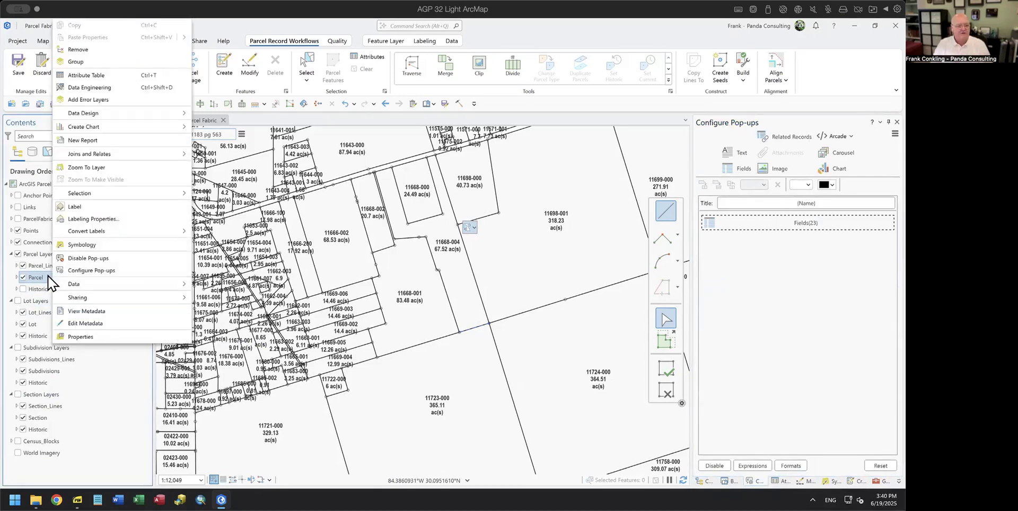
click(87, 219)
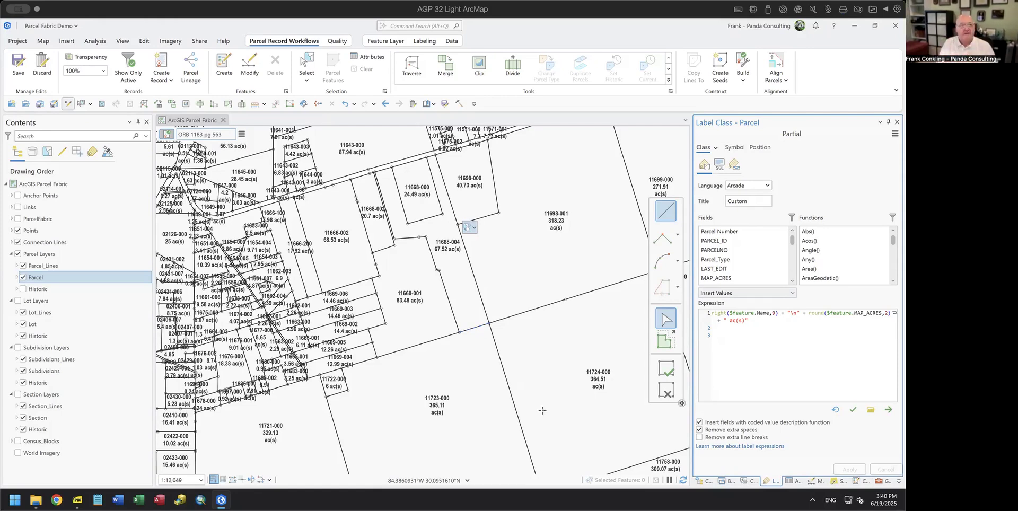
Step: Apply the default Editing pane set from the View tab's Pane Sets list
click(122, 42)
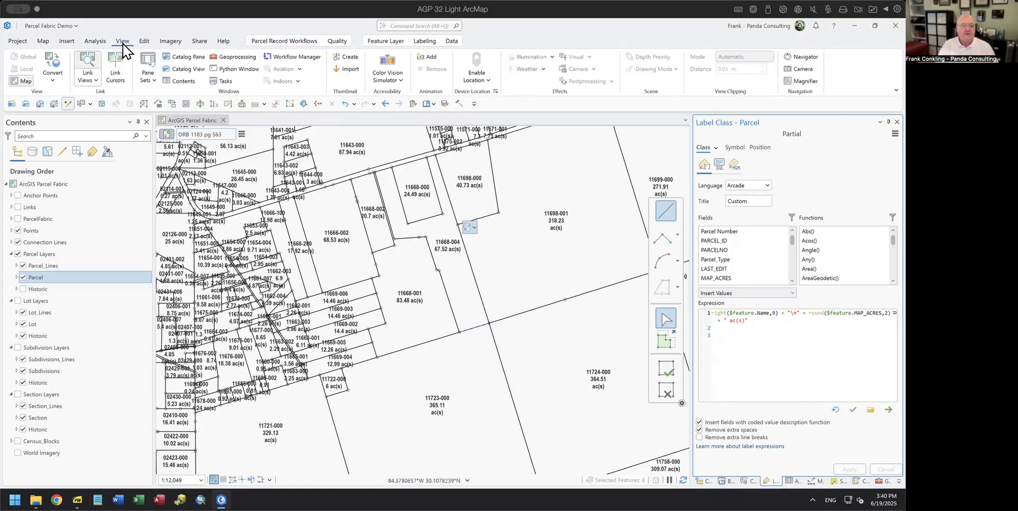
click(155, 79)
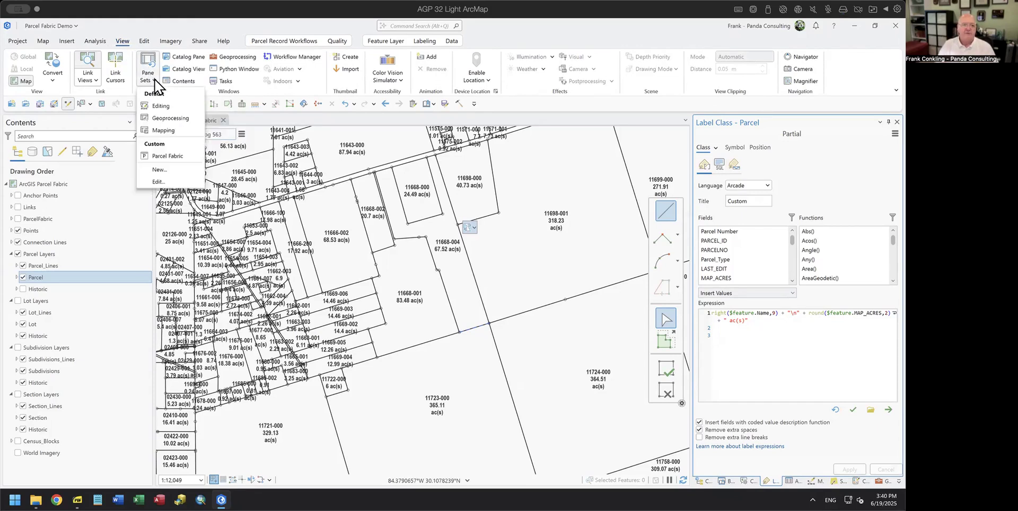
click(159, 106)
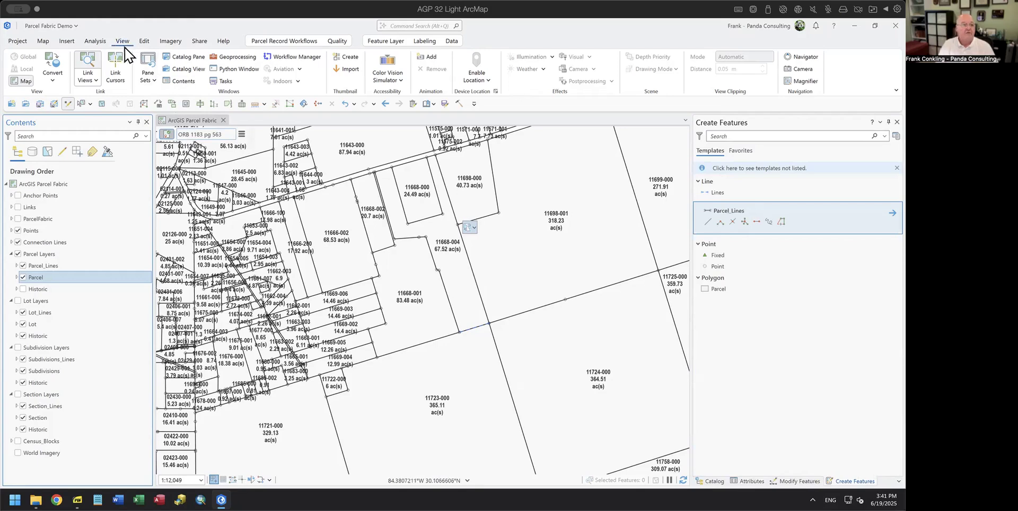
click(149, 81)
click(213, 138)
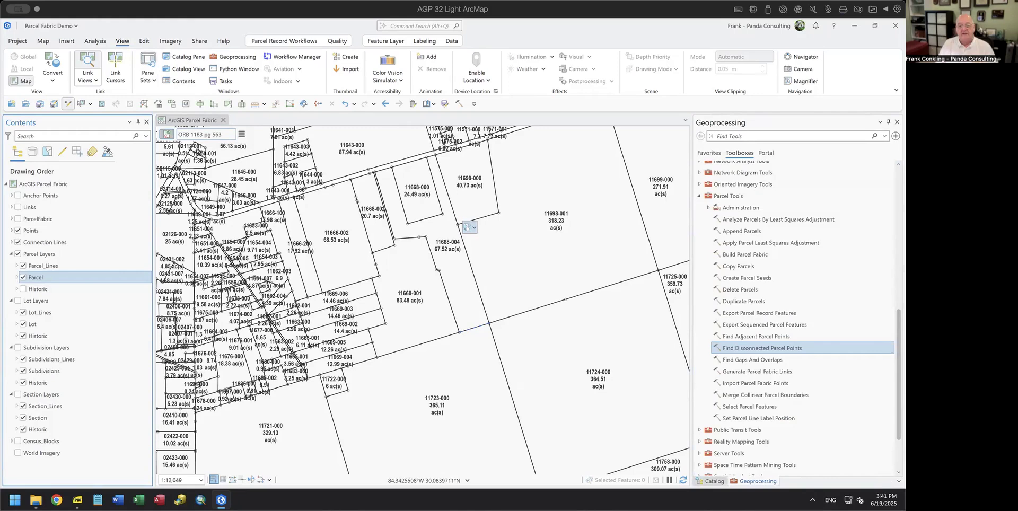
click(149, 82)
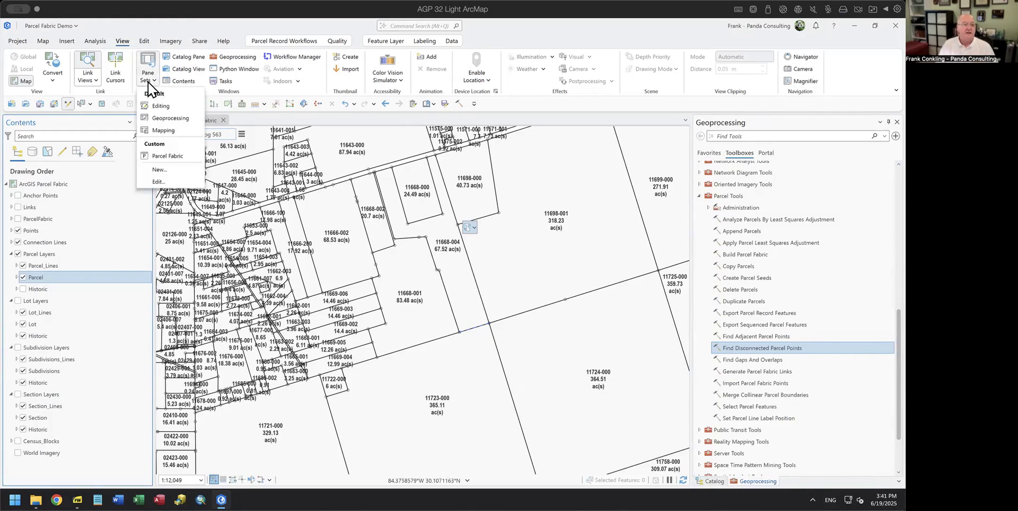
click(163, 130)
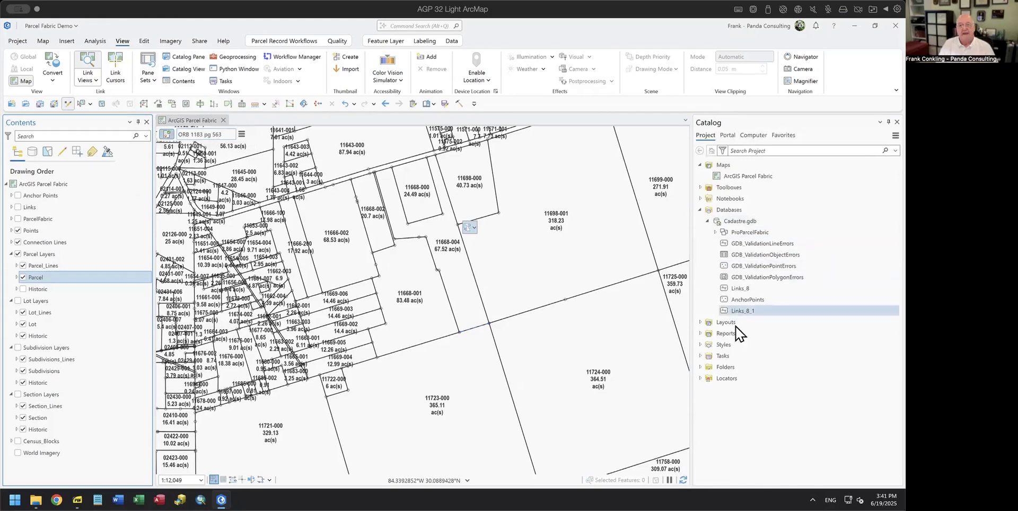
click(153, 83)
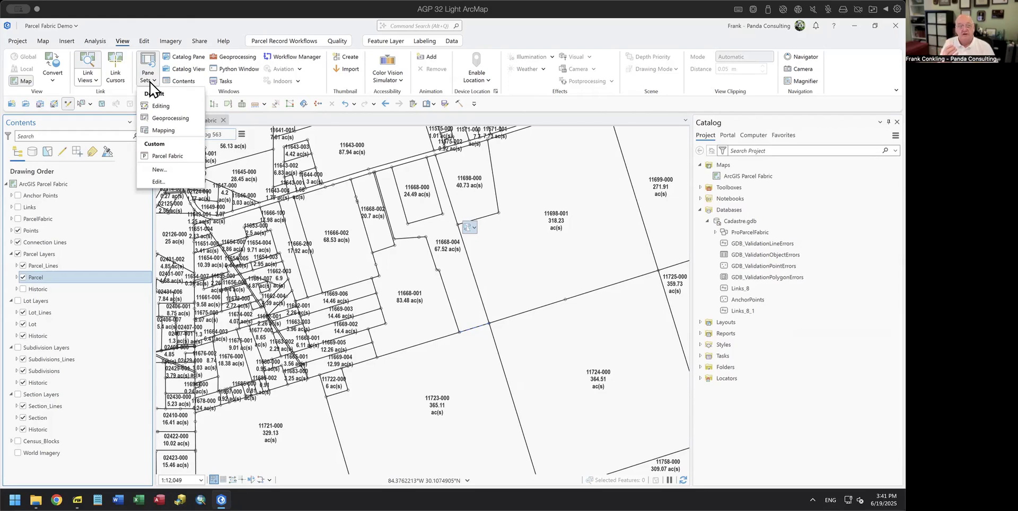
click(159, 156)
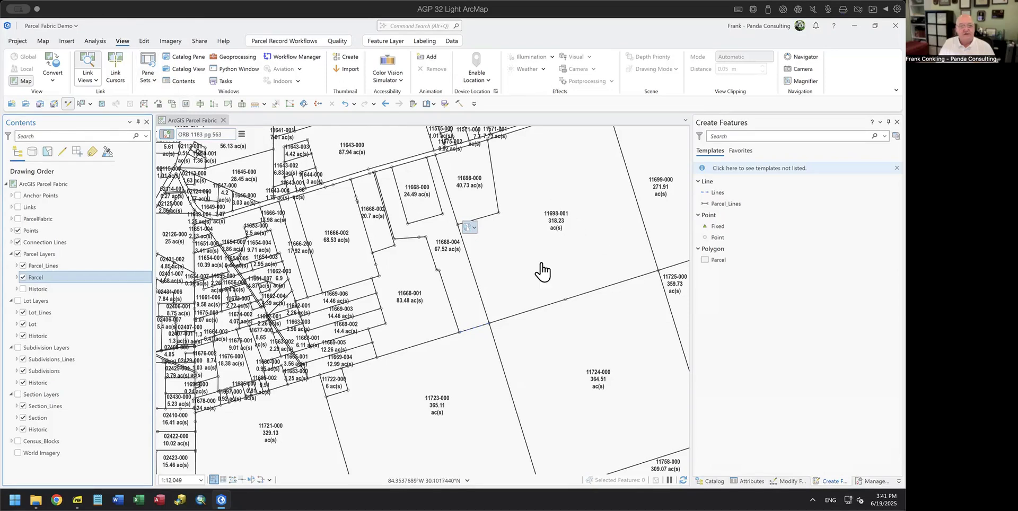
Step: Open the Parcel layer's label class settings from its context menu
right_click(38, 278)
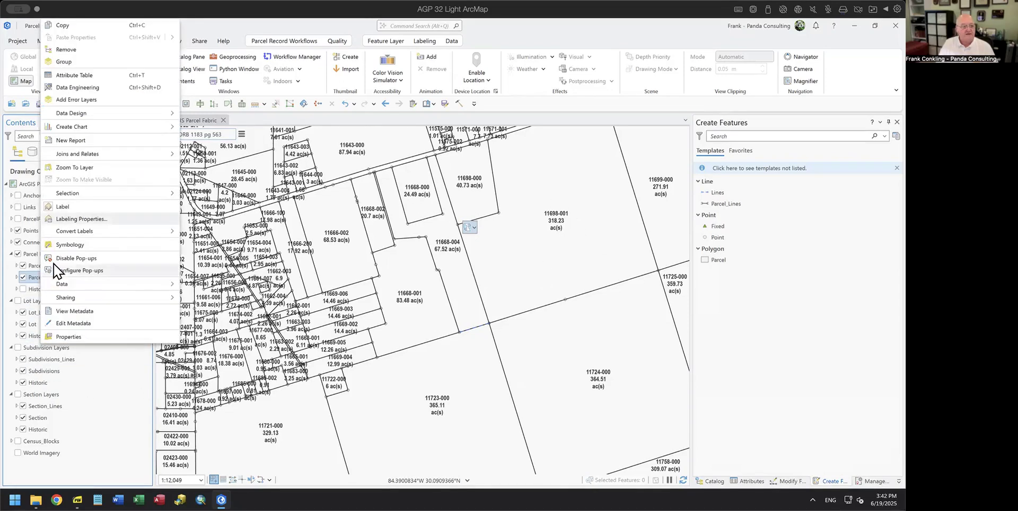
click(87, 268)
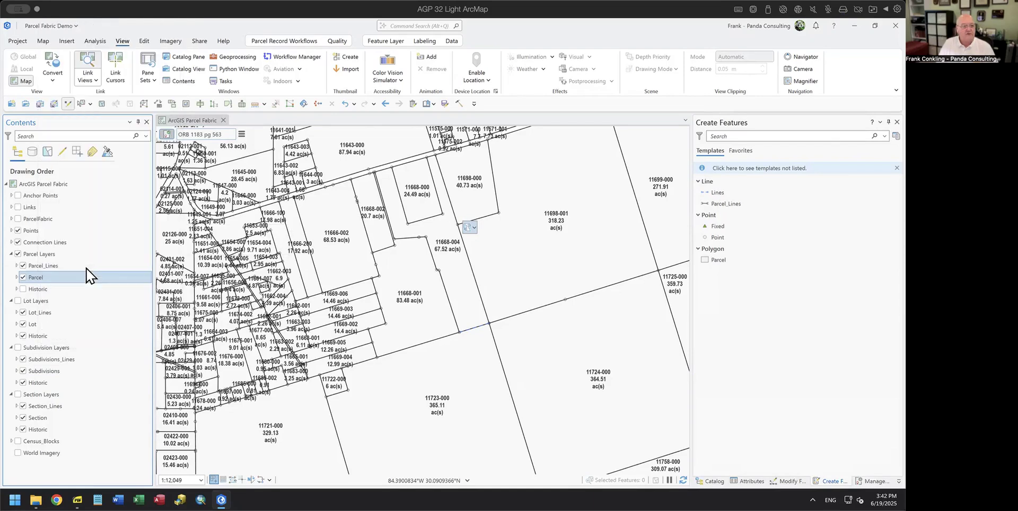
right_click(48, 276)
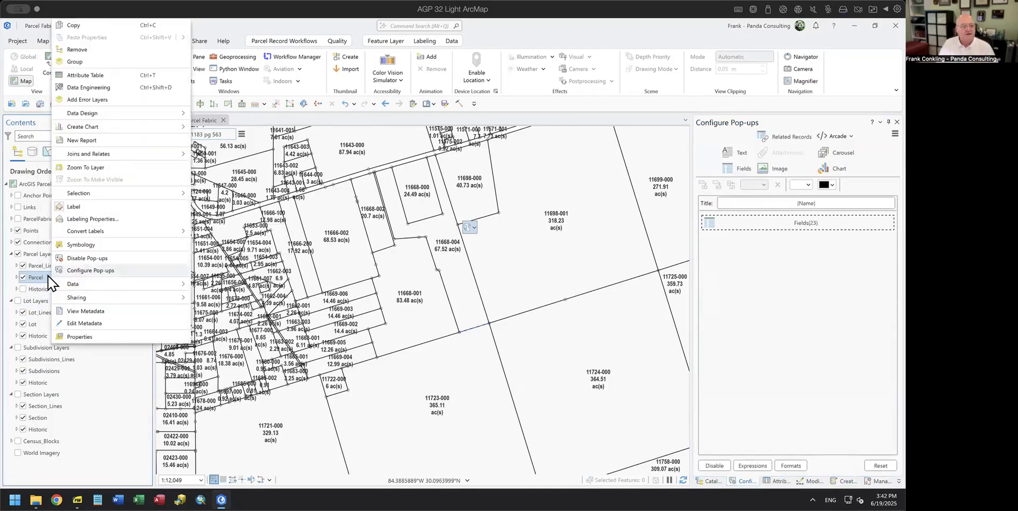
click(95, 219)
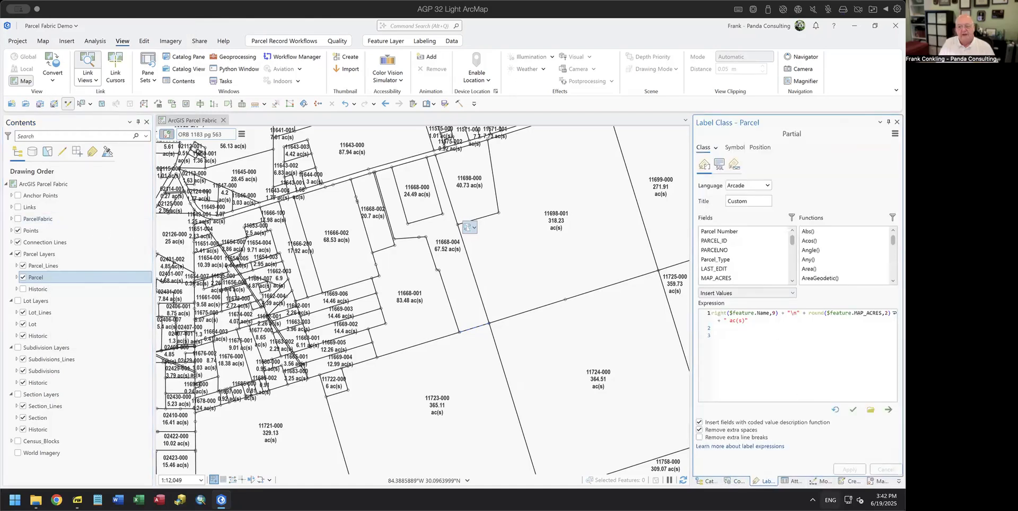
Step: Save the current pane layout as a new custom pane set named 'Demo Set'
click(153, 80)
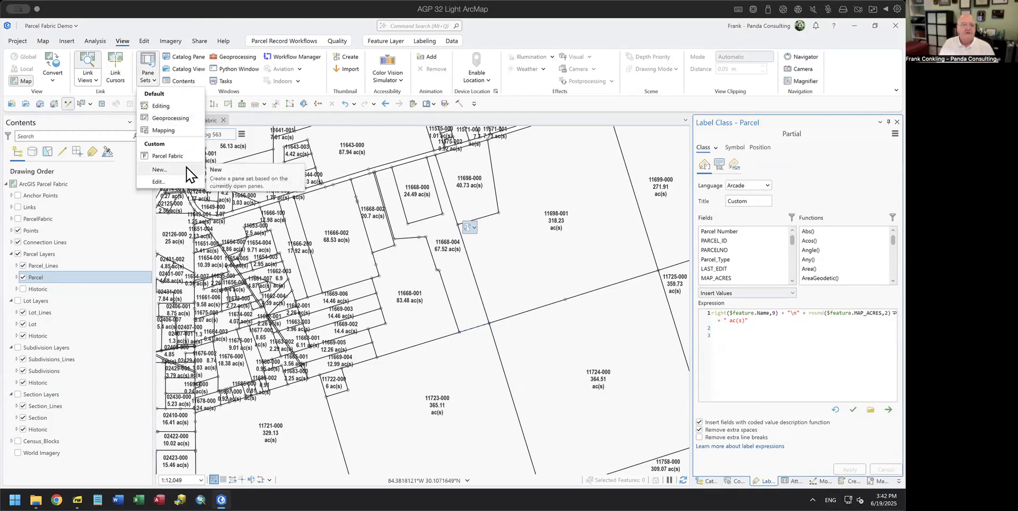
click(159, 170)
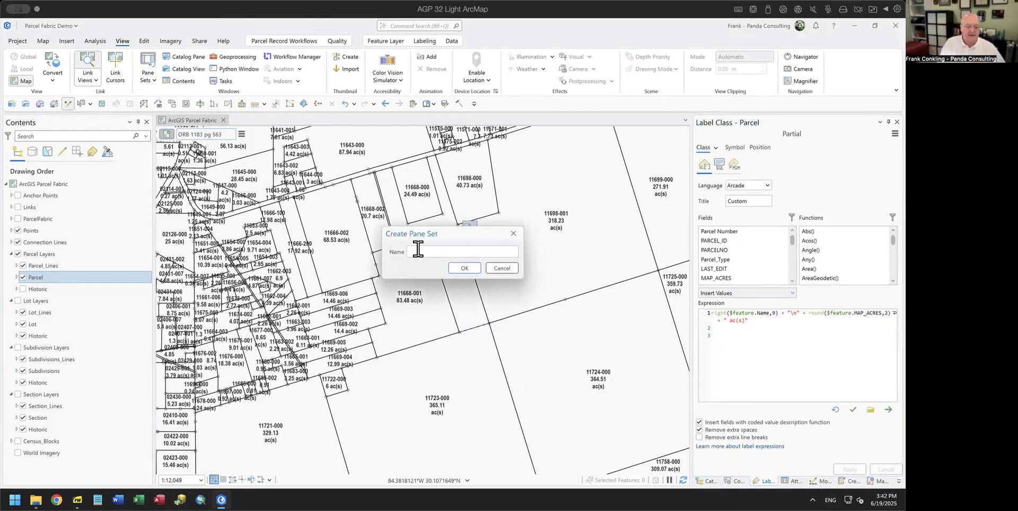
text(Demo Set)
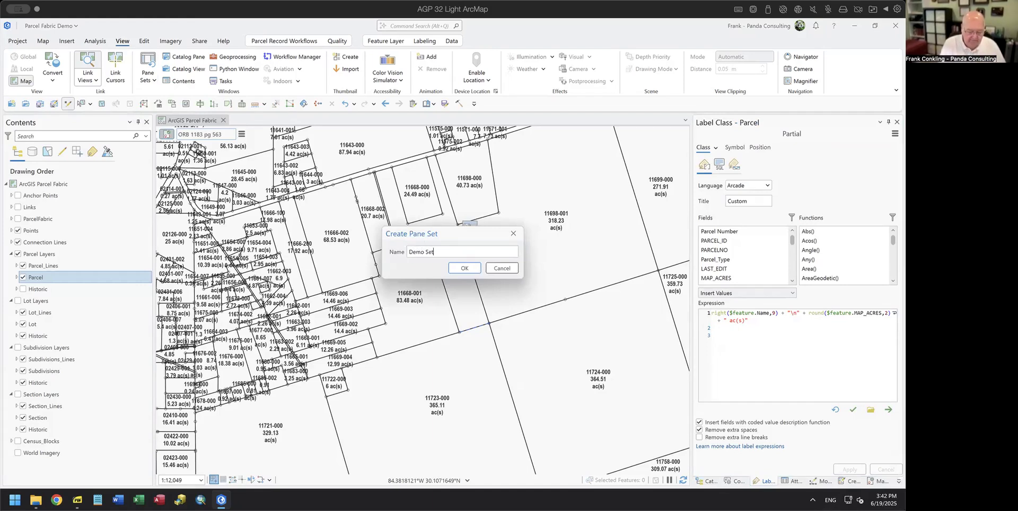
click(469, 268)
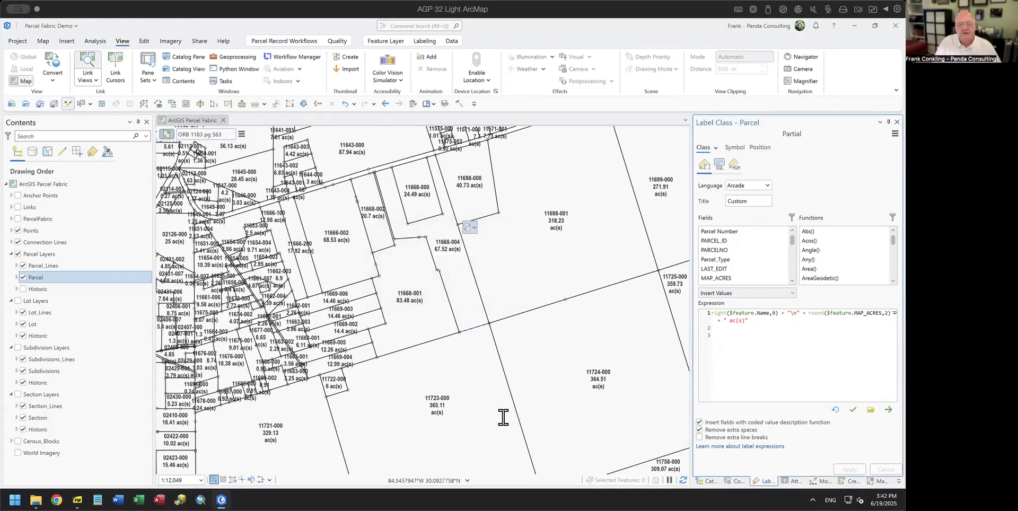
click(148, 74)
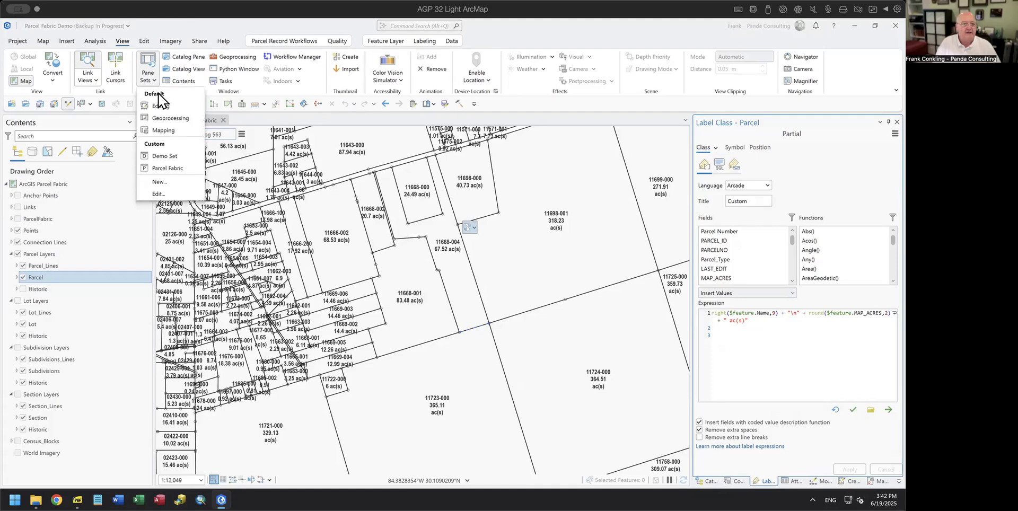
Step: Switch to Demo Set and move the Attributes and Create Features tabs right after Catalog
click(167, 168)
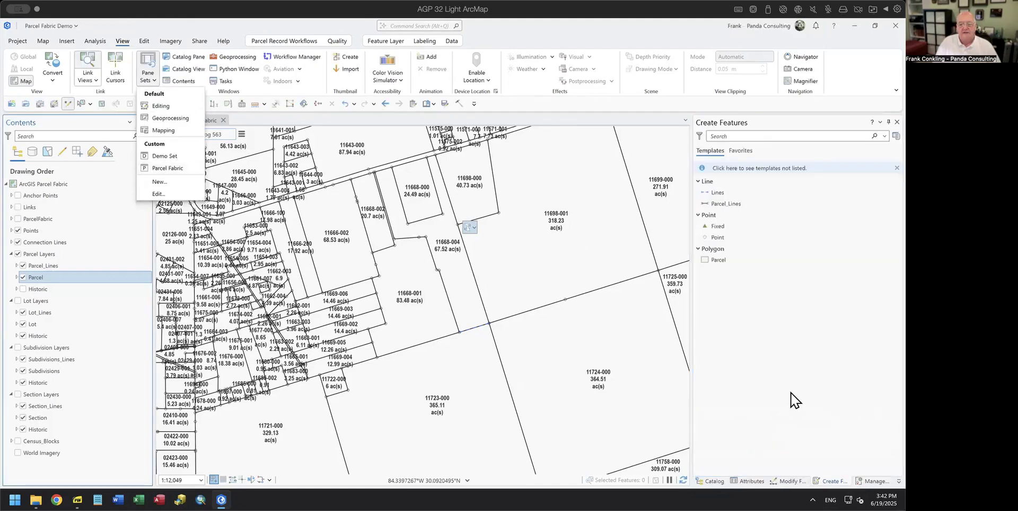
click(167, 155)
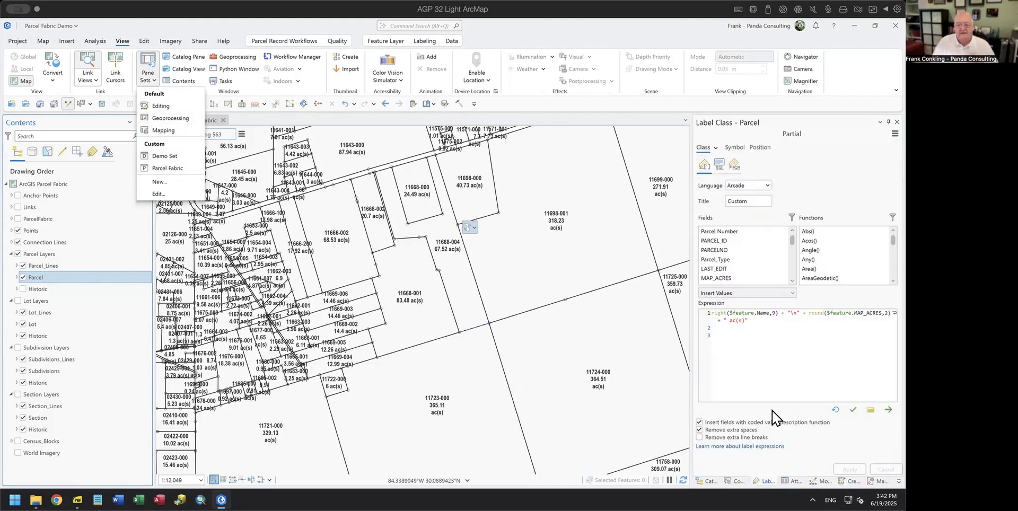
click(792, 481)
drag(771, 484, 733, 481)
drag(848, 480, 770, 483)
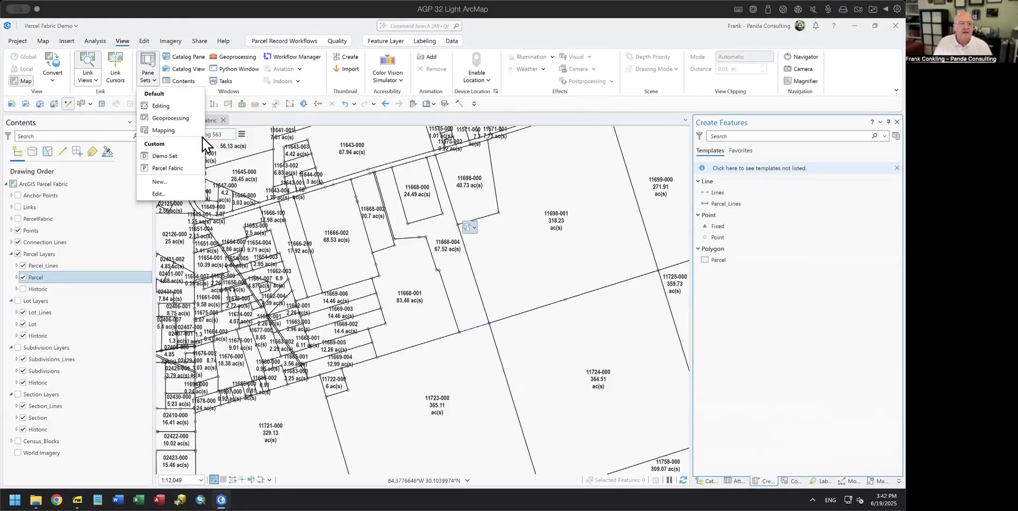
Step: Update the Demo Set pane set with the reordered pane layout
click(175, 195)
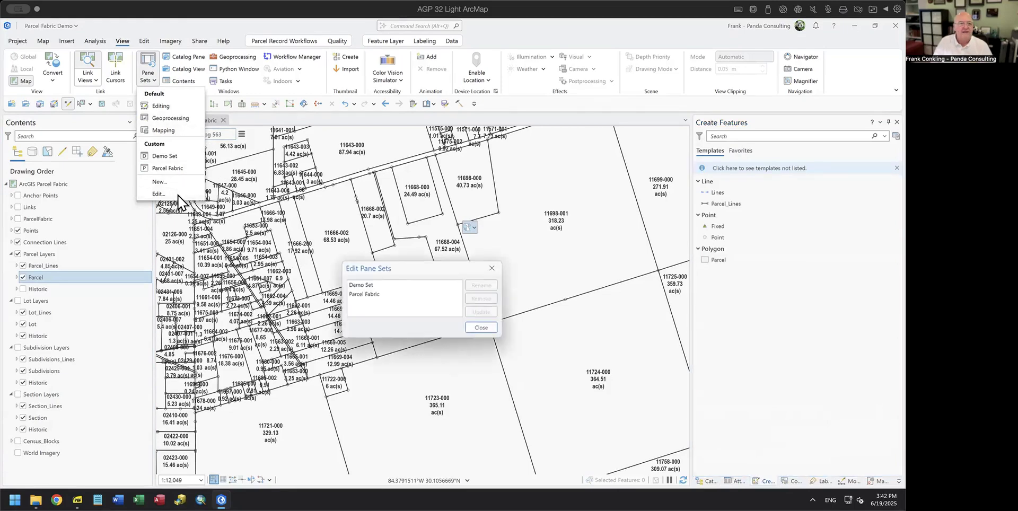
click(369, 289)
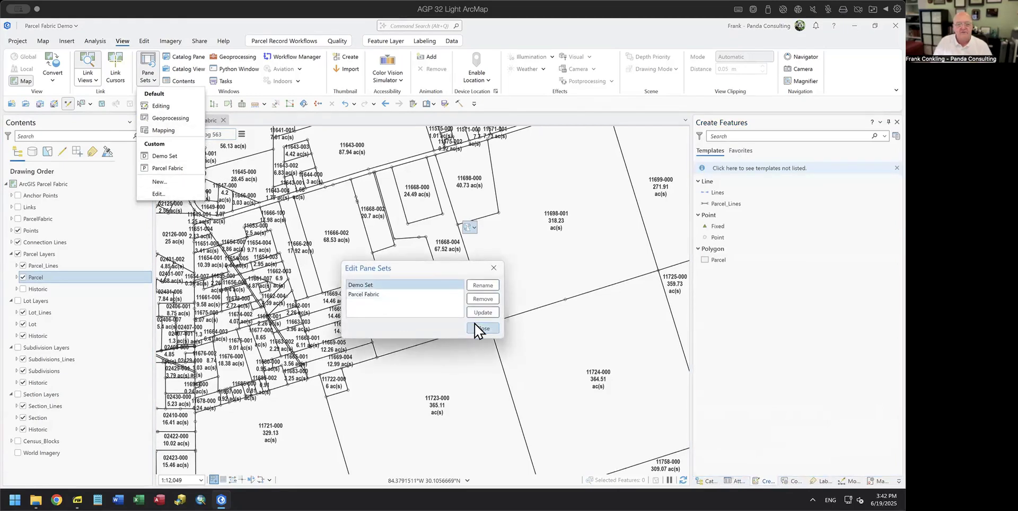
click(481, 313)
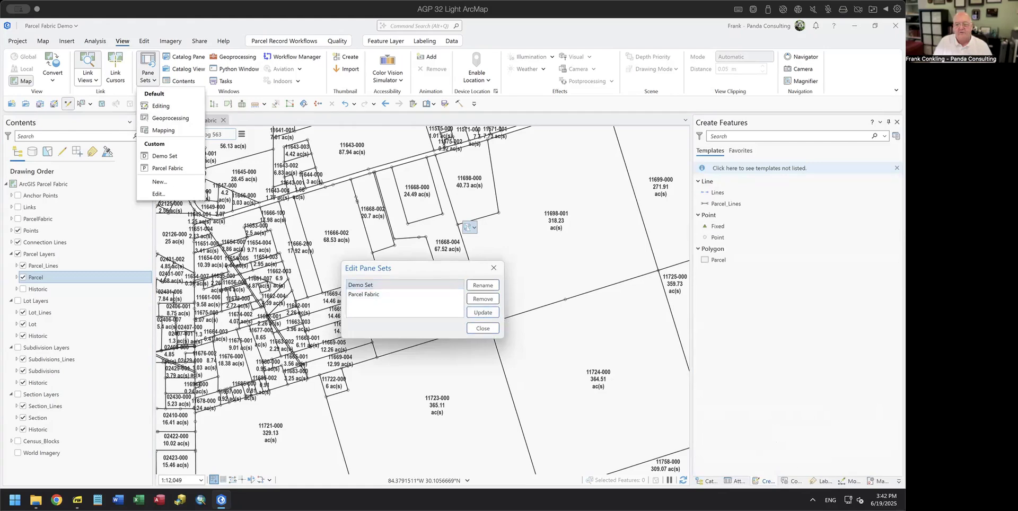
click(482, 329)
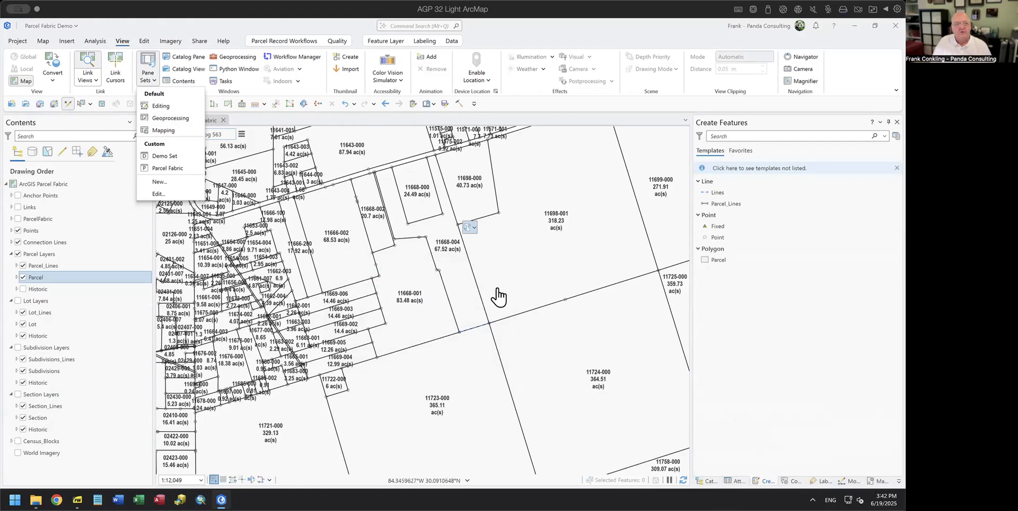
Step: Apply the Editing, Parcel Fabric and Demo Set pane sets, then return to the Custom Pane Sets slide (page 6)
click(162, 108)
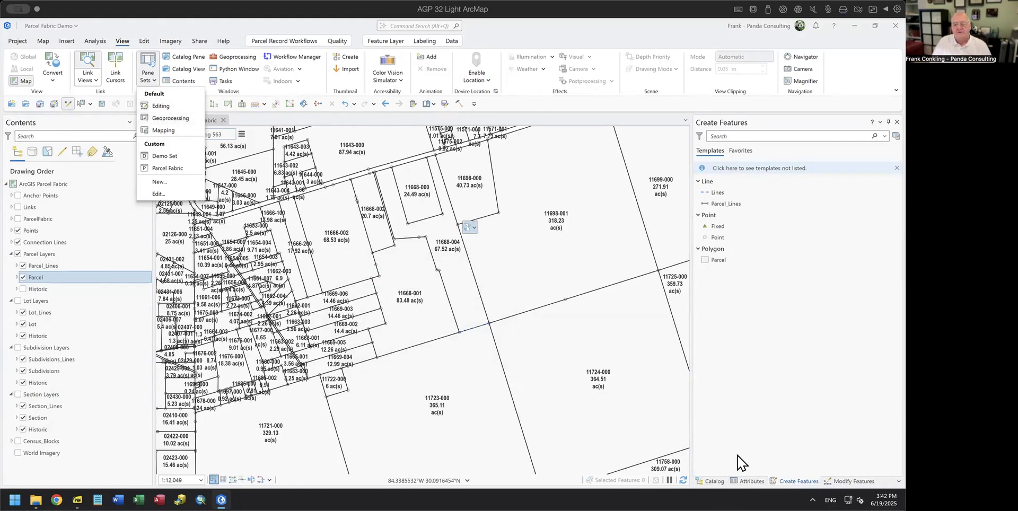
click(170, 168)
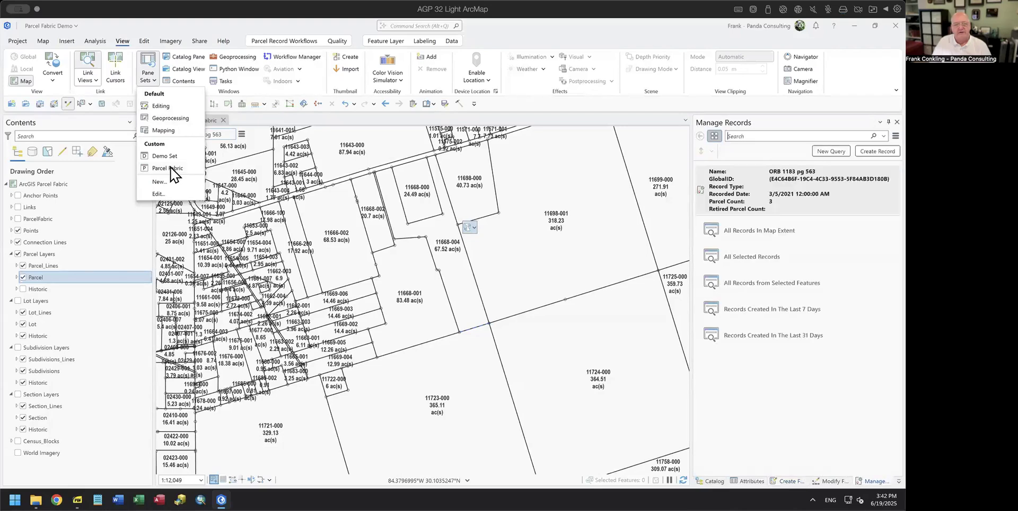
click(165, 156)
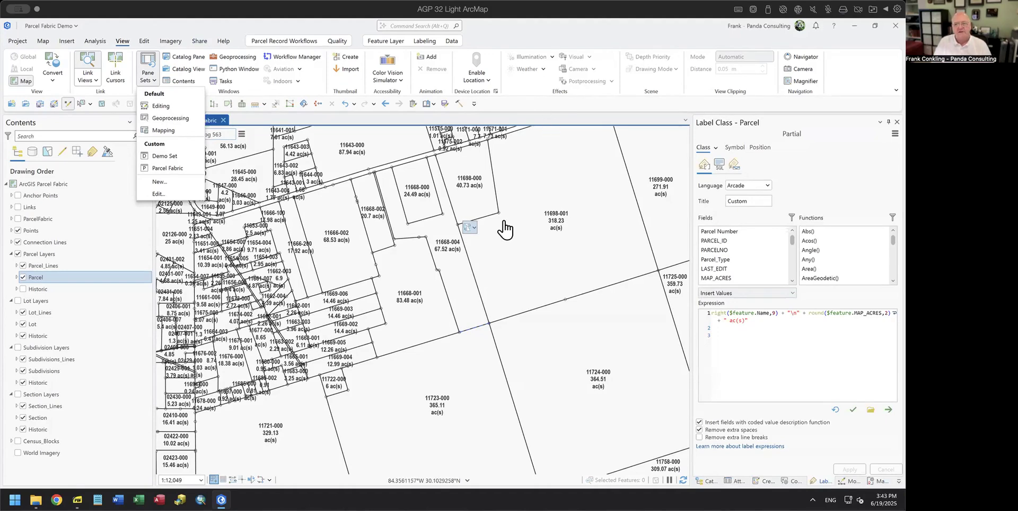
drag(452, 360, 510, 418)
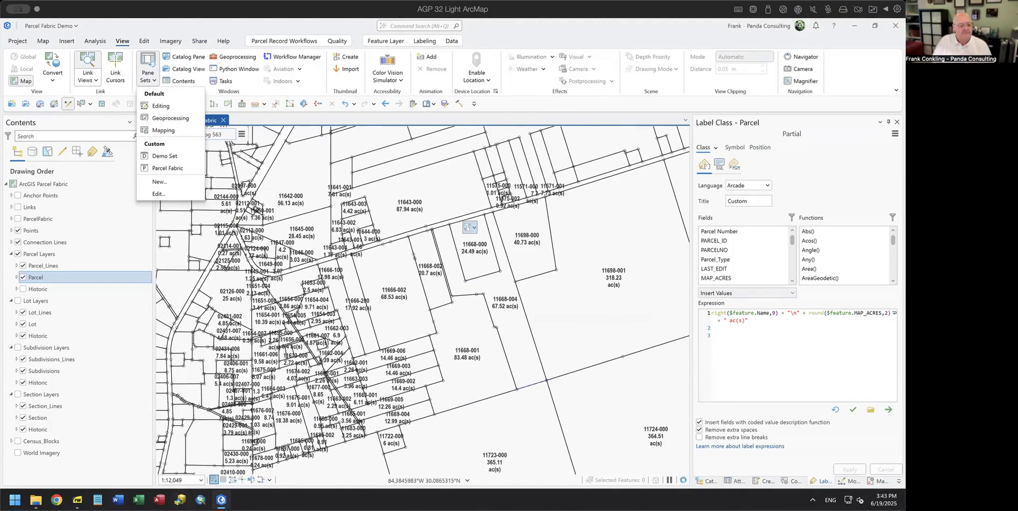
click(78, 499)
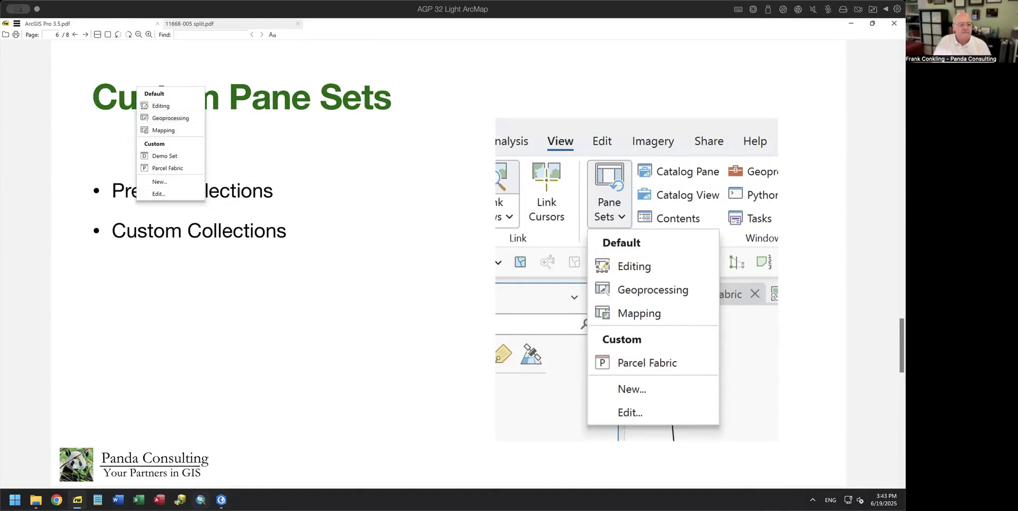
Step: Set ArcGIS Pro to the Parcel Fabric pane set, then advance the PDF to the 'Questions?' slide (page 7)
click(221, 500)
click(166, 168)
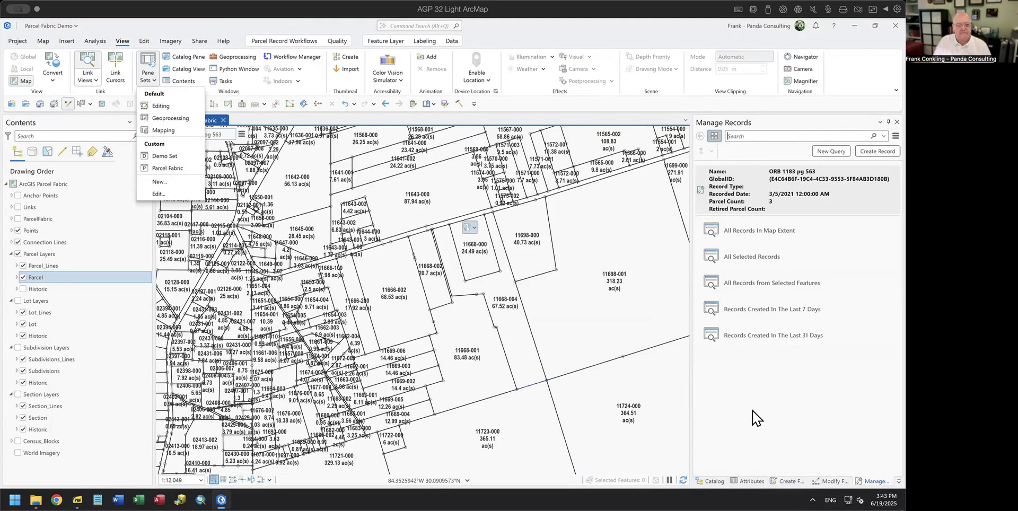
click(138, 62)
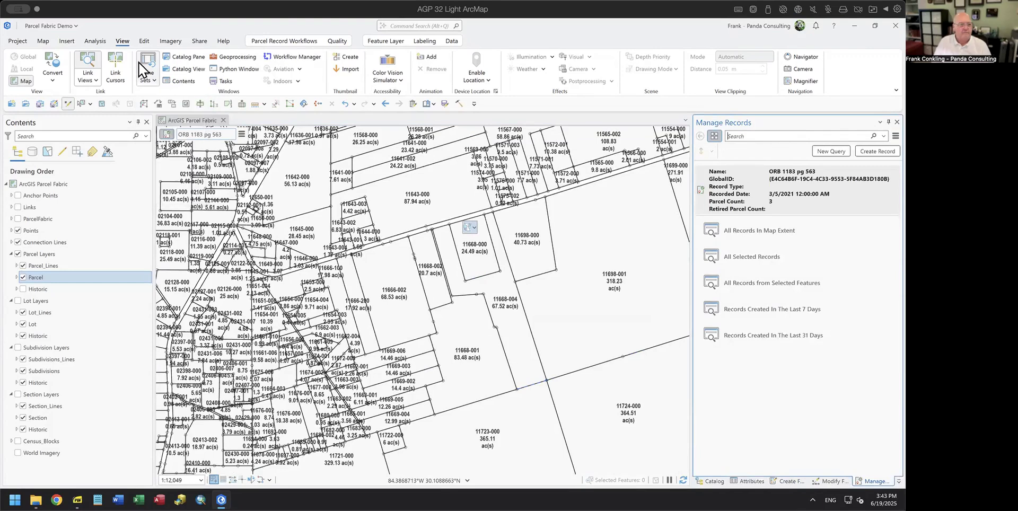
key(alt+Tab)
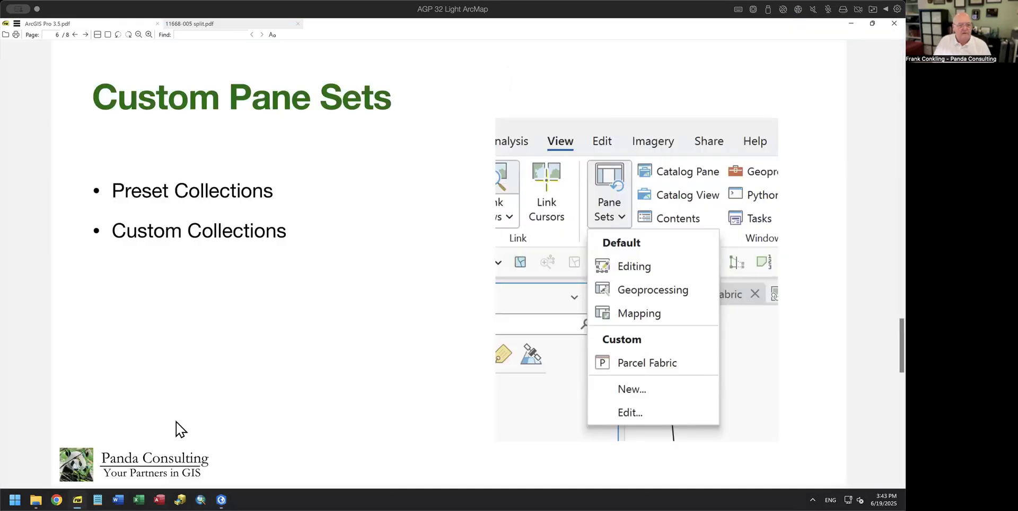
key(Page_Down)
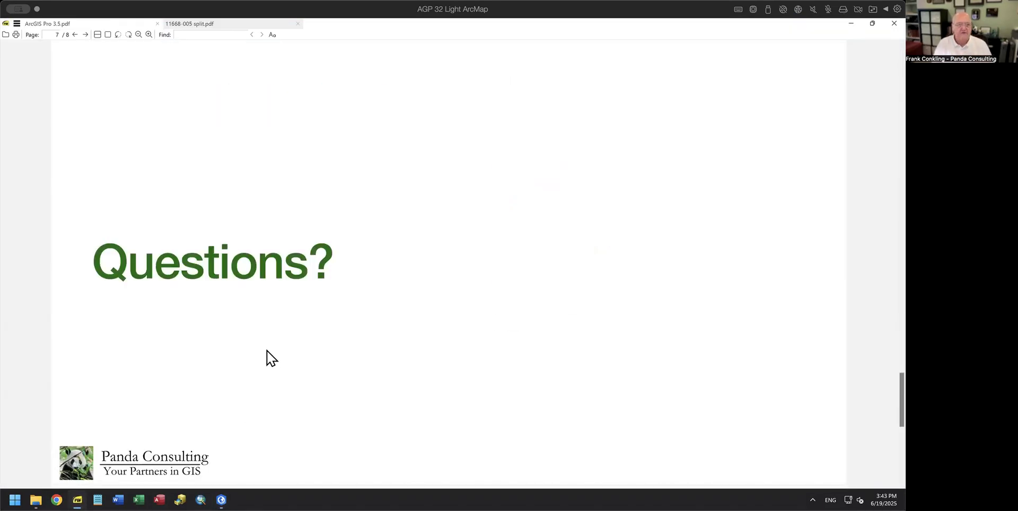